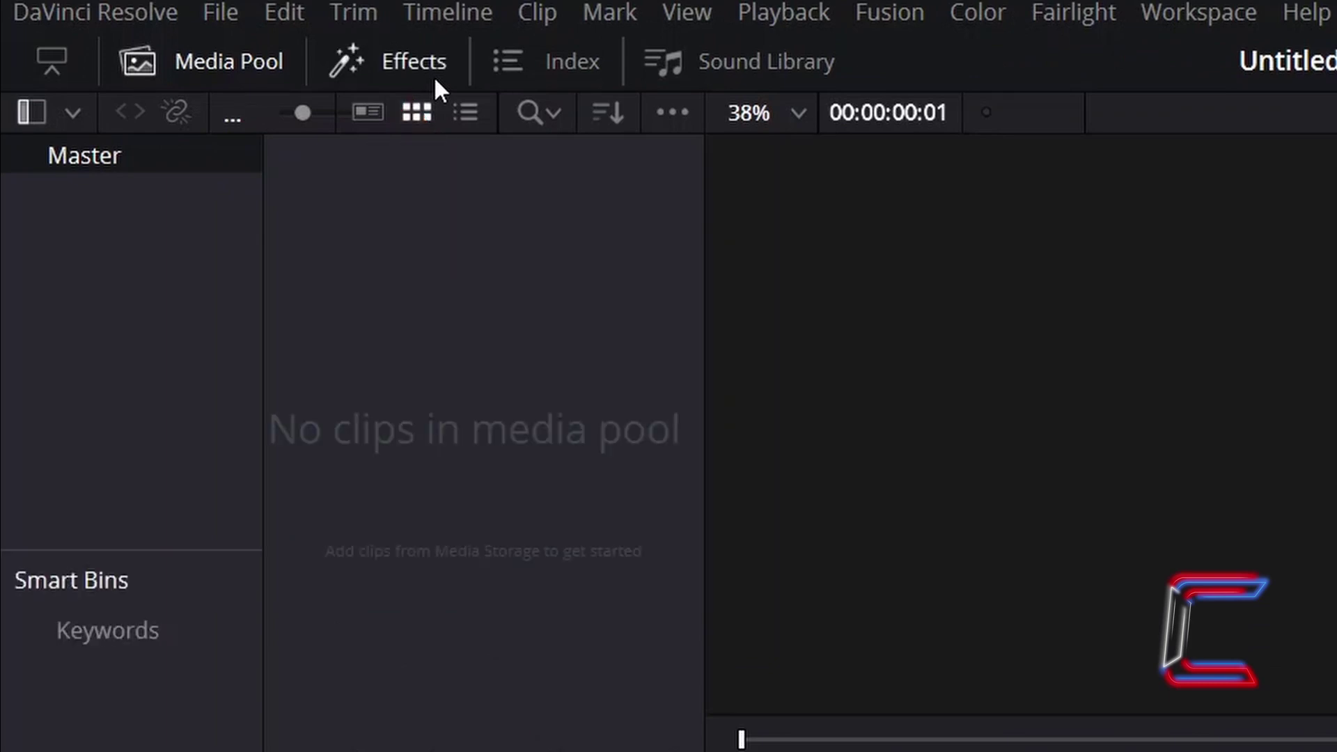
Add a Fusion Composition from the Toolbox effects to the start of the Video 1 track
click(434, 80)
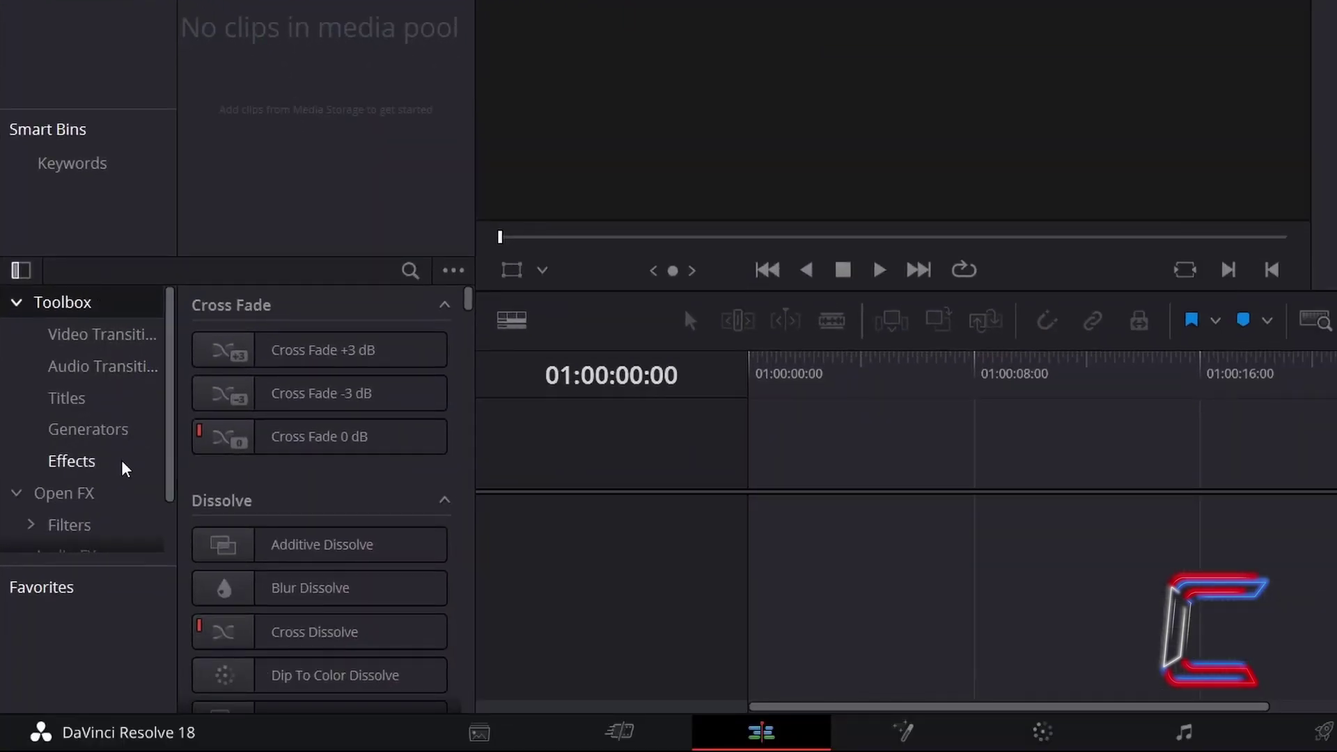
click(124, 465)
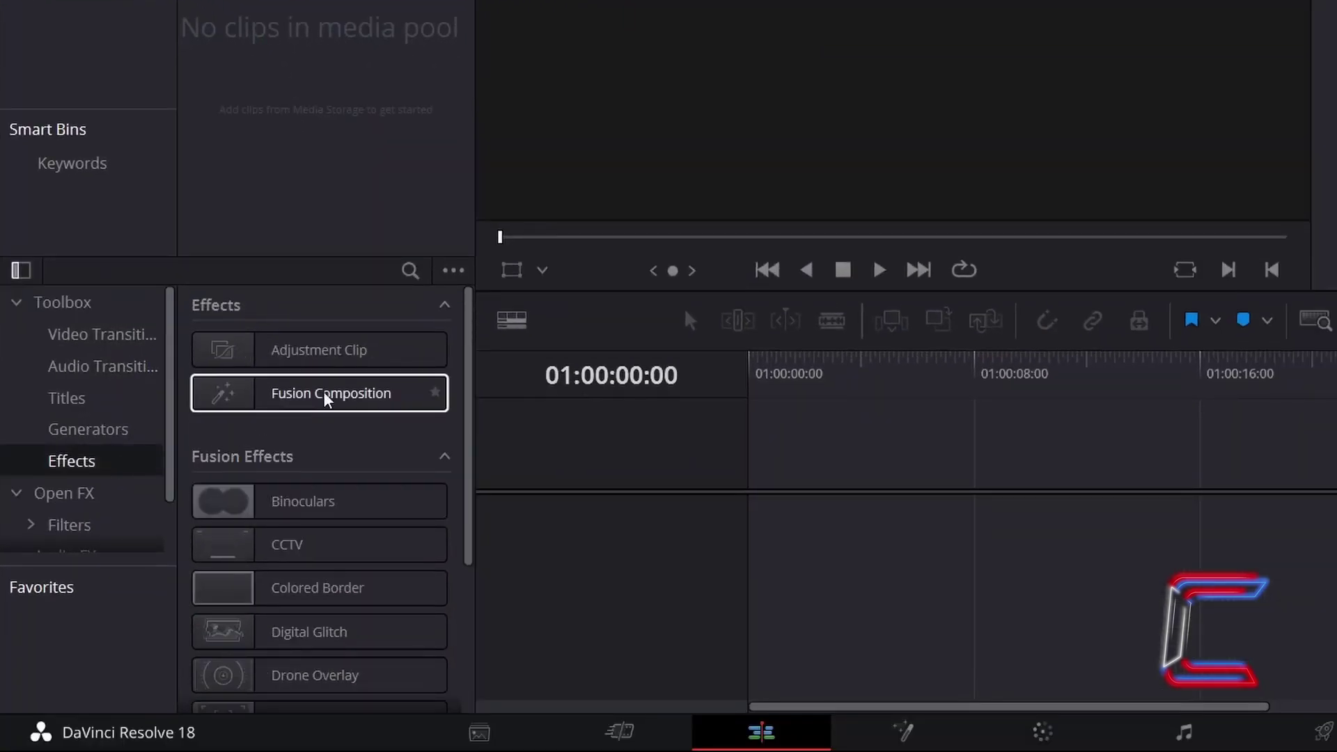
click(410, 399)
drag(410, 398, 770, 510)
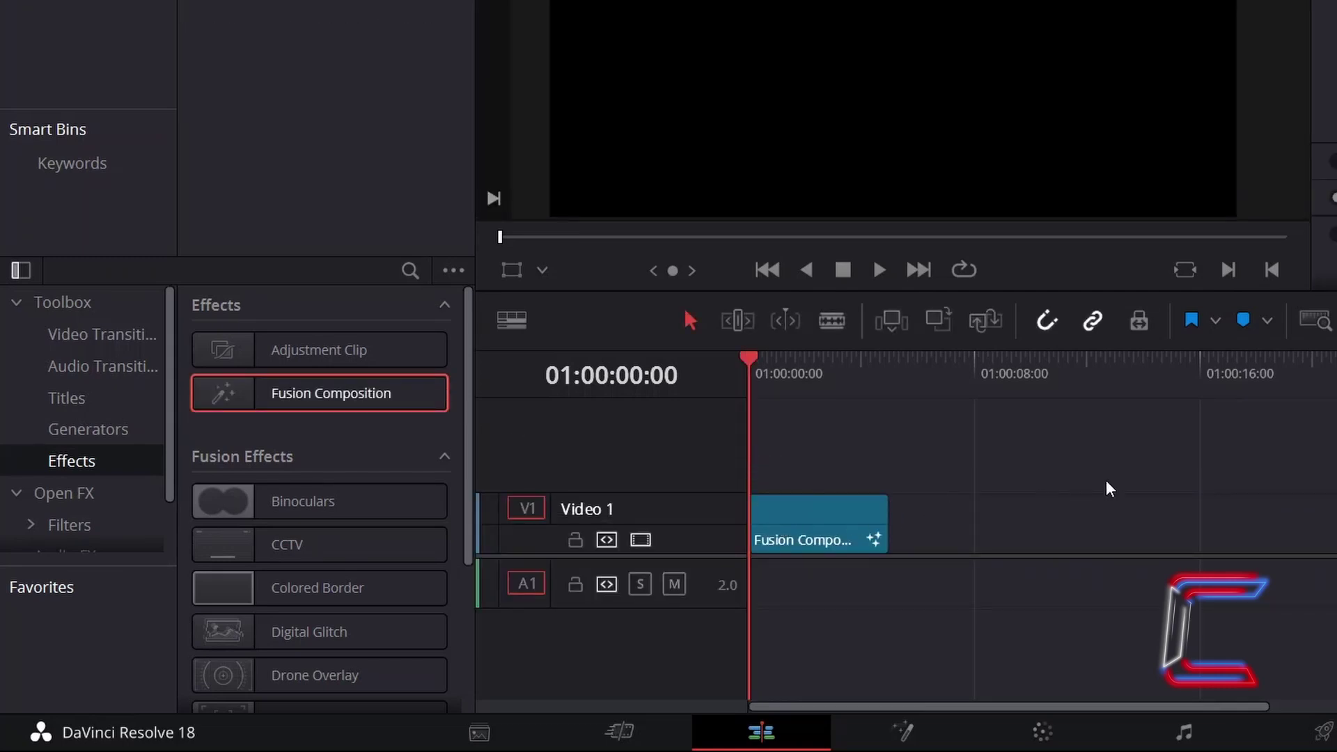
Apply a clip duration of 00:00:05:00 to the Fusion Composition and open the clip in the Fusion page
key(ctrl+equal)
click(915, 516)
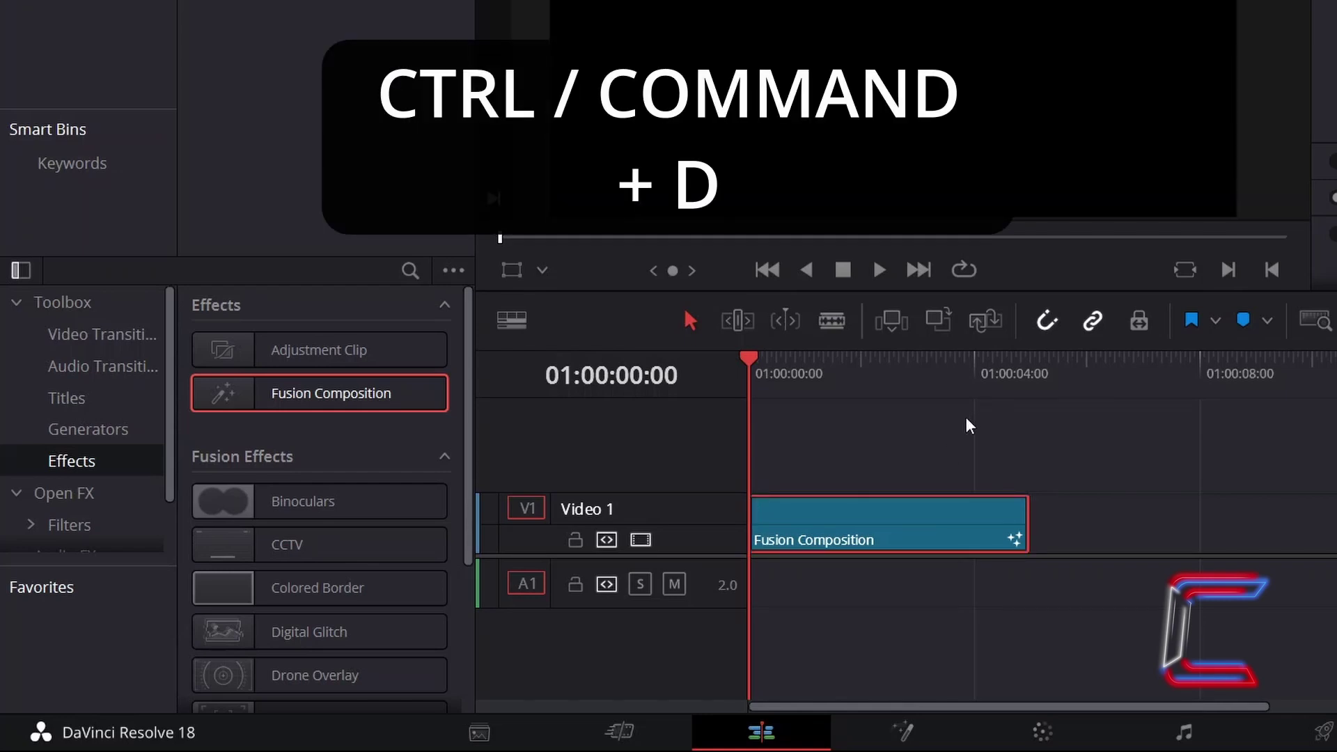
key(ctrl+d)
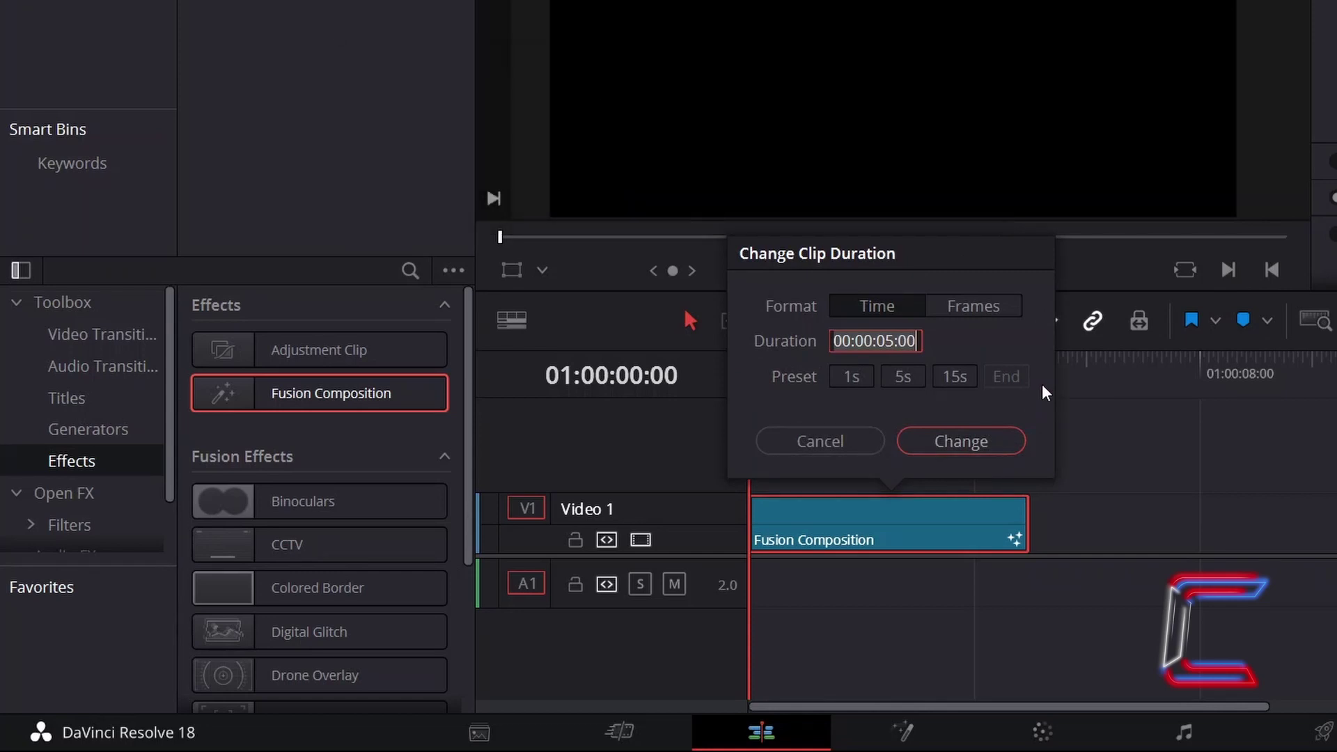
click(951, 442)
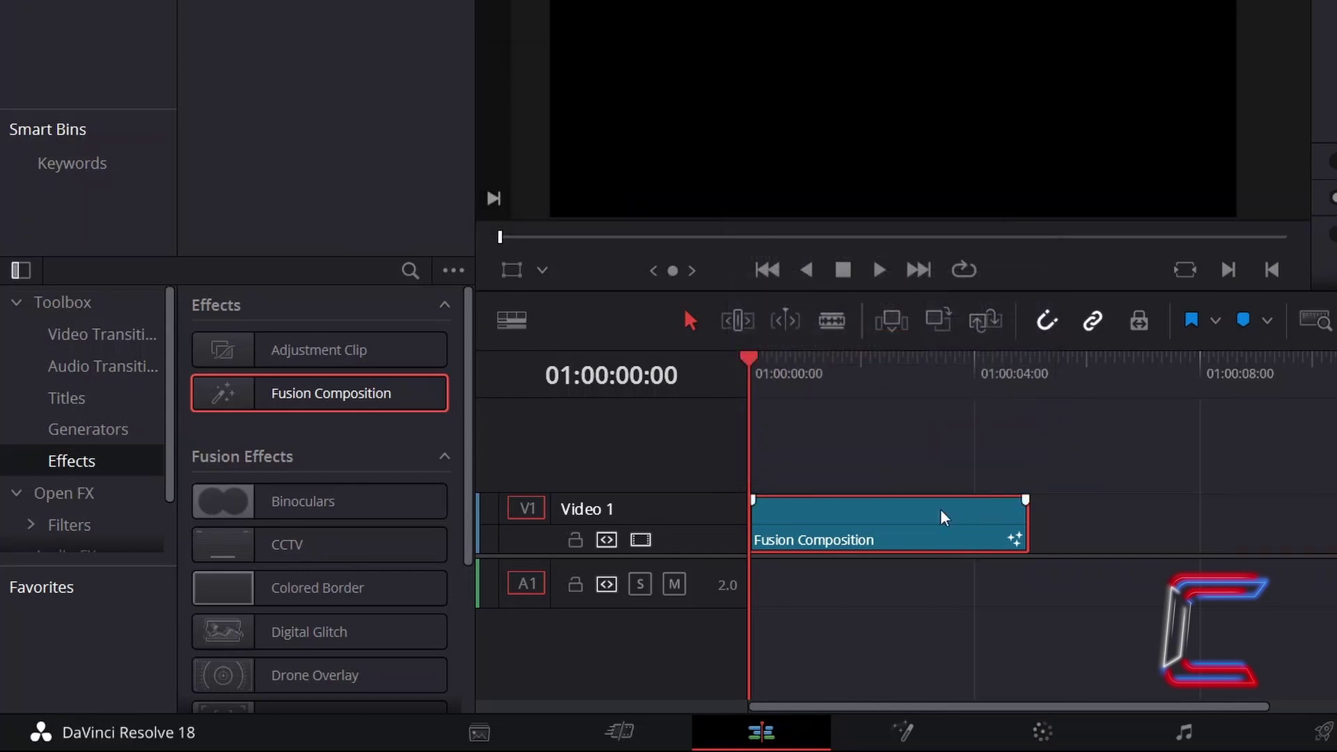
right_click(944, 517)
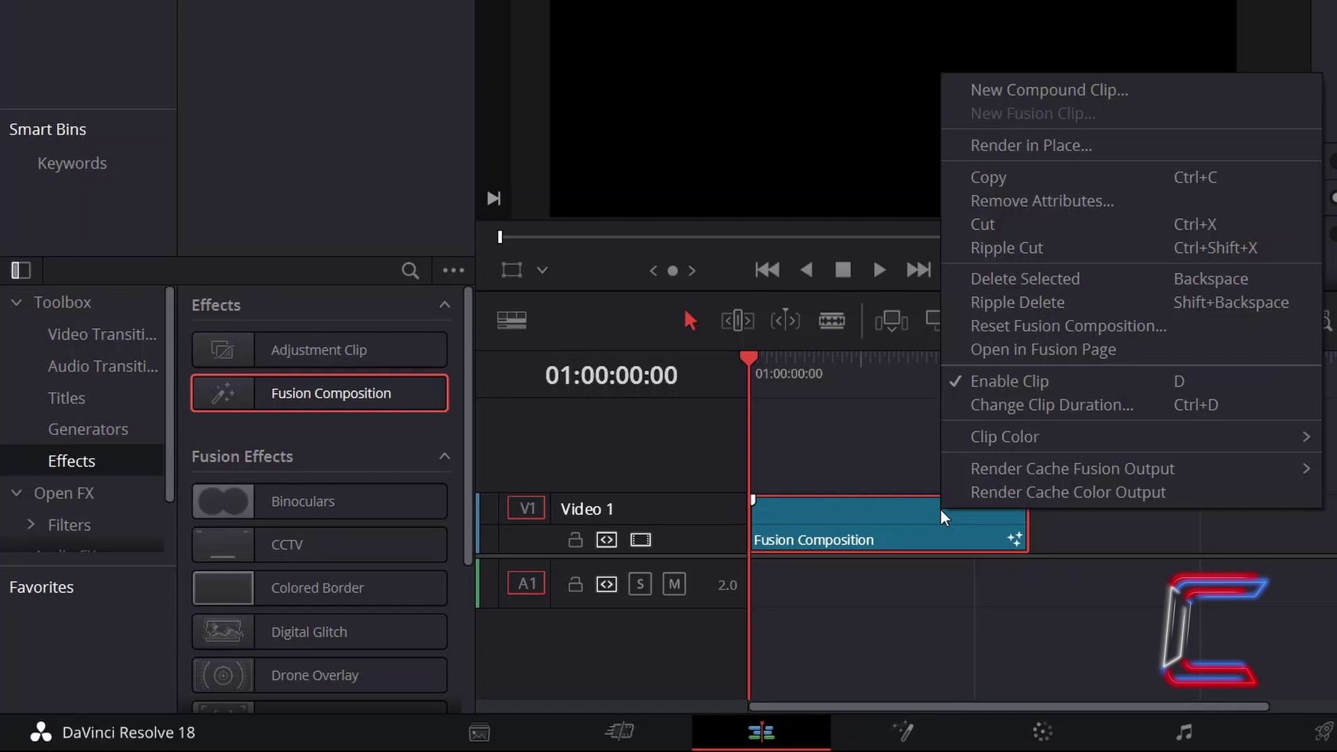
click(1136, 356)
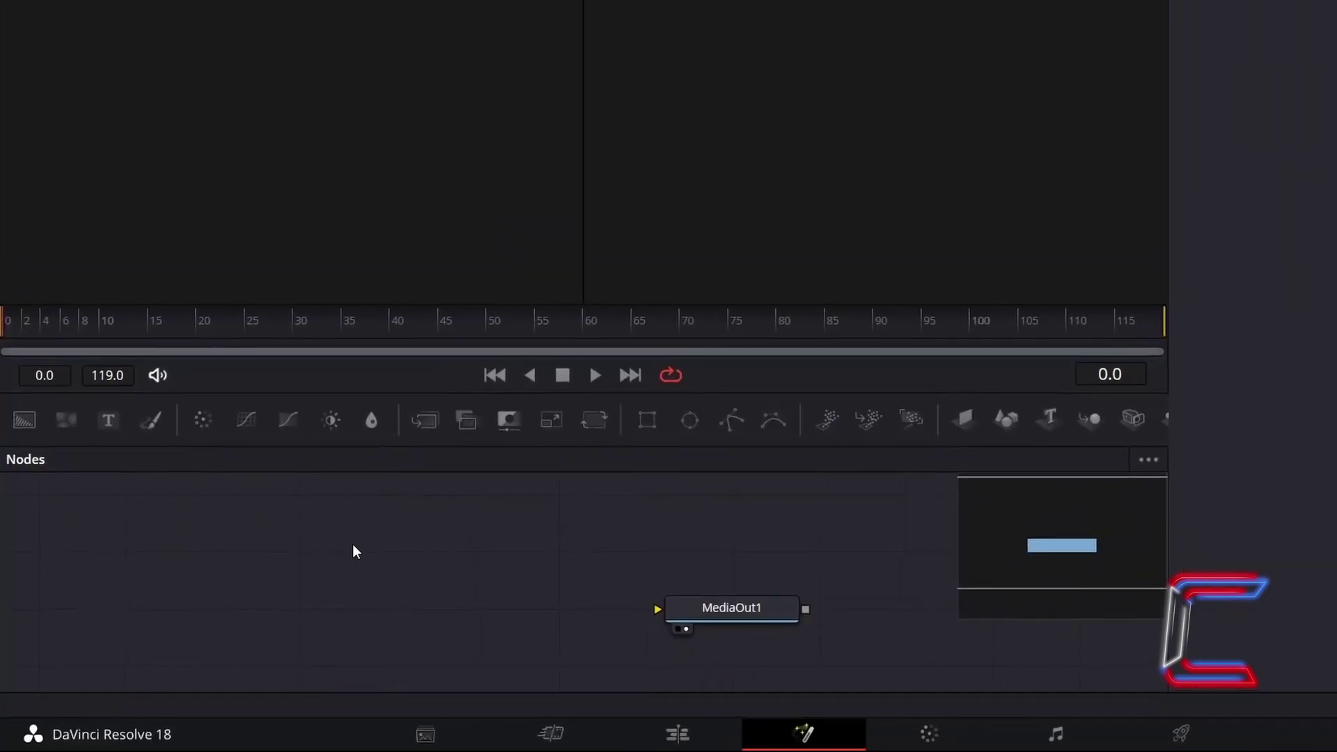
Add a Text node to the composition and show it in the right viewer
click(108, 423)
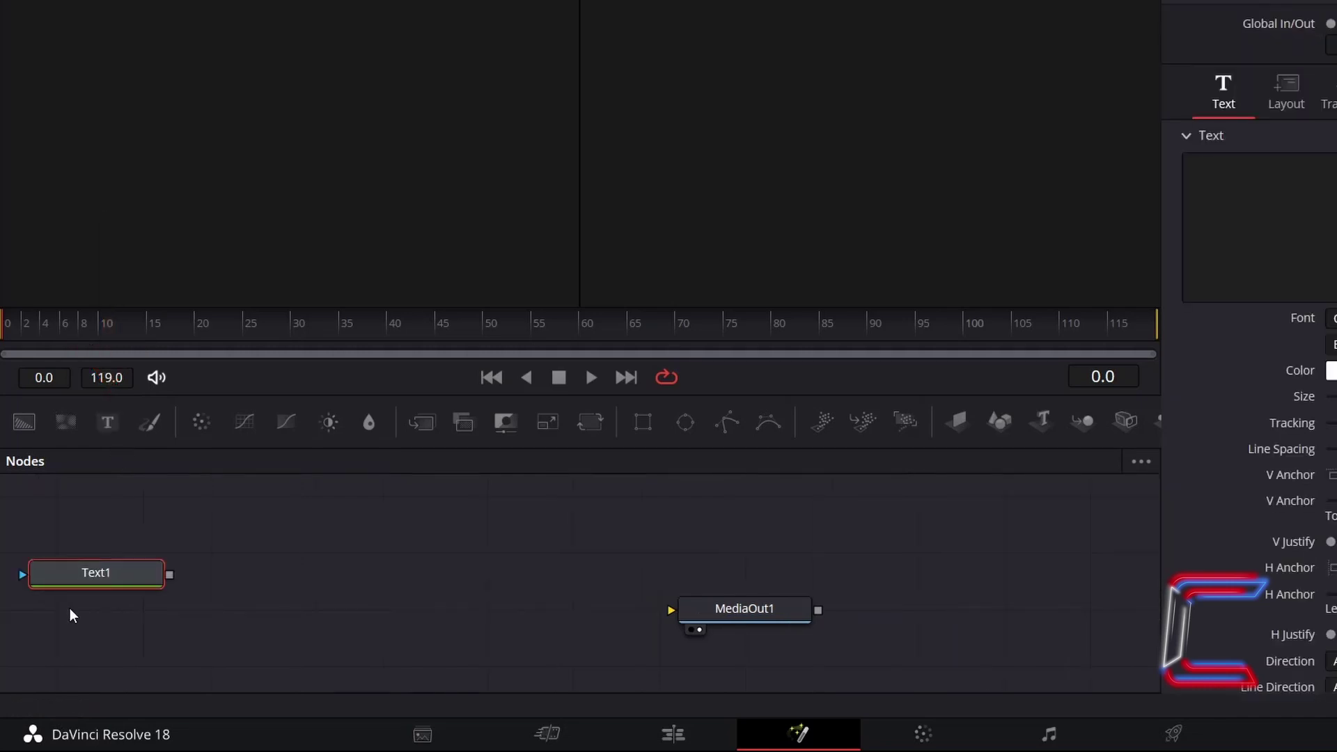
mouse_move(46, 600)
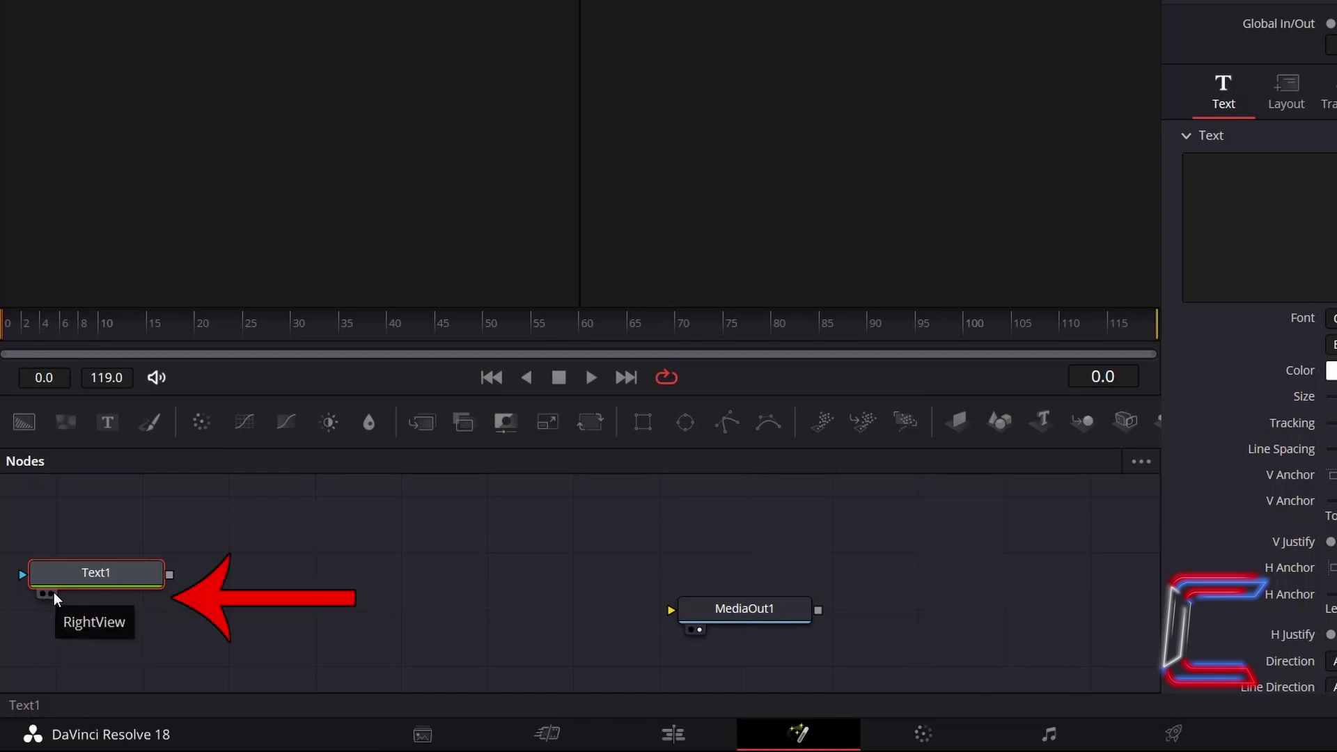
click(55, 596)
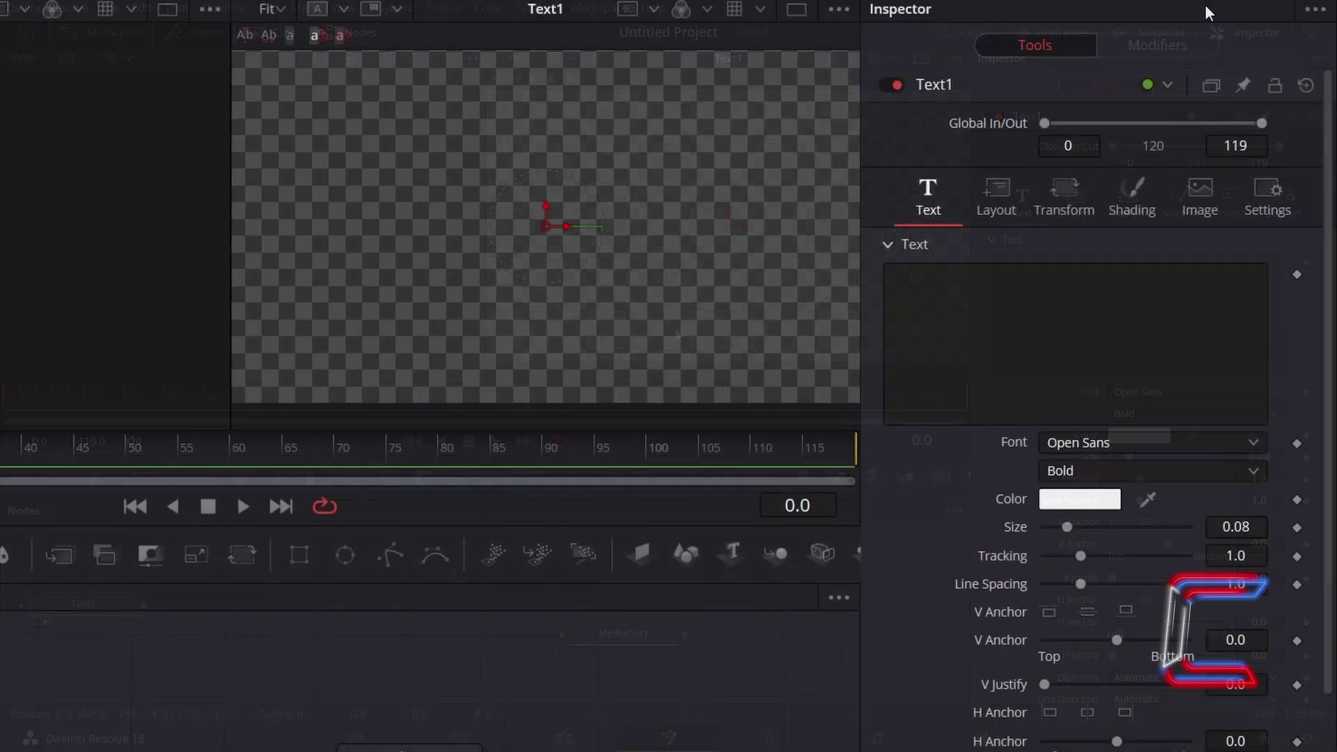
Enter "C0NTI" as the text of the Text1 node and set its font to Viner Hand ITC
click(884, 275)
text(C0NTI)
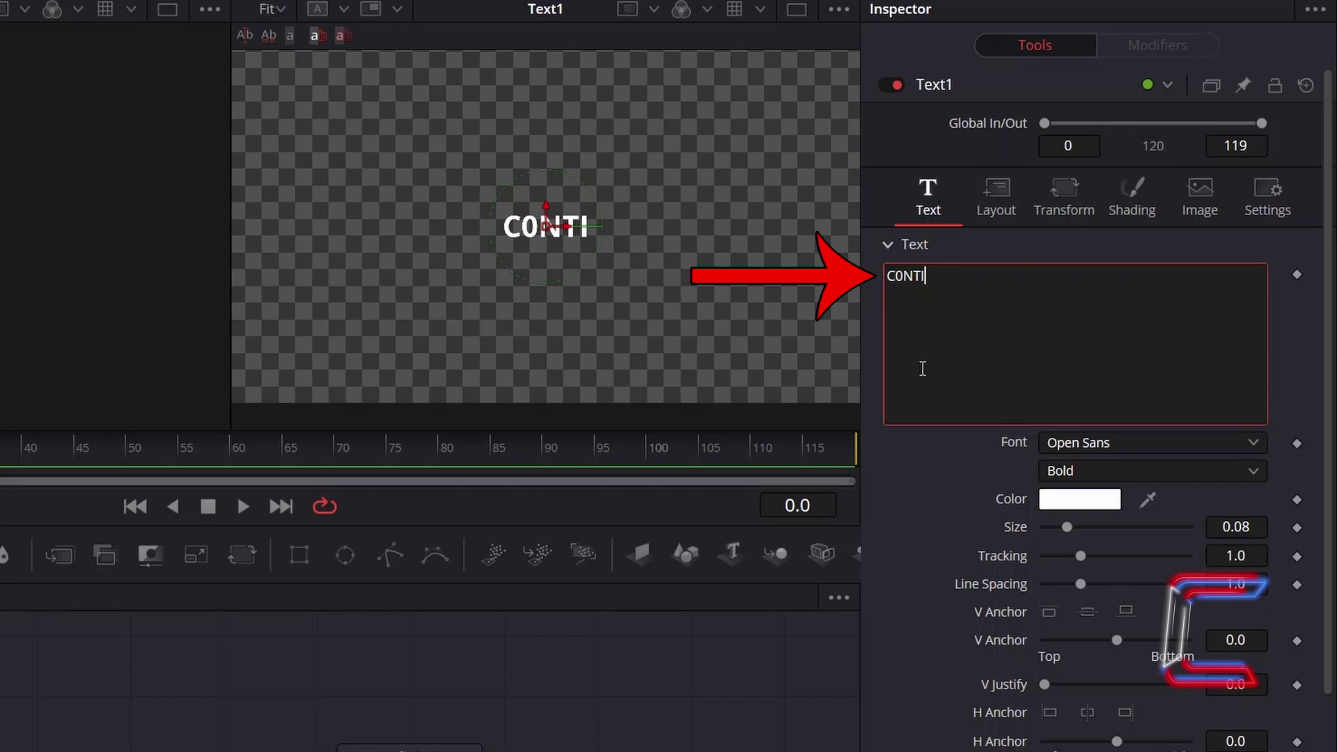
click(1149, 442)
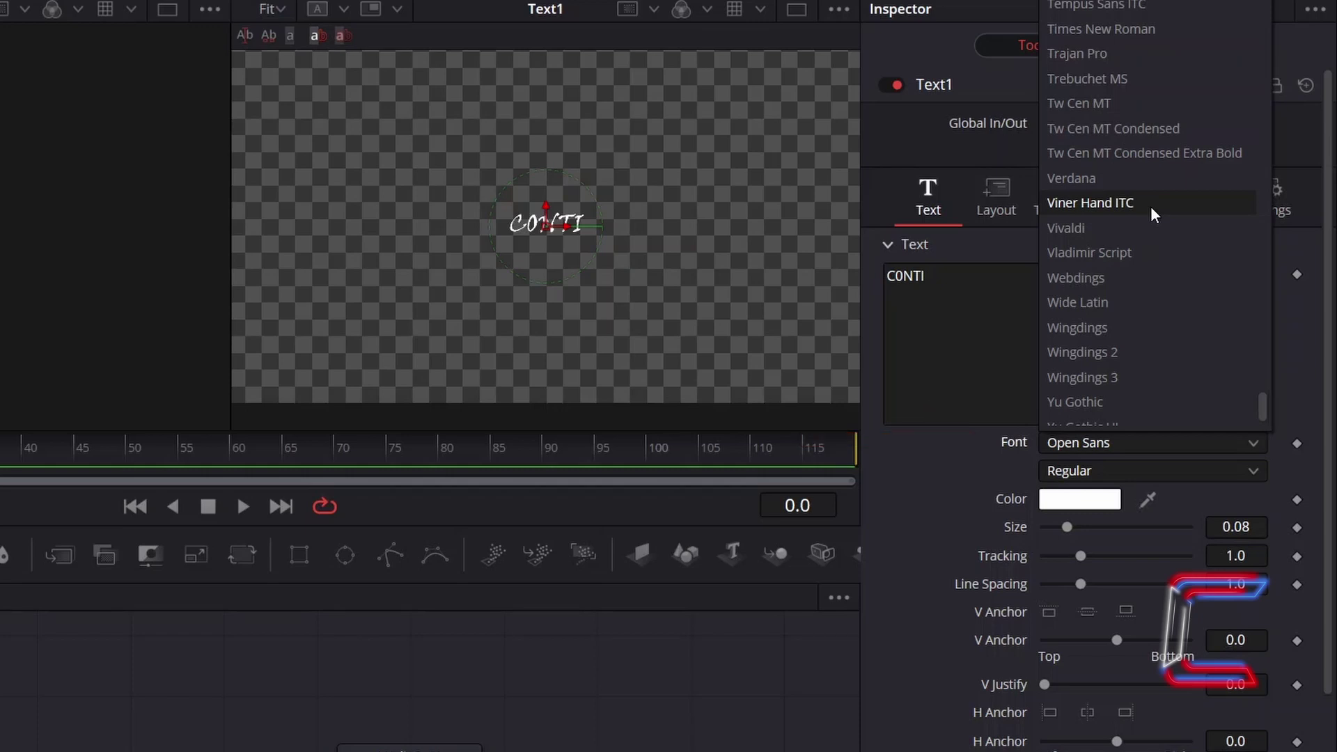
click(1151, 206)
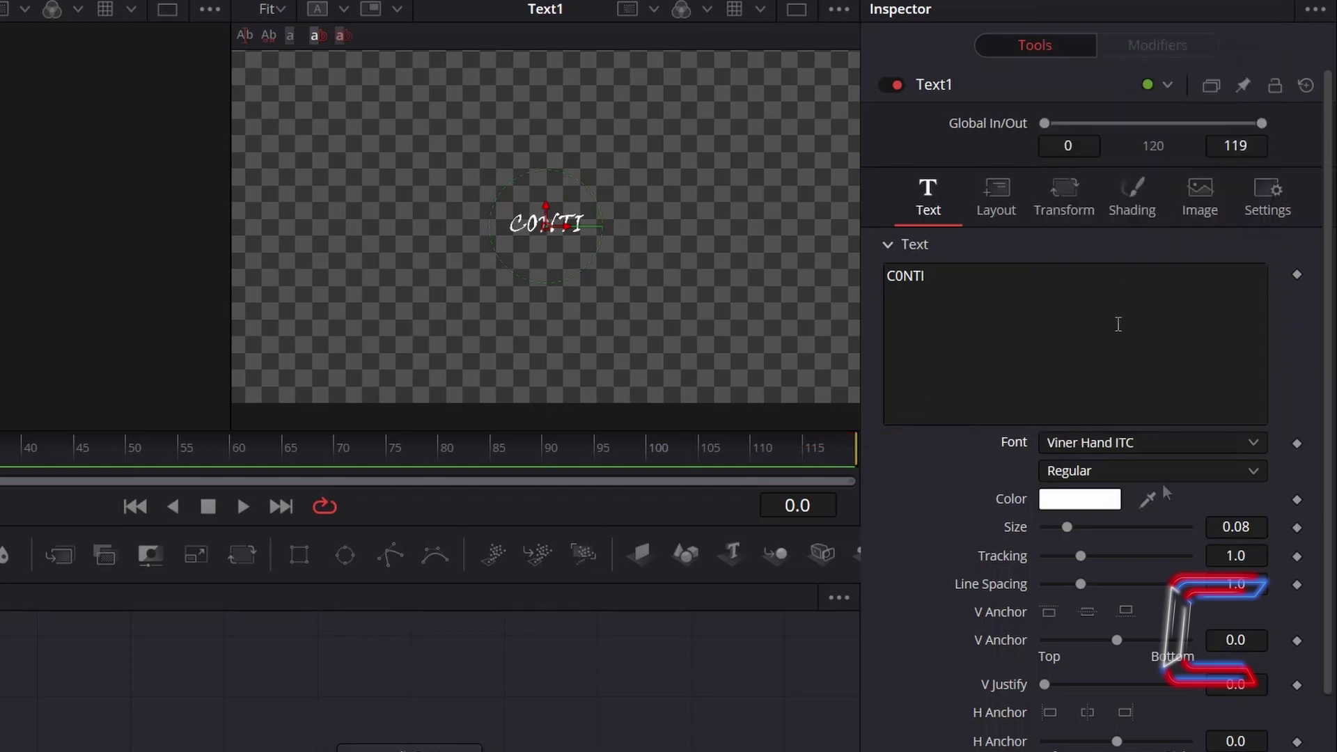
Set the text size of the Text1 node to 0.5
click(1261, 527)
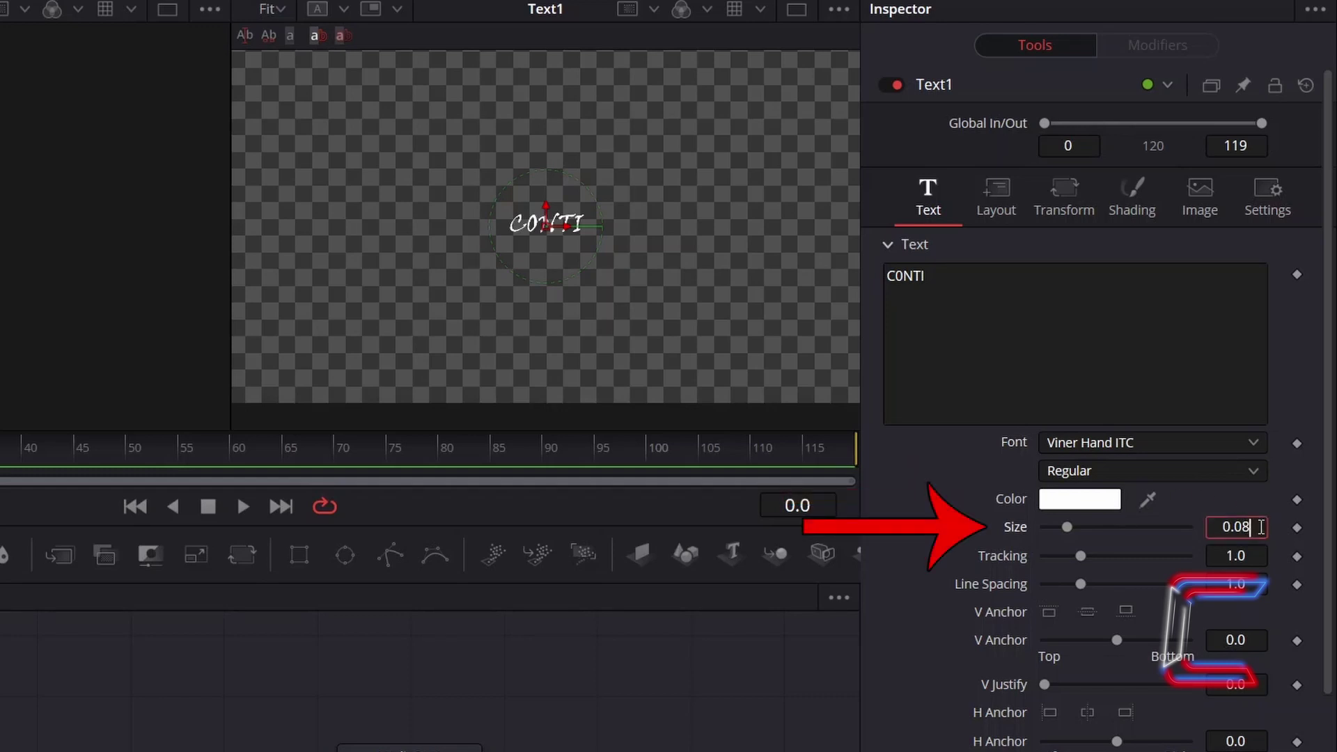
key(BackSpace)
key(BackSpace)
text(5)
key(Return)
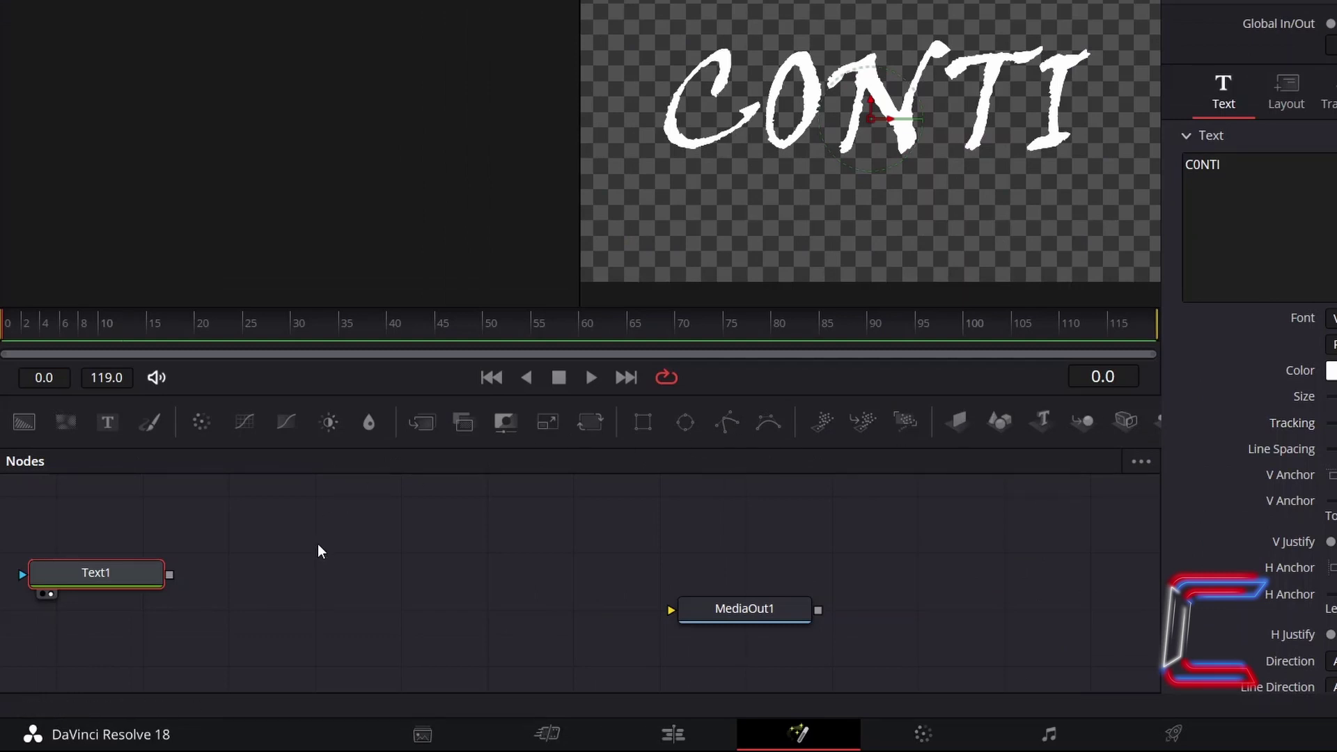
Find the pEmitter tool and add it as an unconnected node in the node editor
click(344, 568)
key(shift+space)
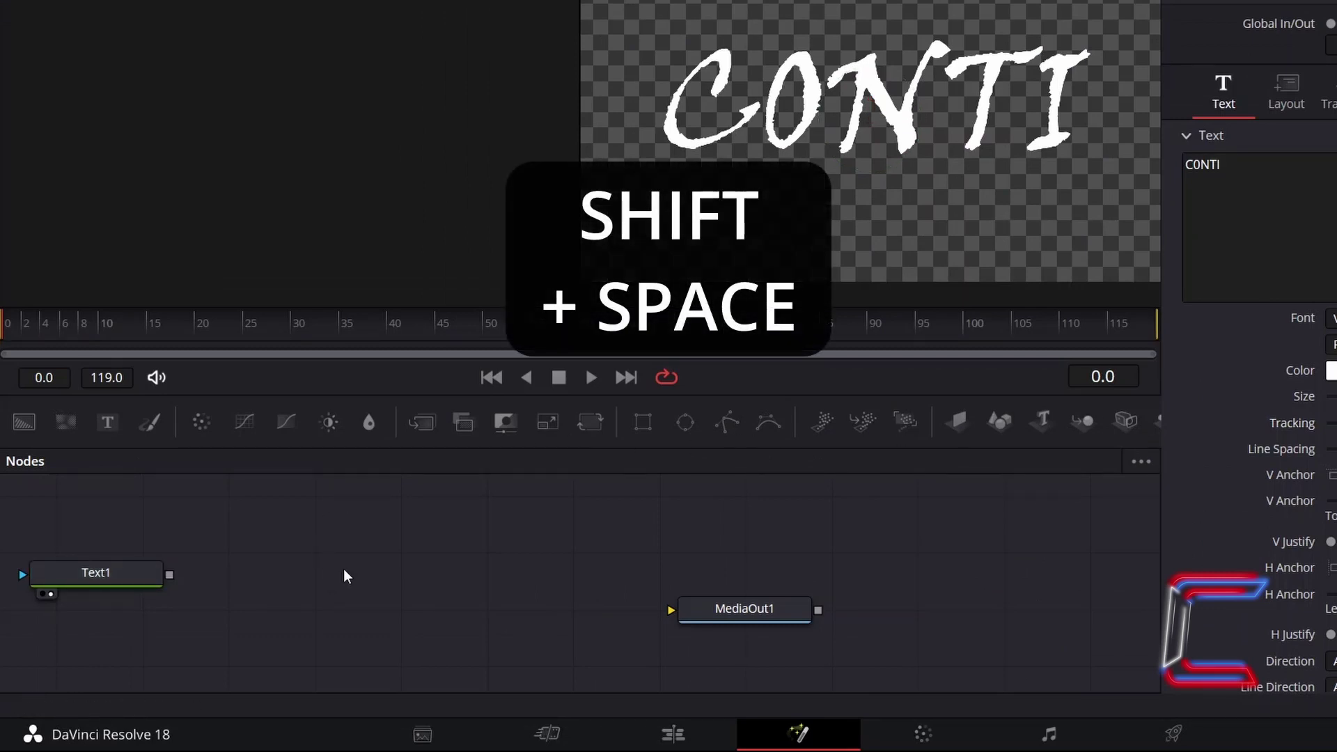
text(pEmitter)
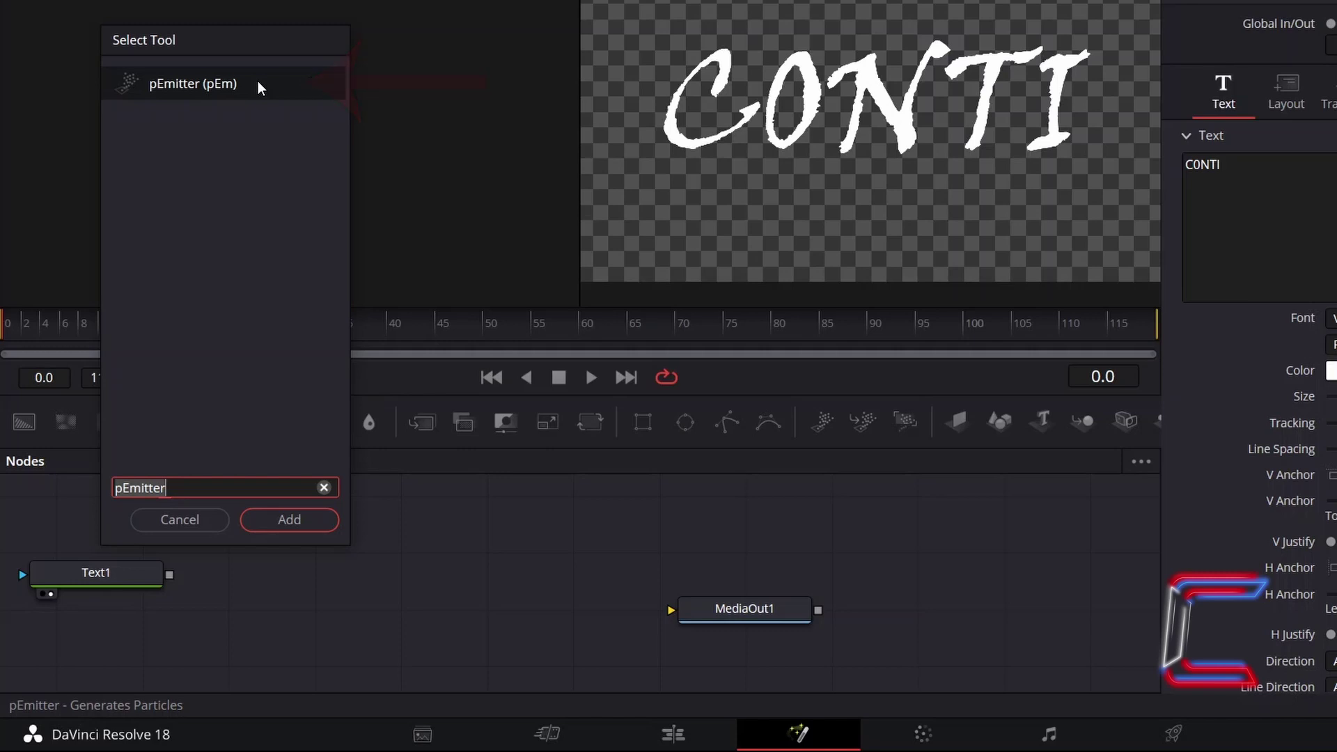
click(312, 524)
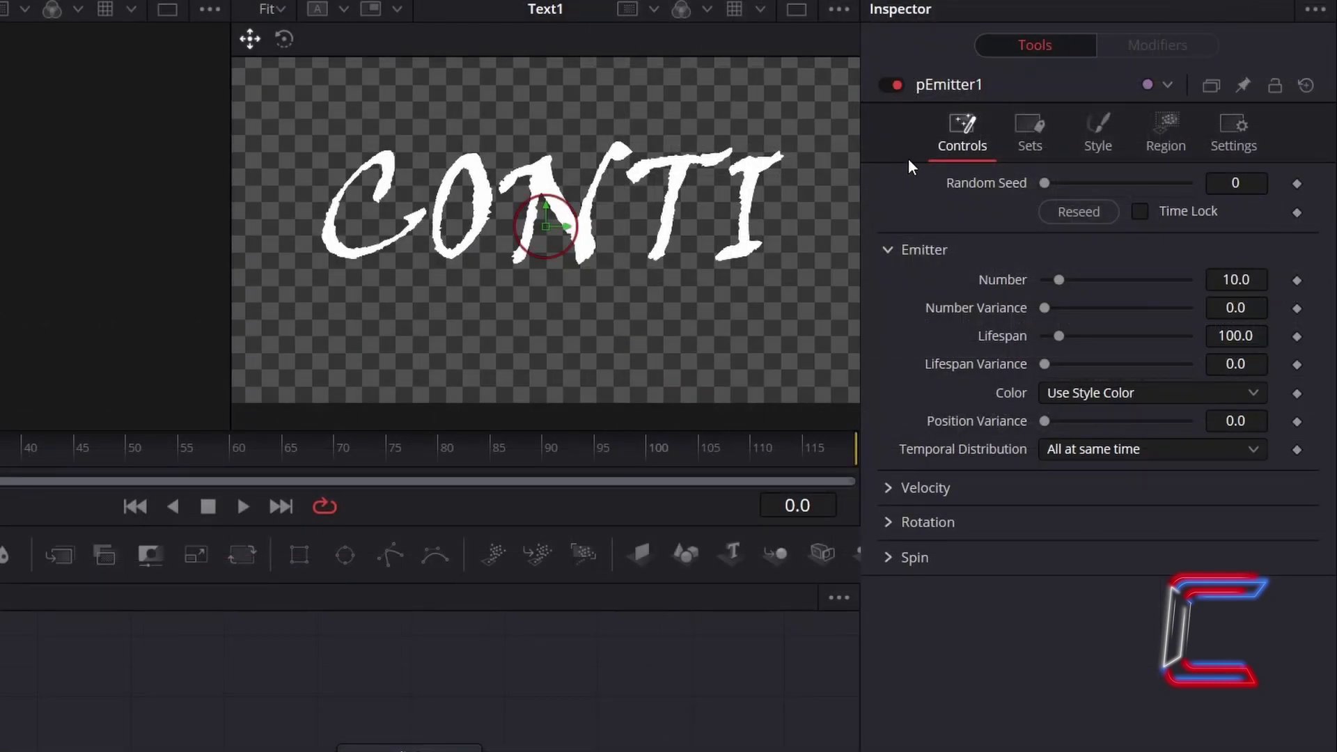
Set the particle emitter's Number to 300 and its Number Variance to 20
click(1261, 282)
text(300)
key(Tab)
key(shift+Tab)
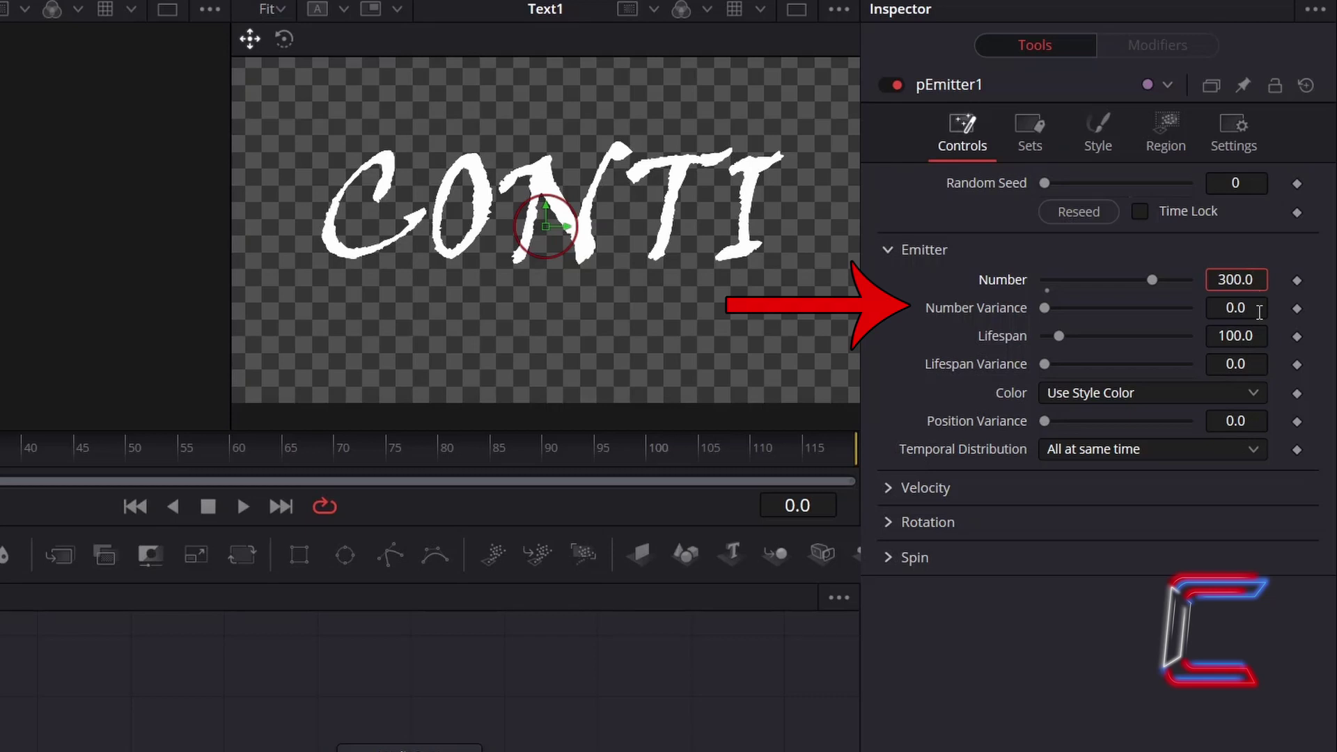
click(1259, 311)
text(20)
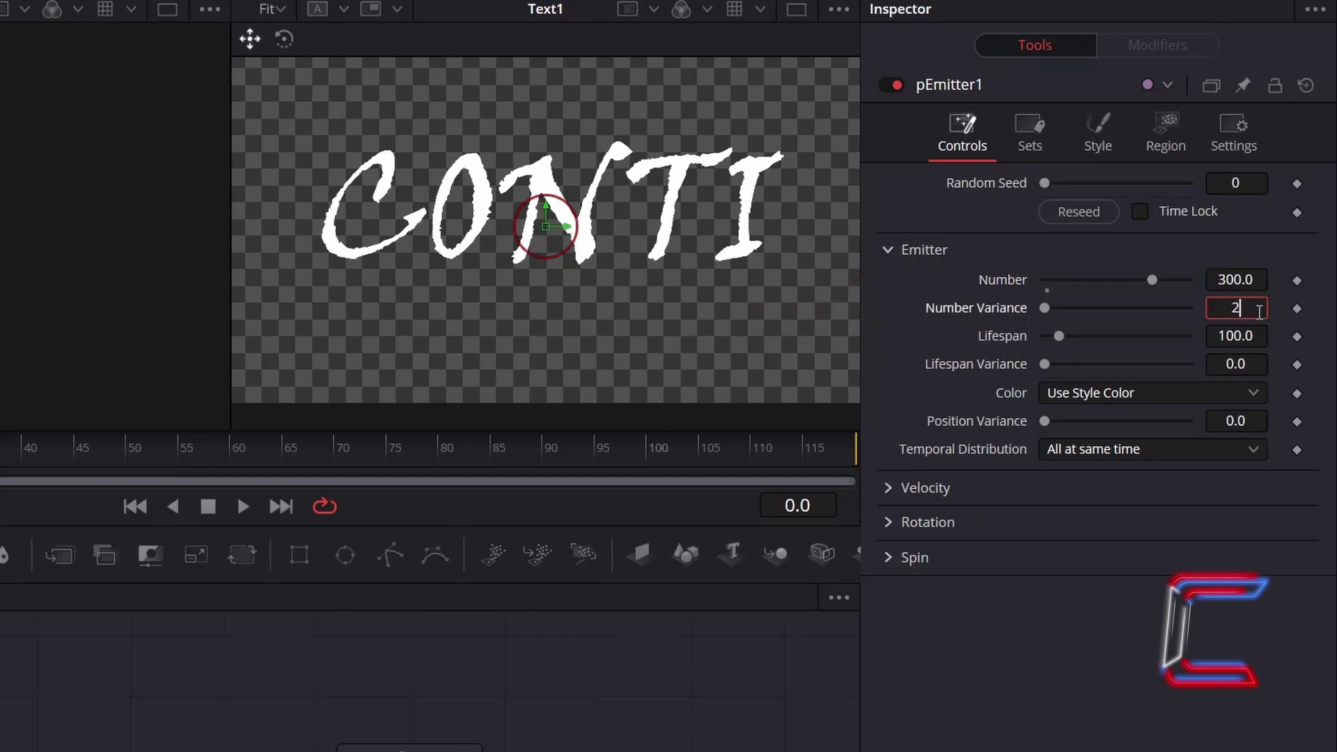
key(Tab)
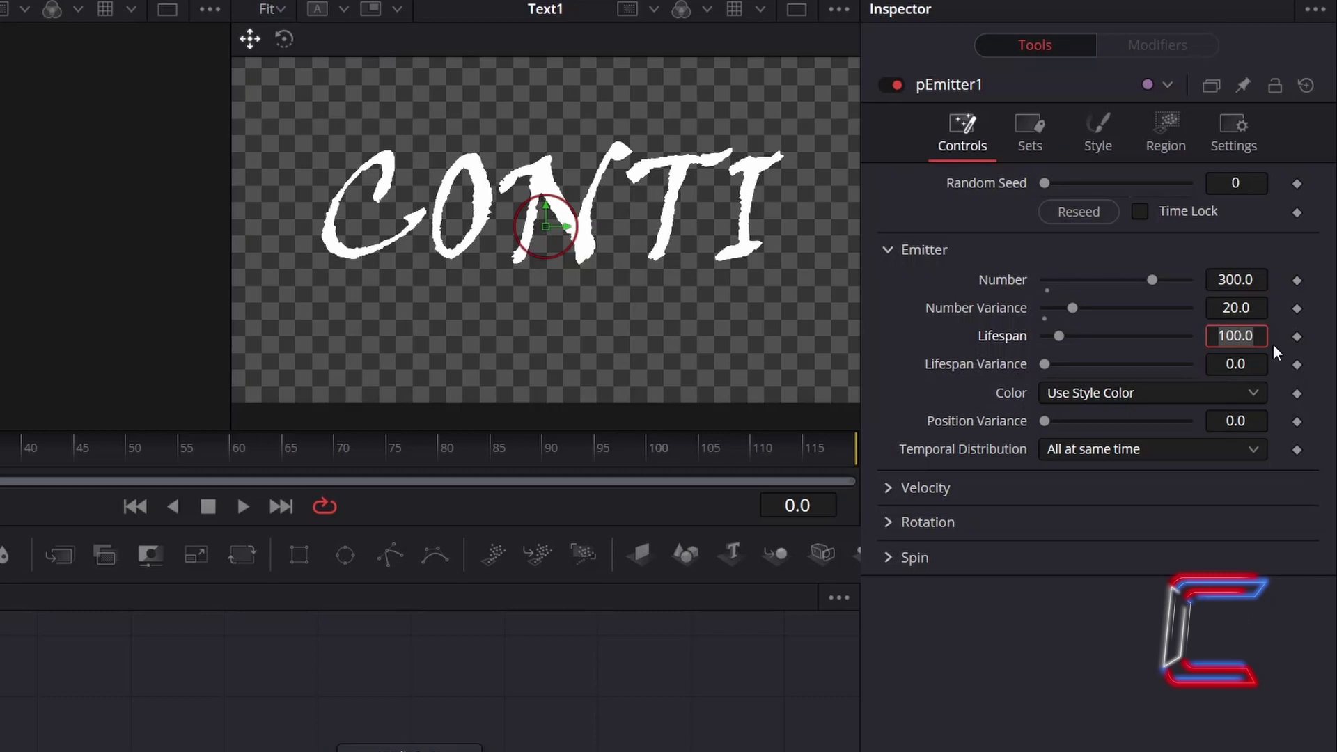
Set the particle emitter's Lifespan to 30 and its Lifespan Variance to 10
text(30)
key(Tab)
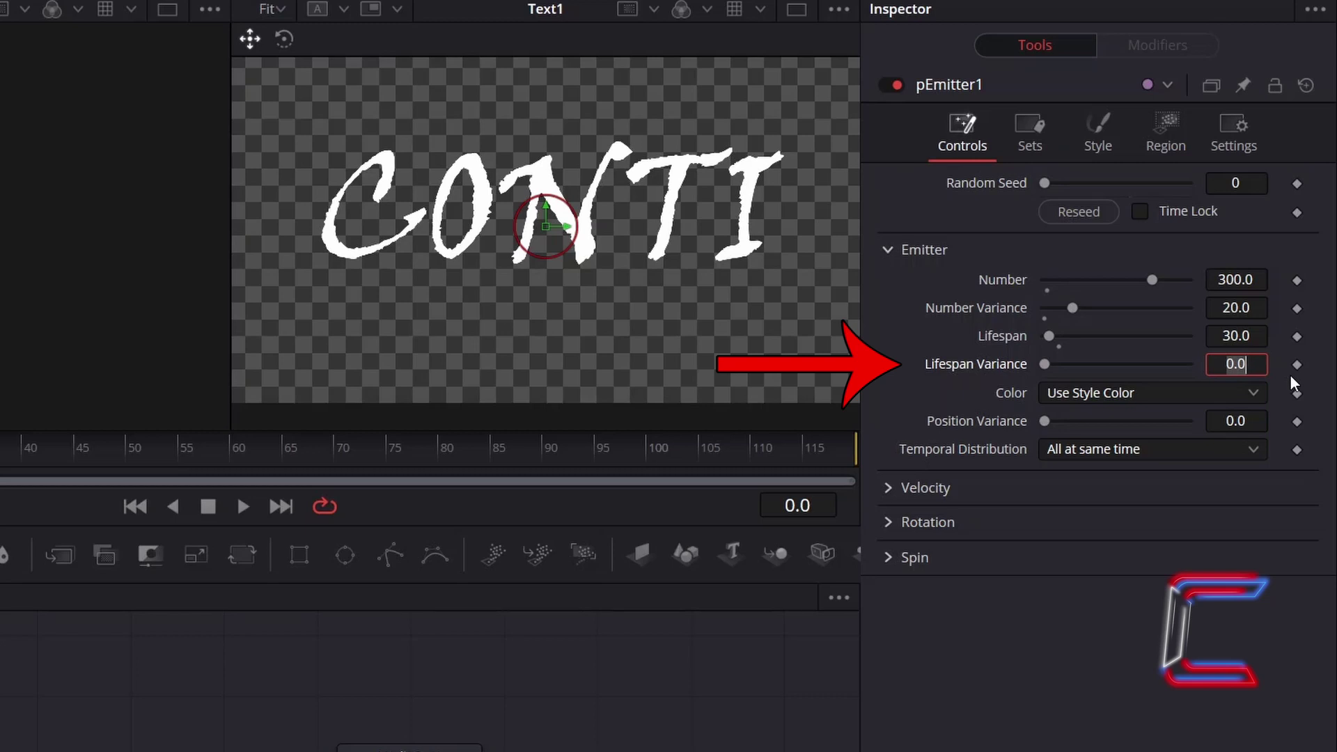
text(10)
key(Tab)
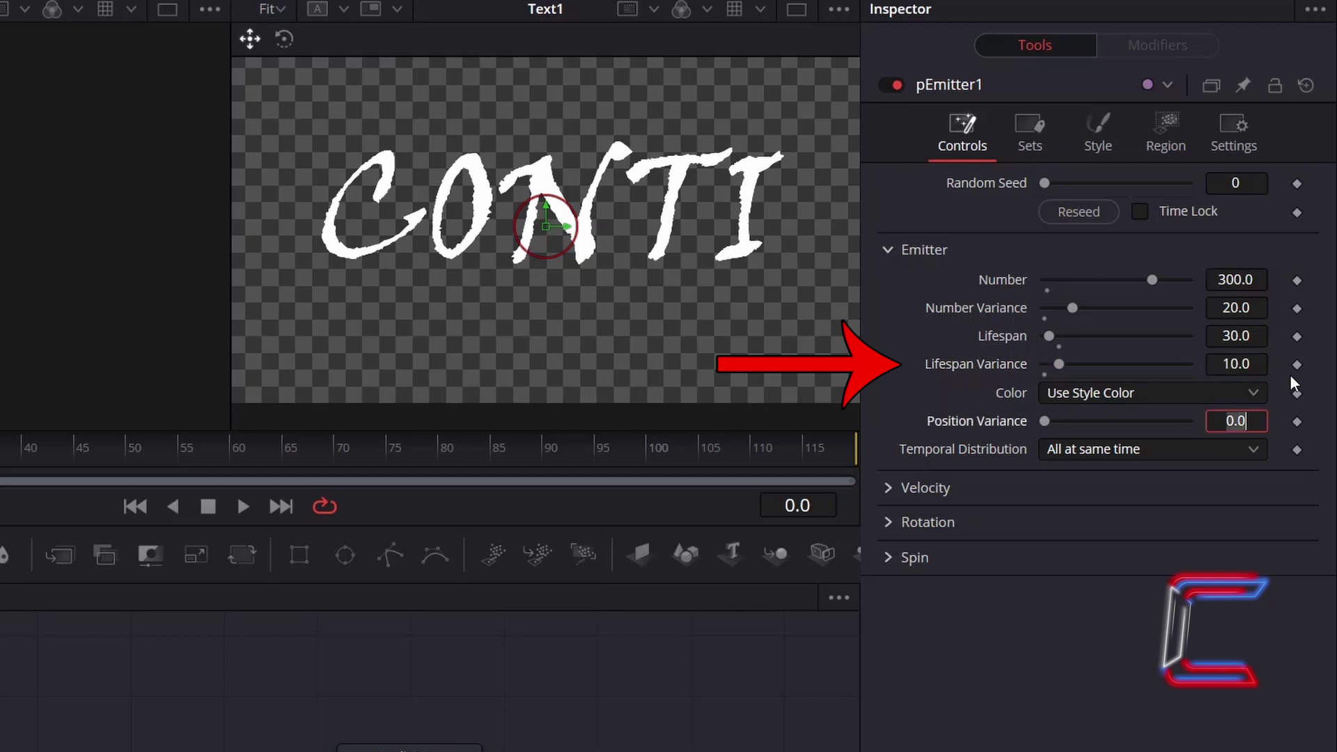
Set the emitted particles' Velocity to 0.002 and their velocity Angle to 270
click(909, 499)
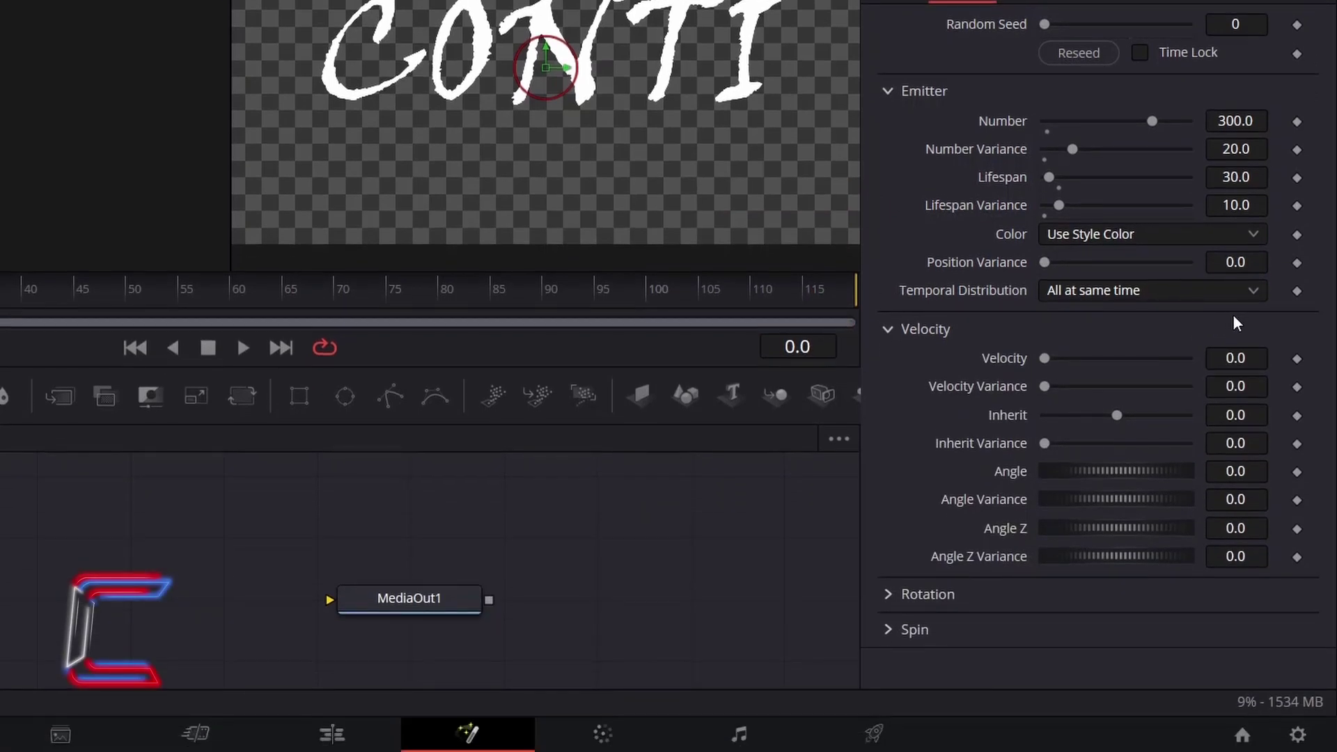
click(1263, 353)
text(02)
key(Tab)
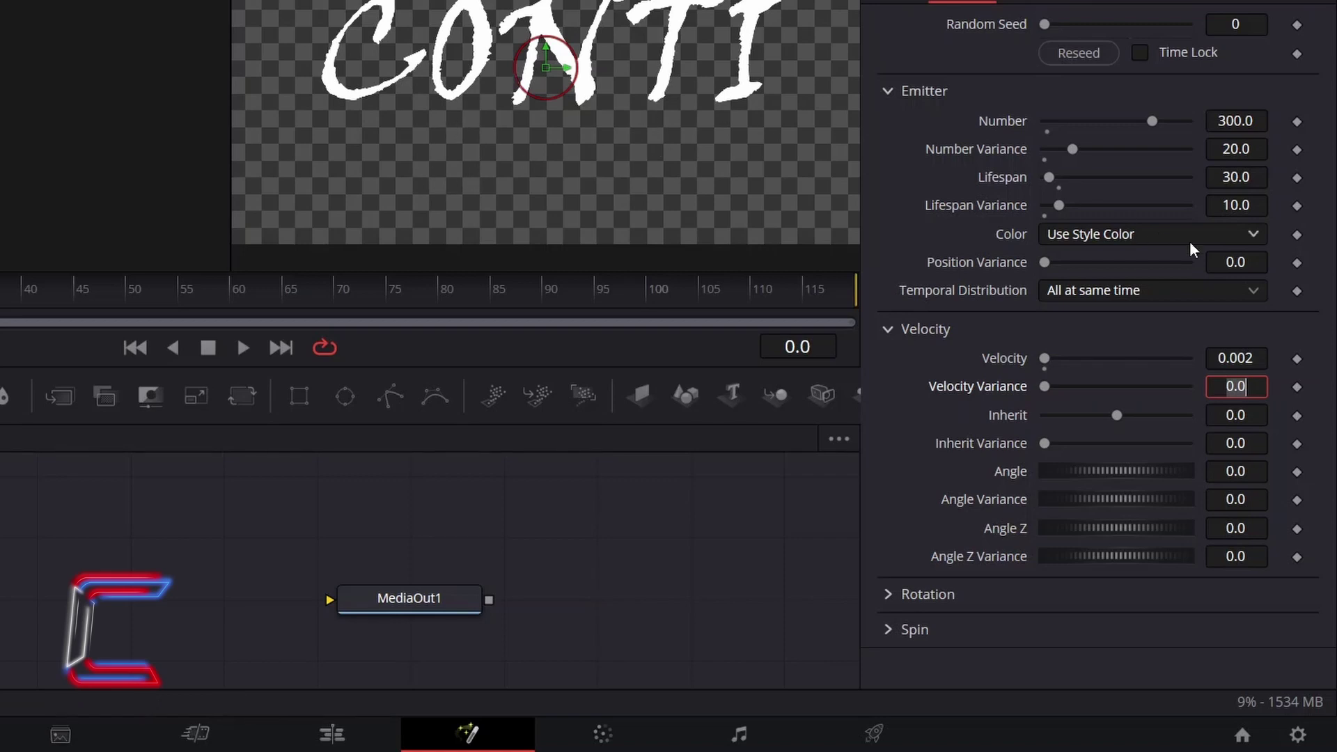
click(1247, 471)
text(270)
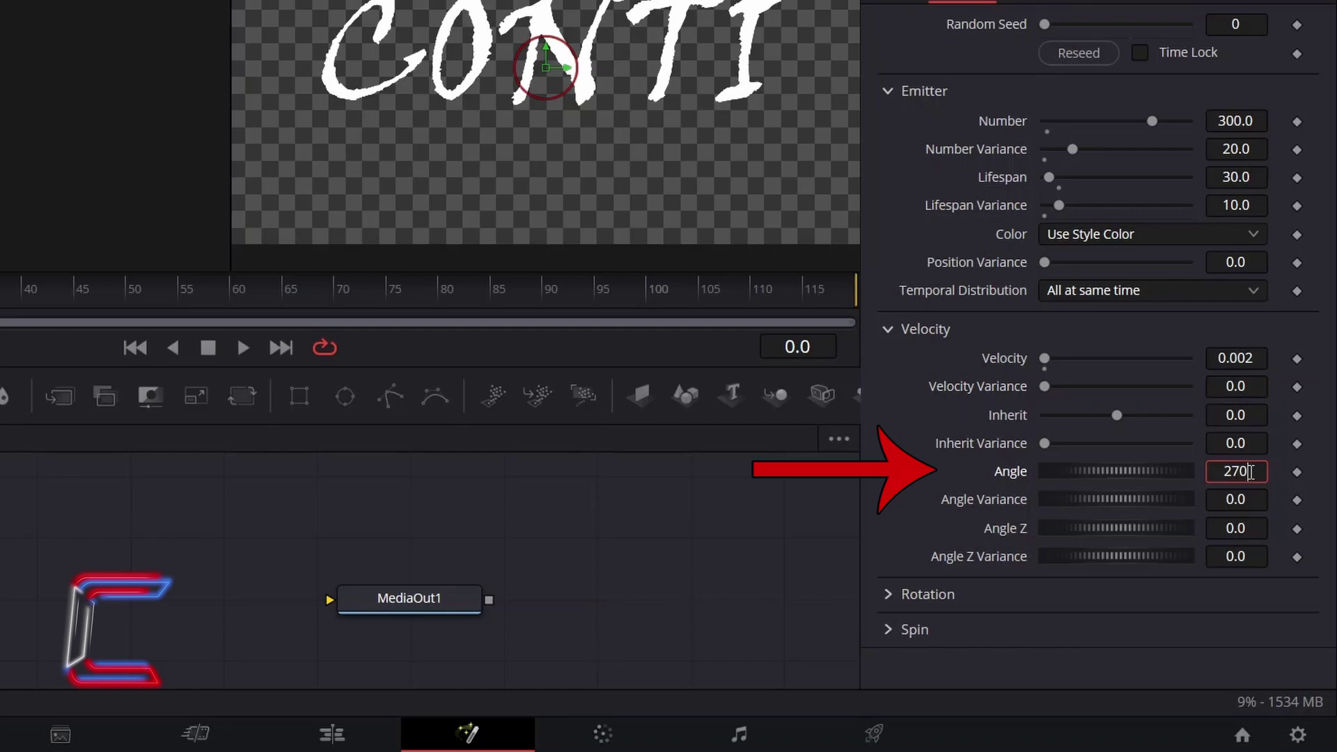
key(Tab)
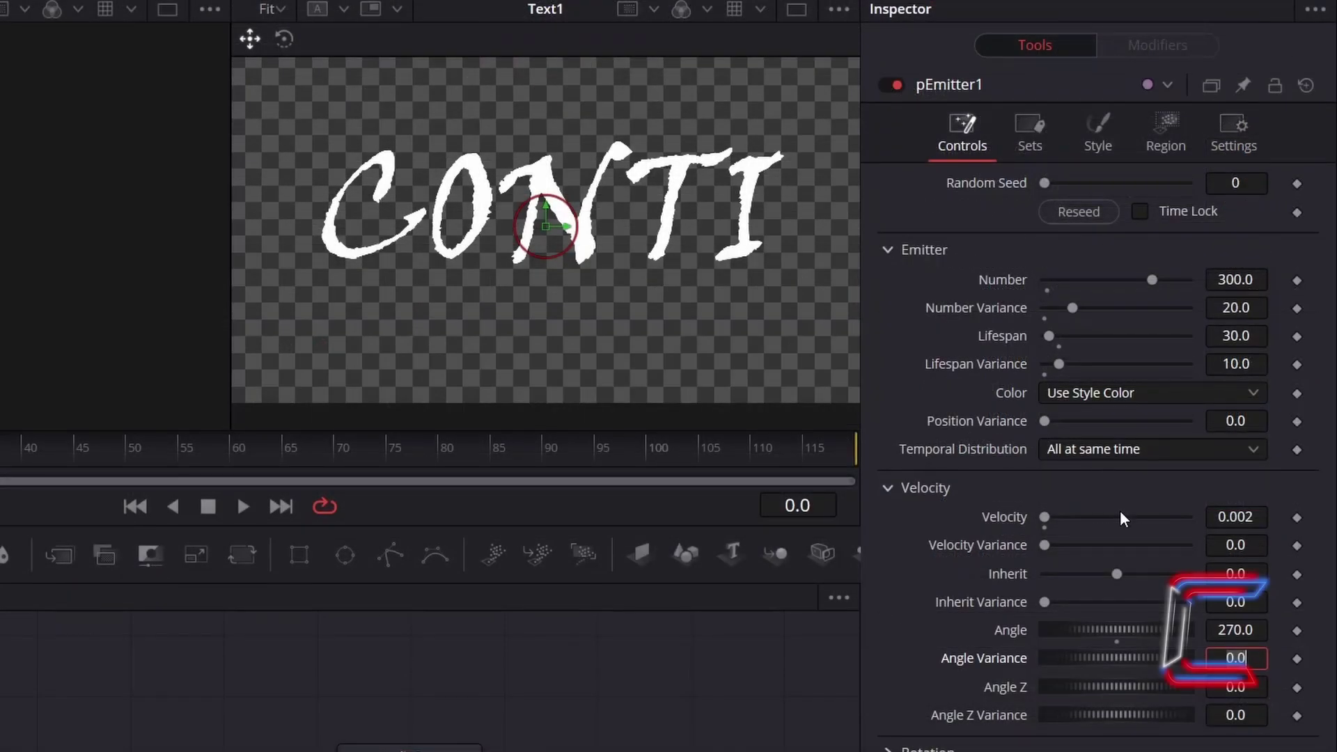
Change the particle style of pEmitter1 to Blob
click(1117, 120)
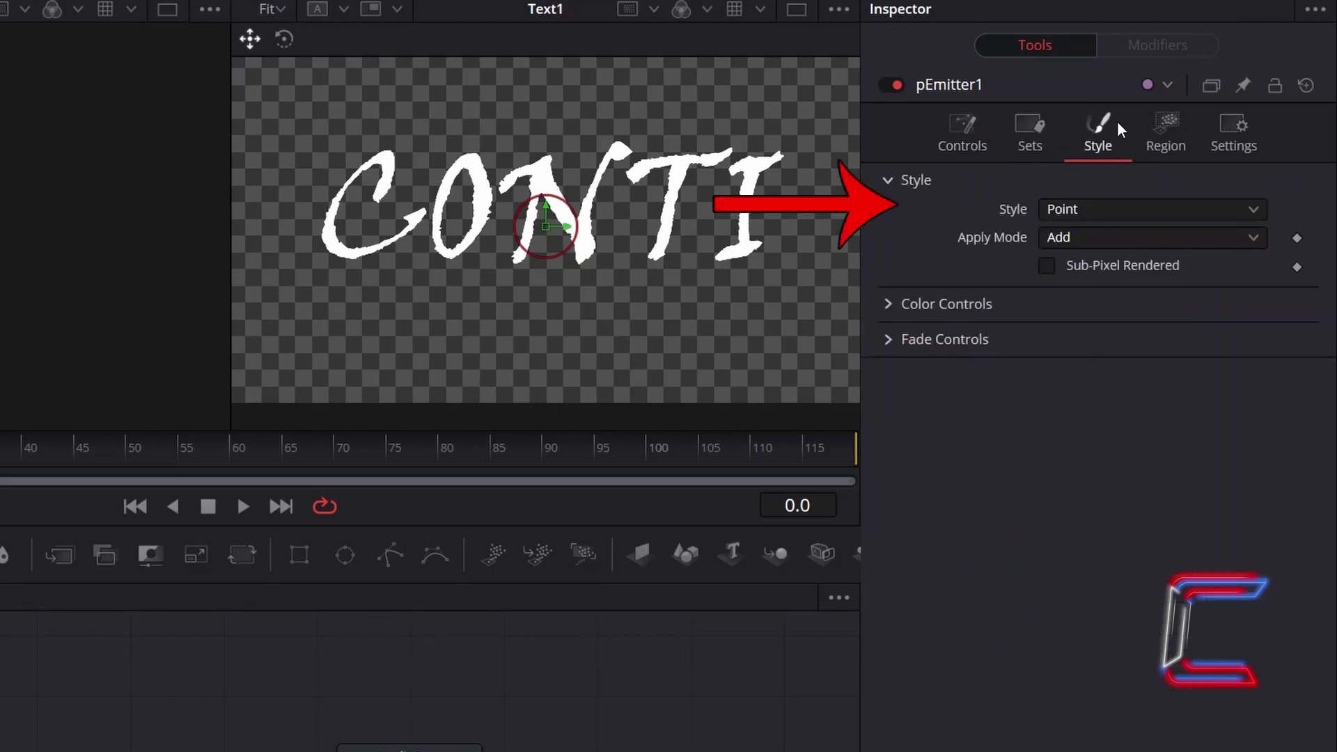
click(1121, 207)
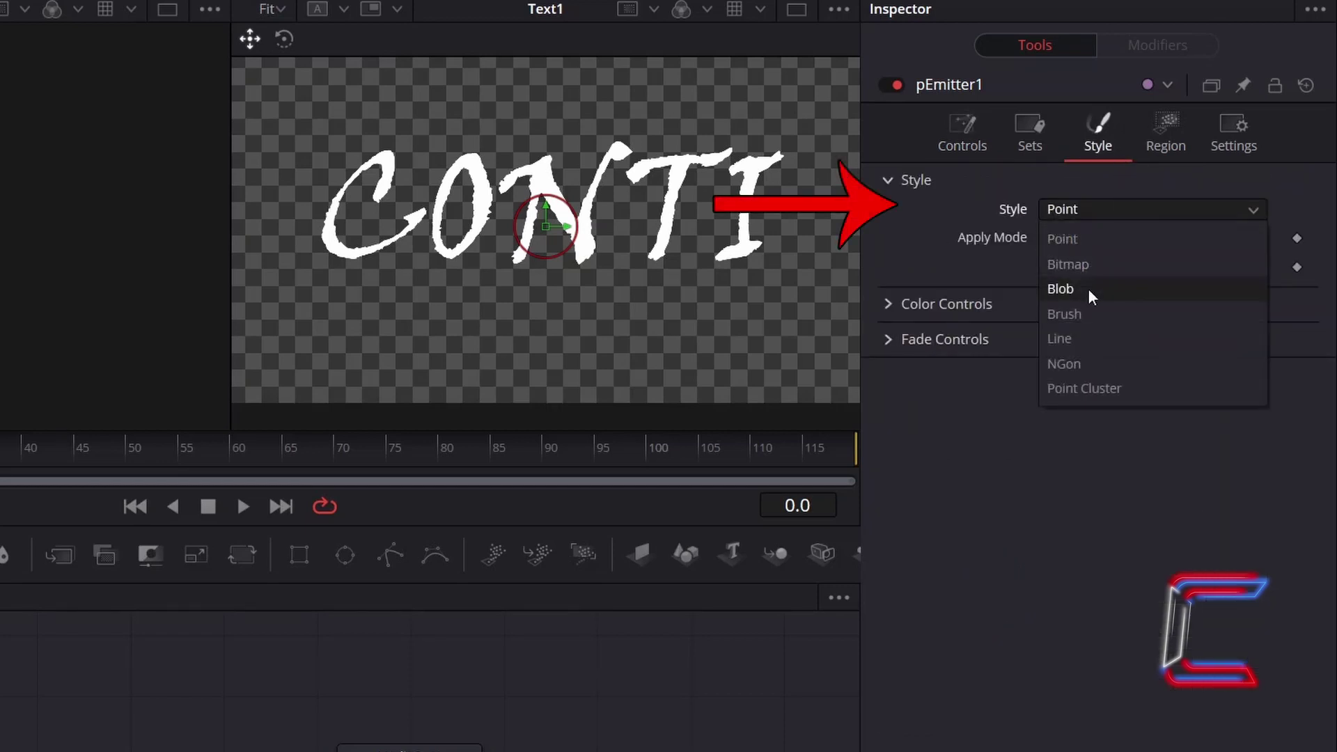
click(1090, 297)
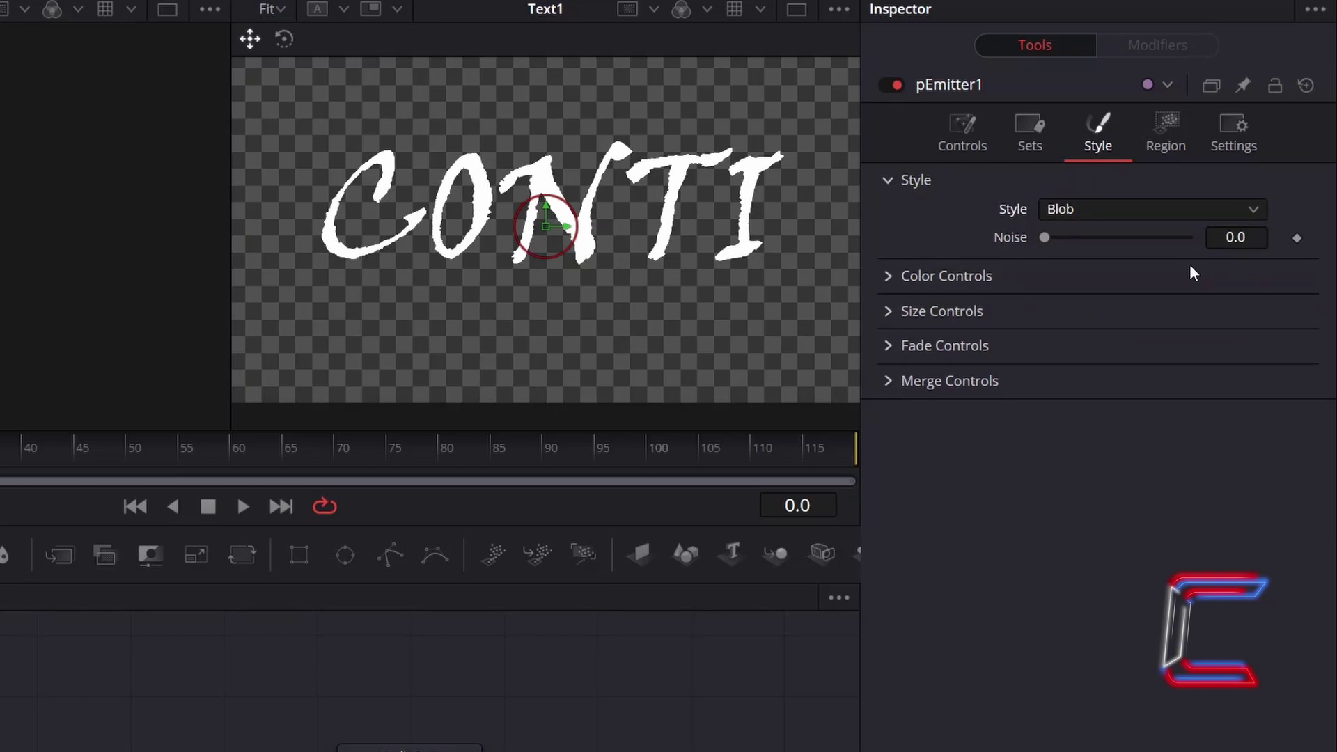
Set the Size of the blob particles to 1.0
click(971, 321)
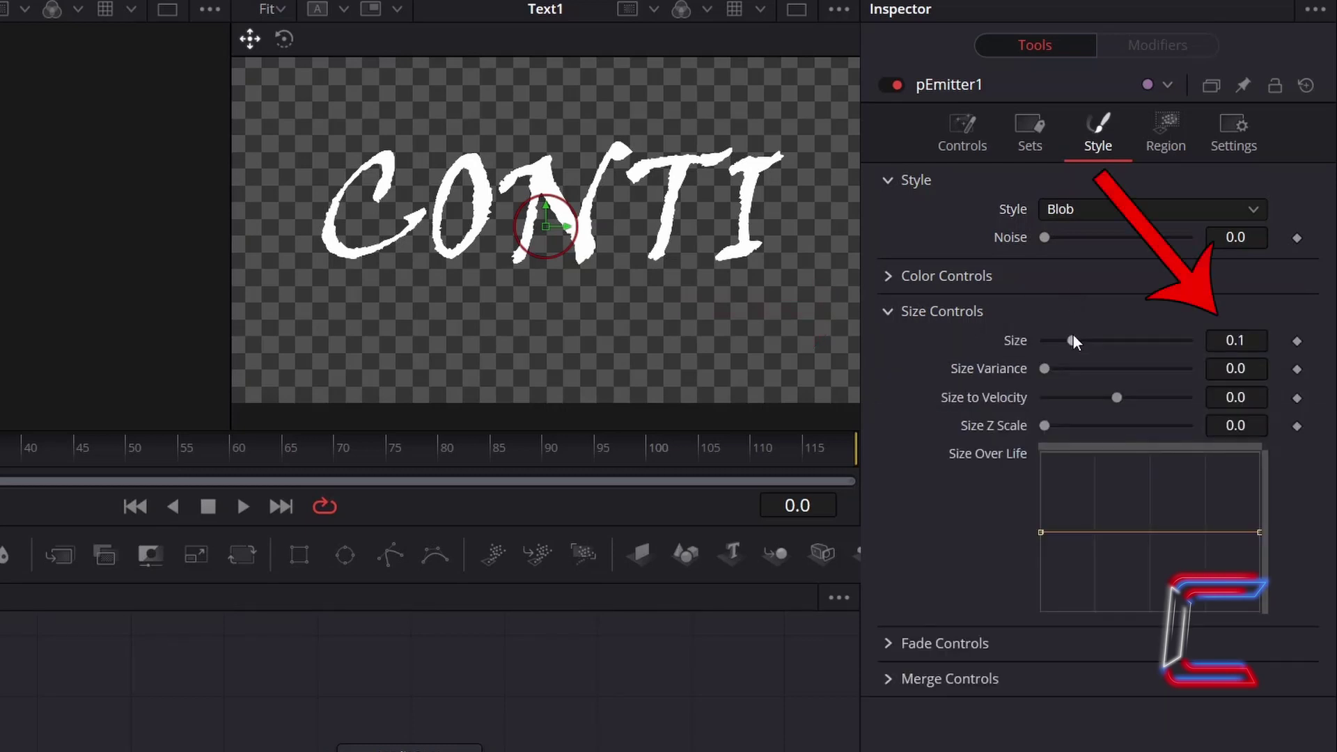
click(1254, 339)
text(1)
key(Tab)
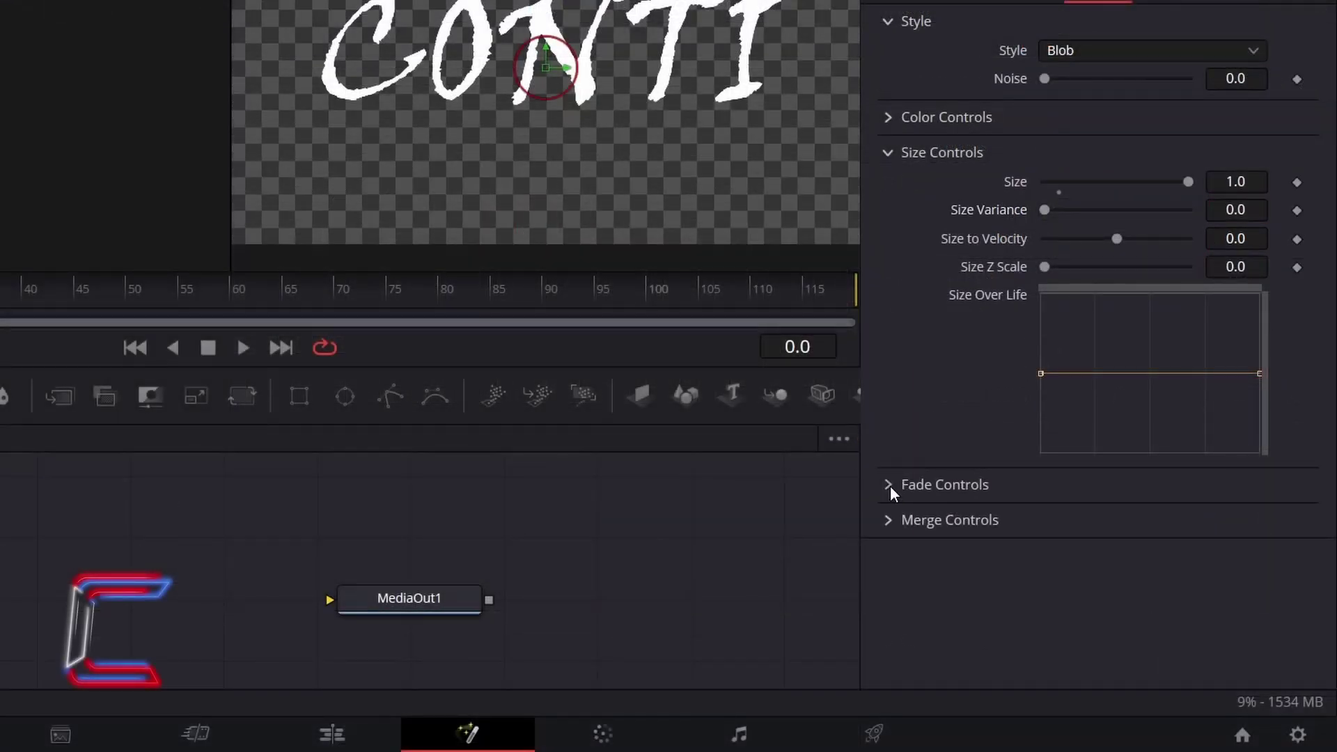
Set the blob particles' Fade In to 0.1 and Fade Out to 0.9
click(889, 485)
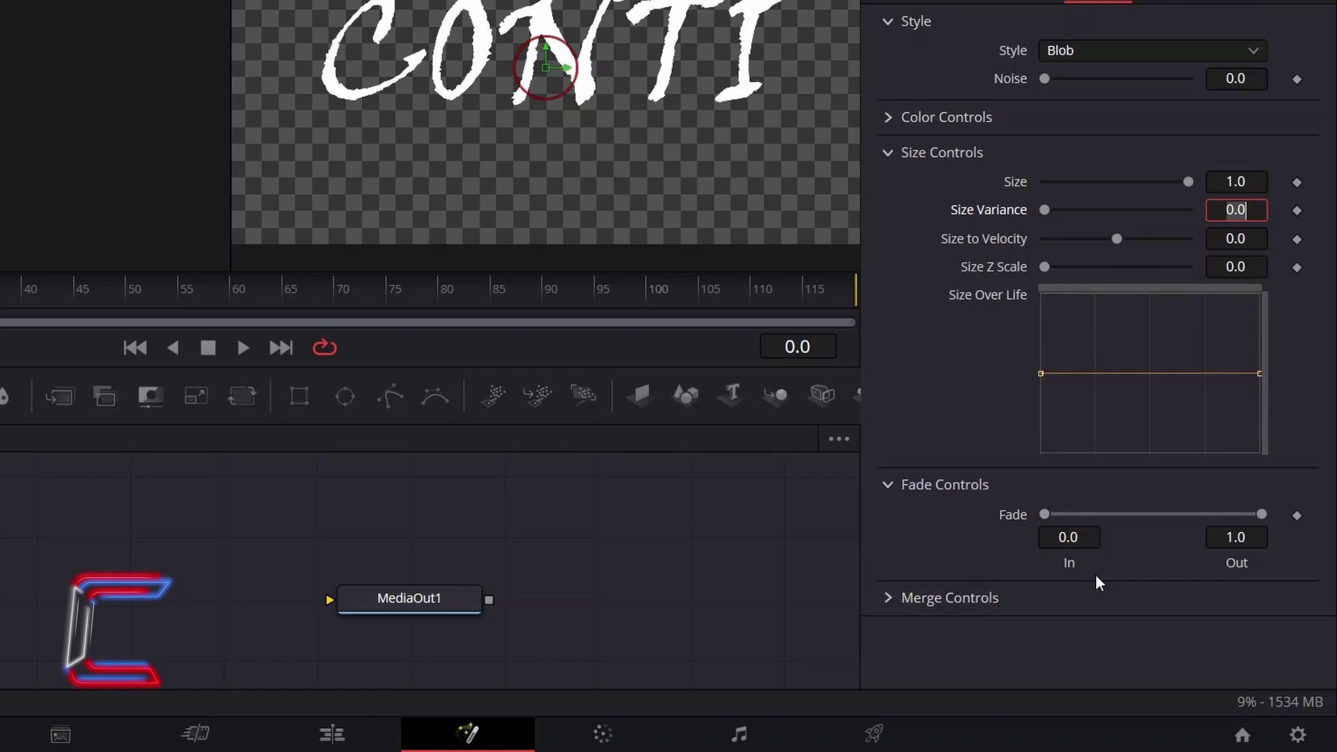
click(1087, 540)
text(0.1)
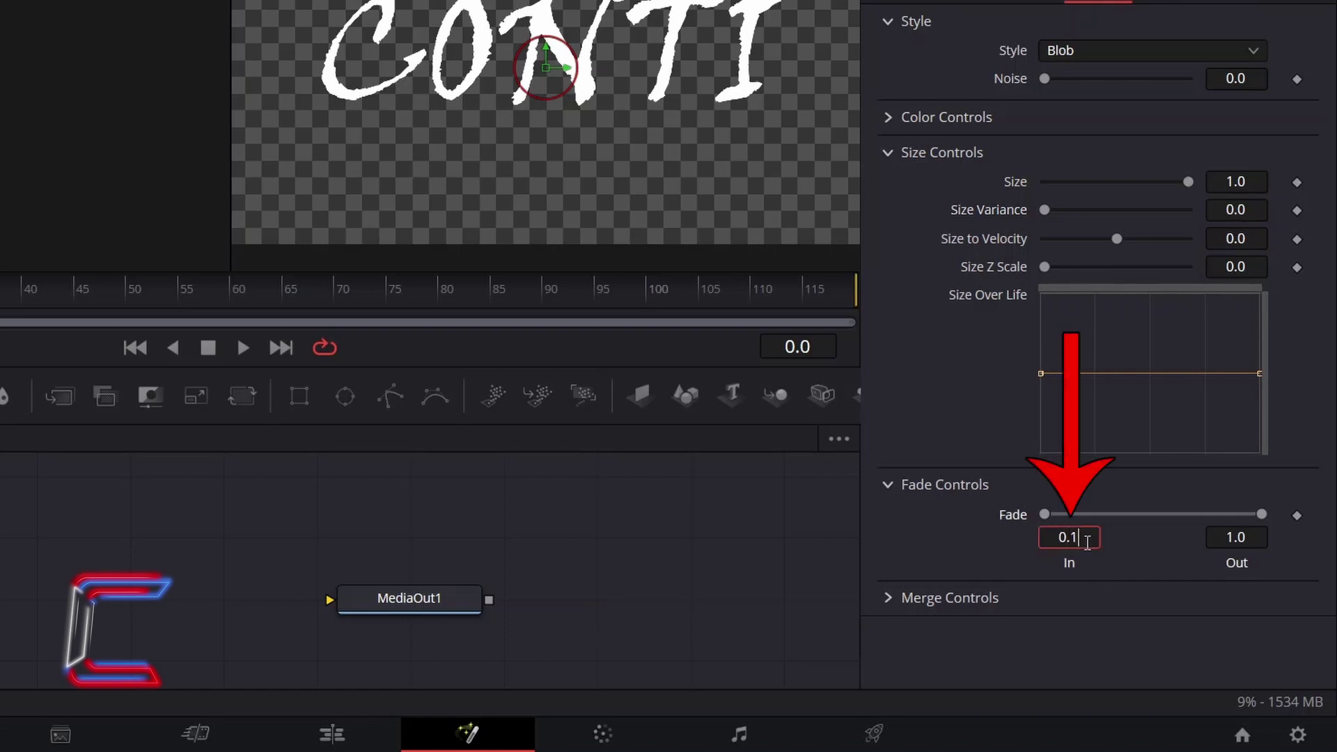
key(Tab)
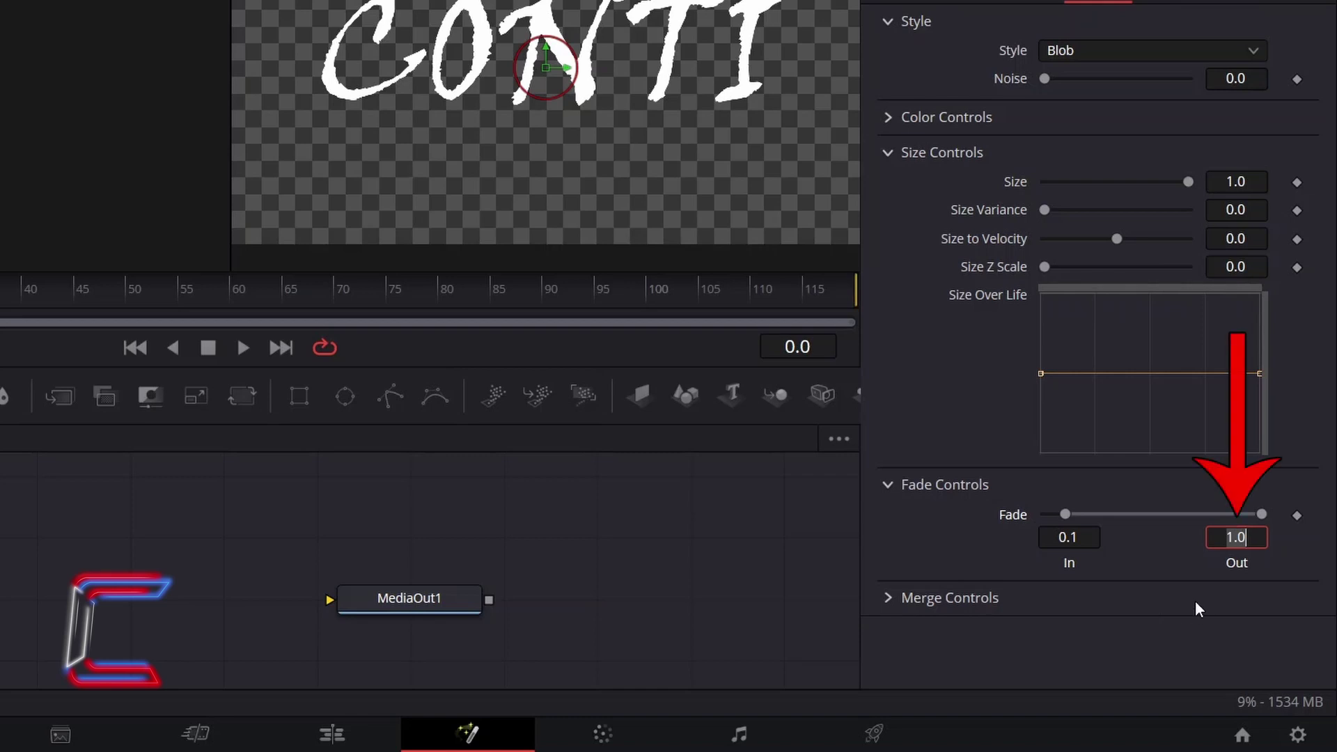
text(0.9)
key(Tab)
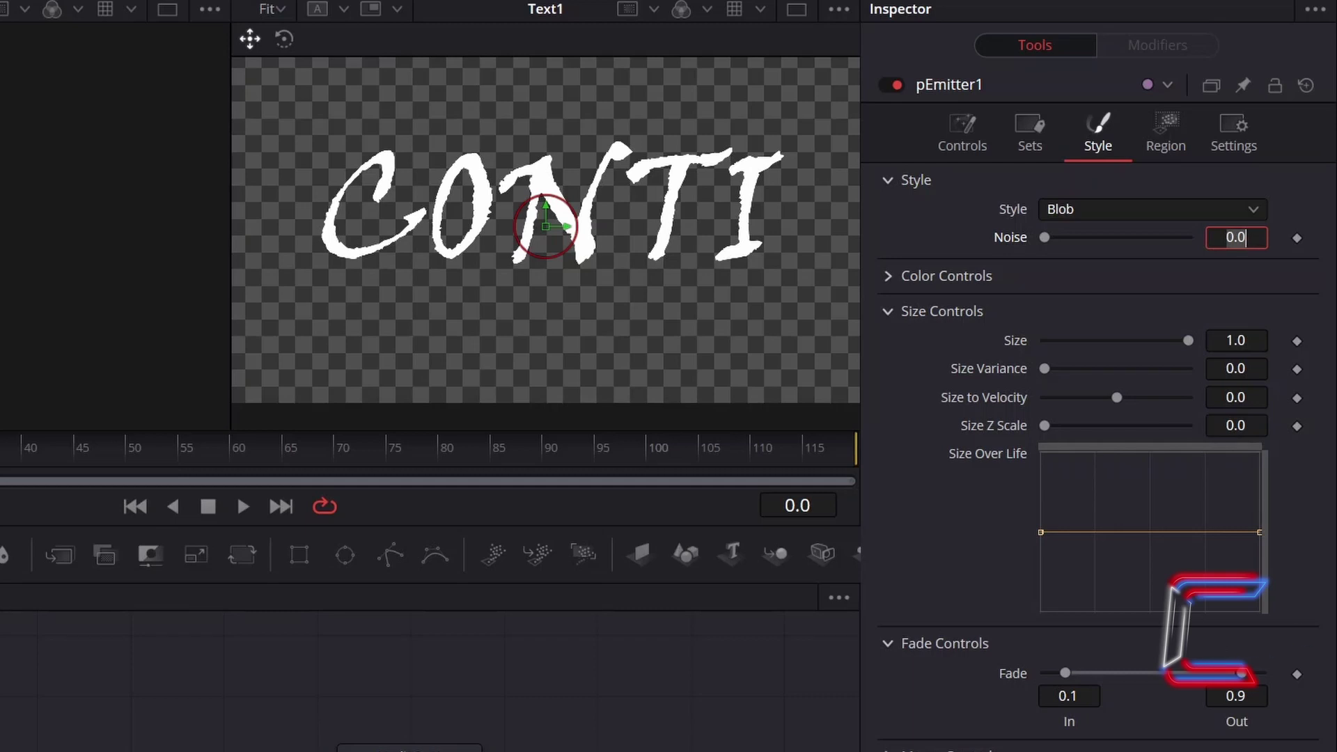
Change pEmitter1's emission region to Bitmap and connect the output of Text1 to pEmitter1's input
click(1181, 152)
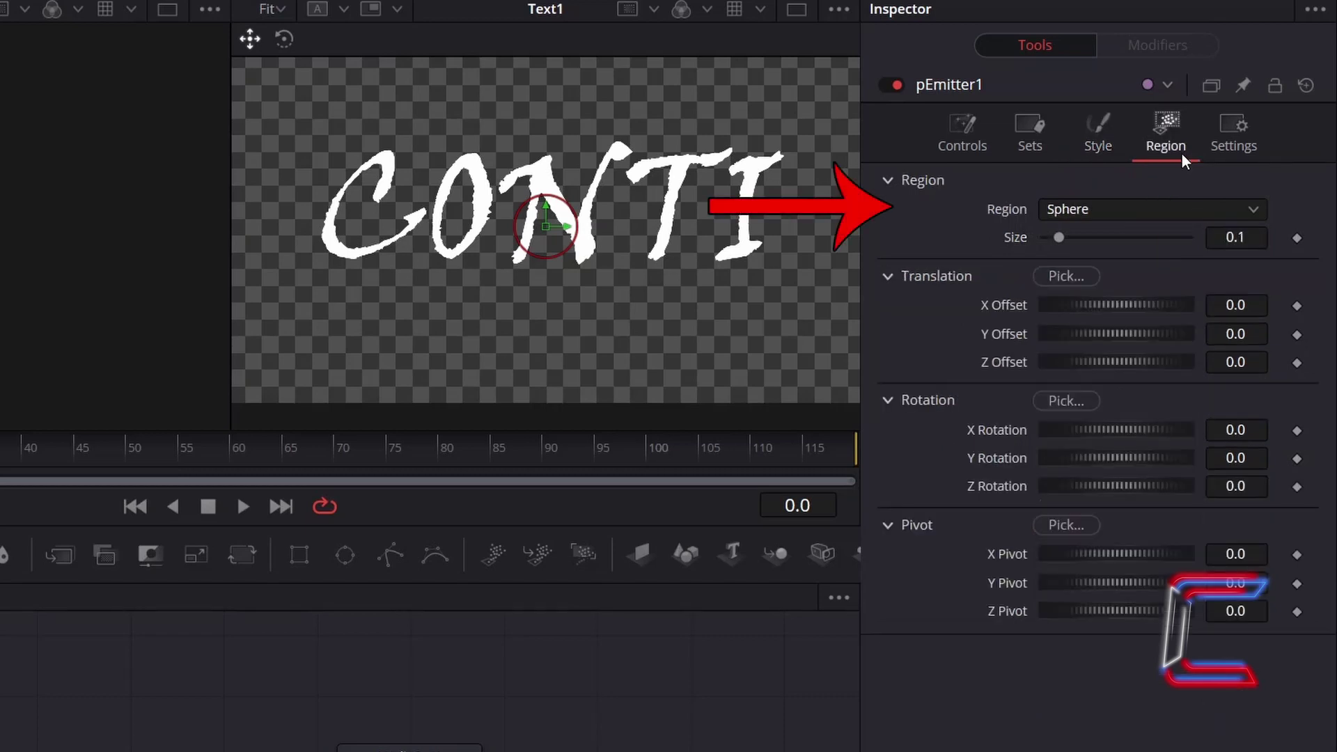
click(1126, 209)
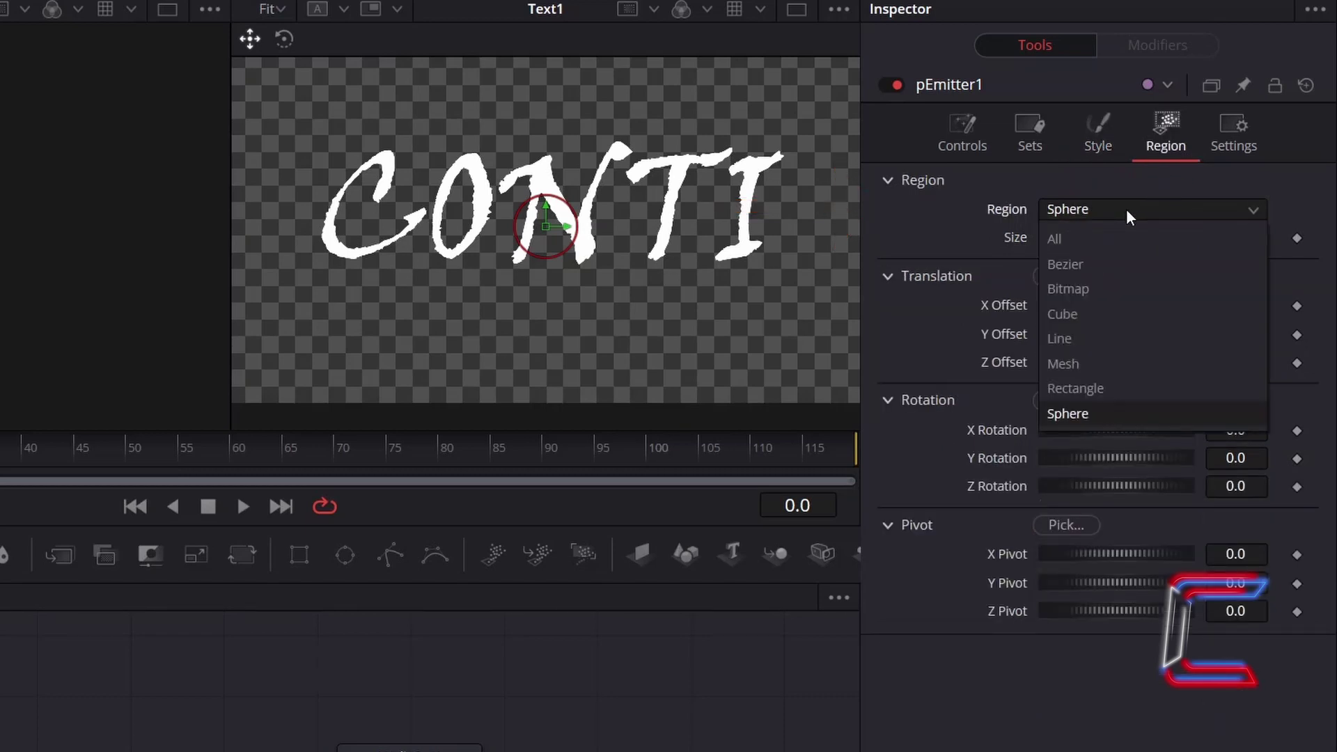
click(1101, 289)
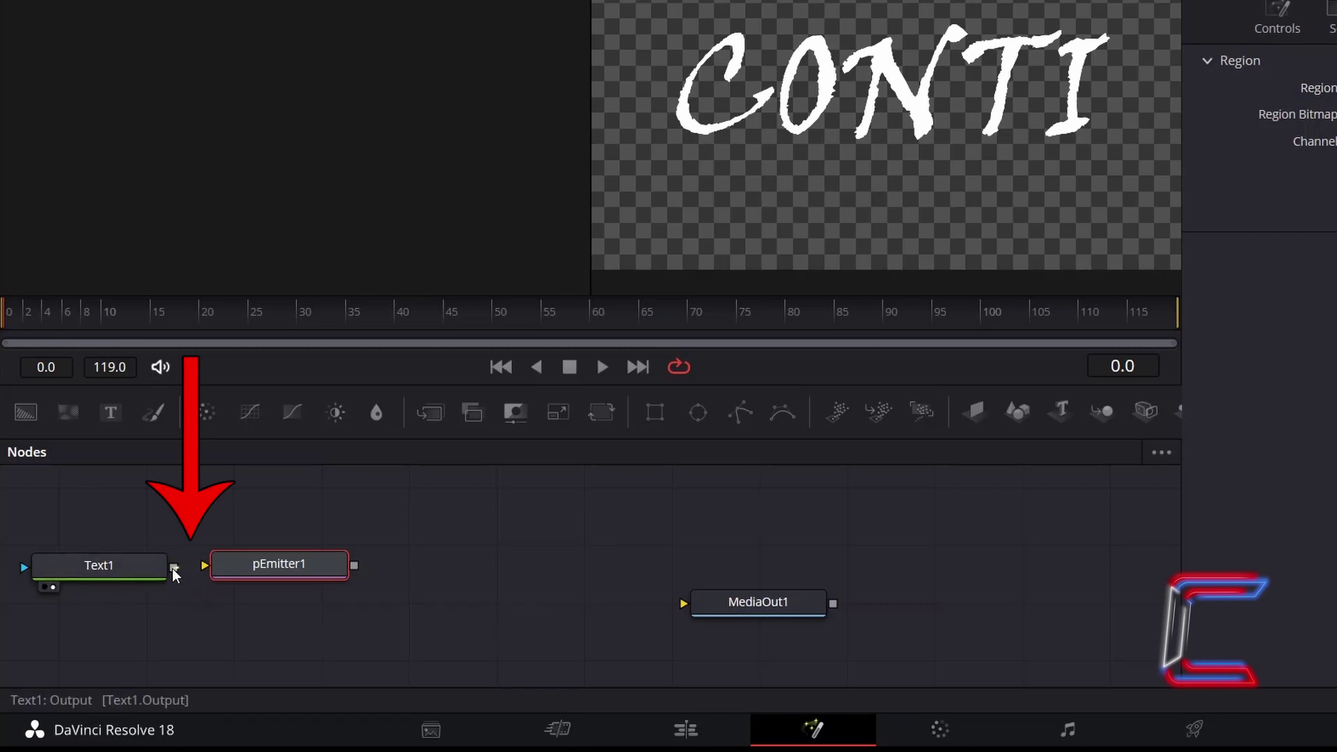
drag(174, 568, 207, 569)
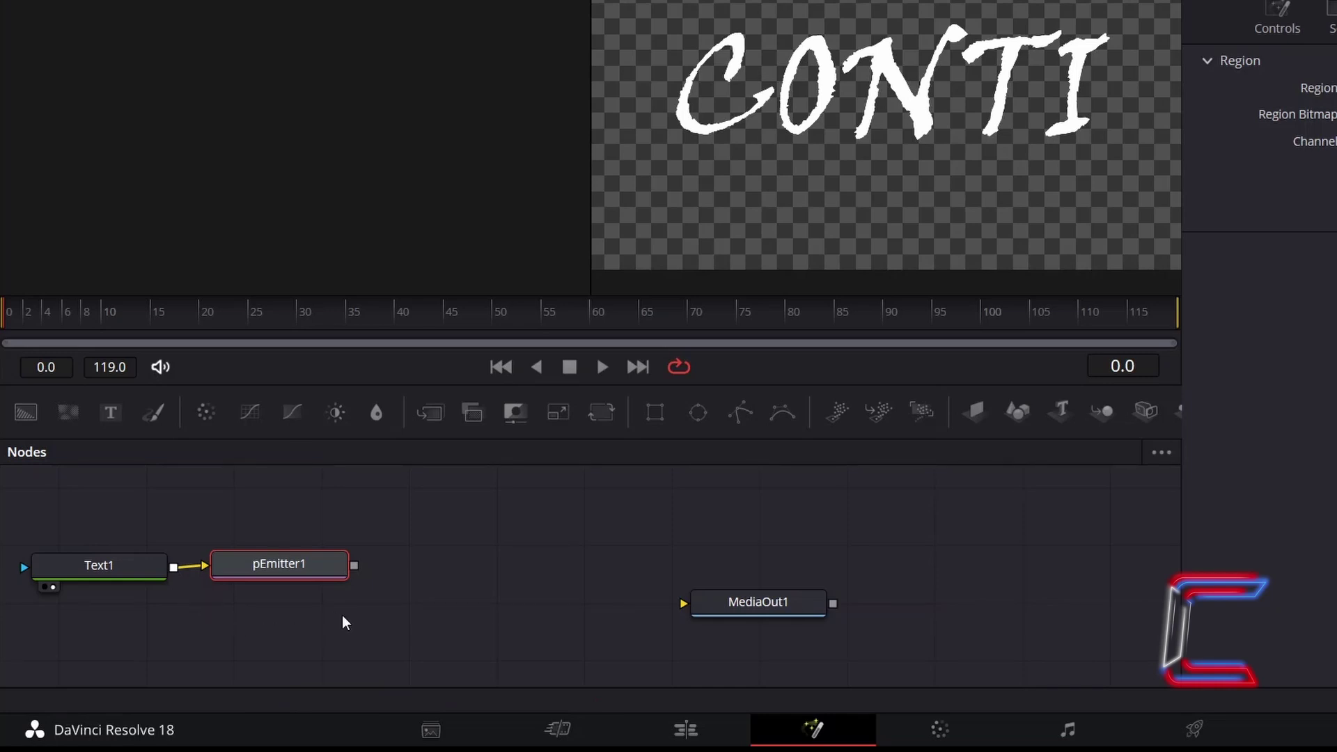
Add a pRender node after pEmitter1 and set its Output Mode to 2D
key(shift+space)
text(prender)
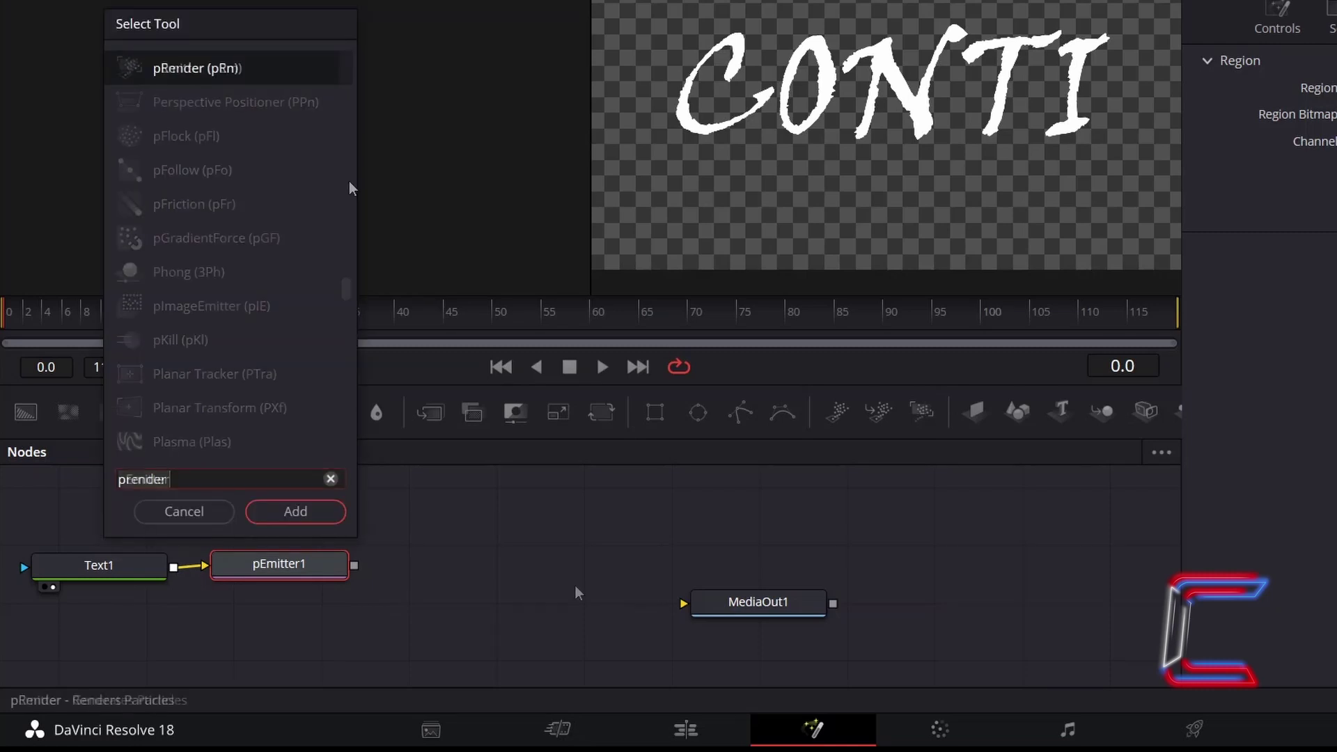
click(295, 73)
click(320, 512)
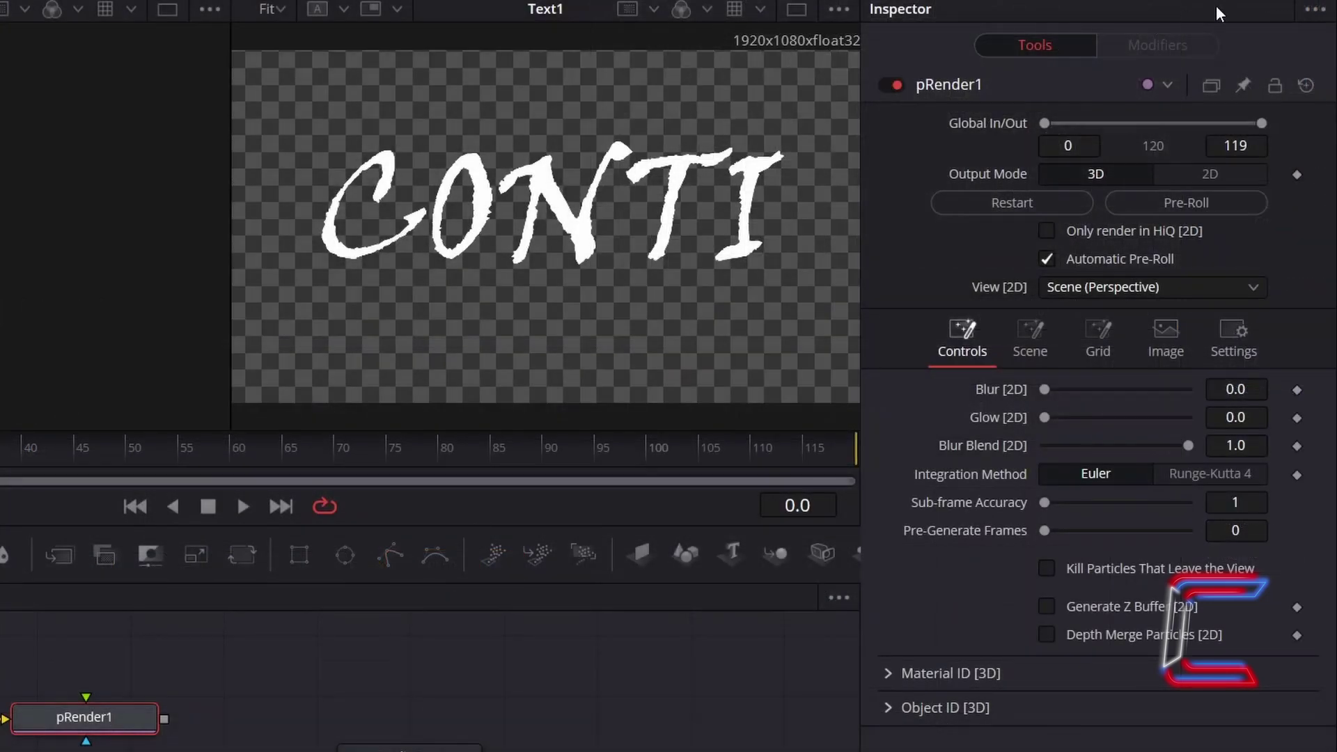
click(1233, 179)
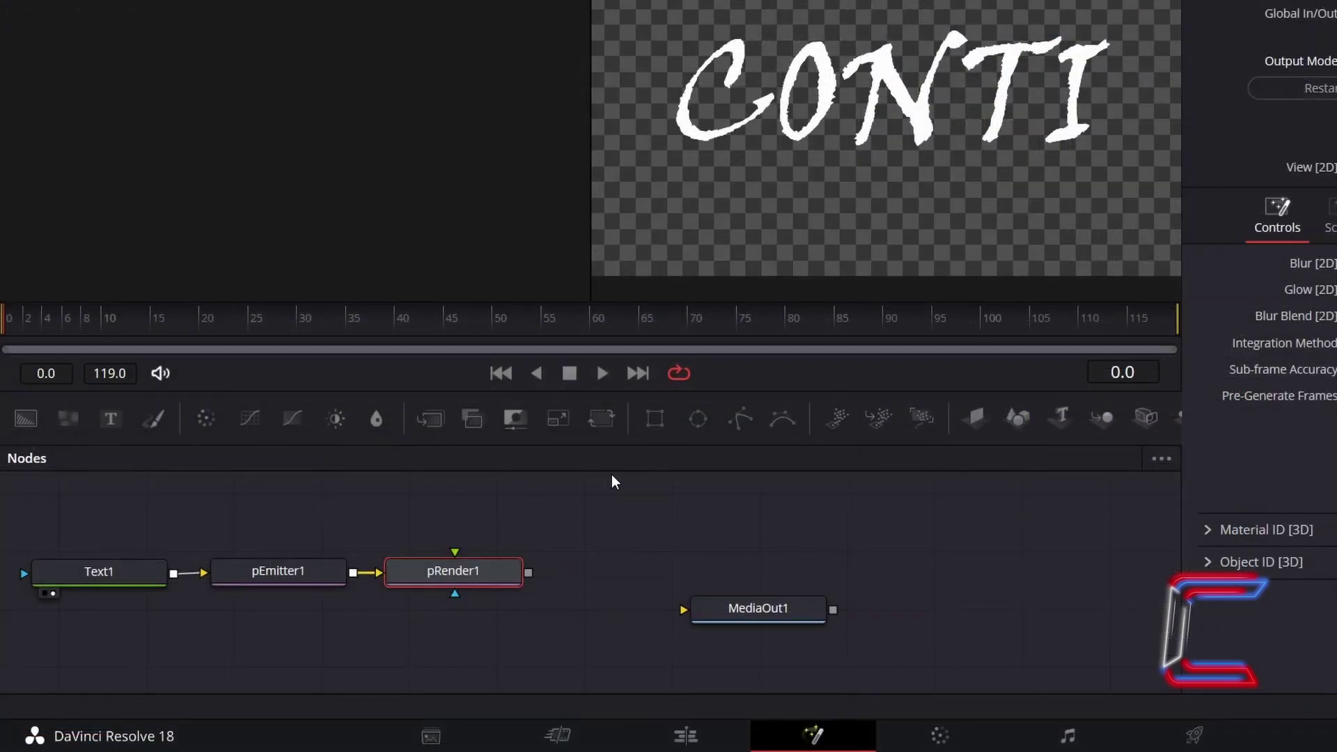
Add a separate Merge node between pRender1 and MediaOut1 and connect pRender1's output to its foreground input
click(585, 508)
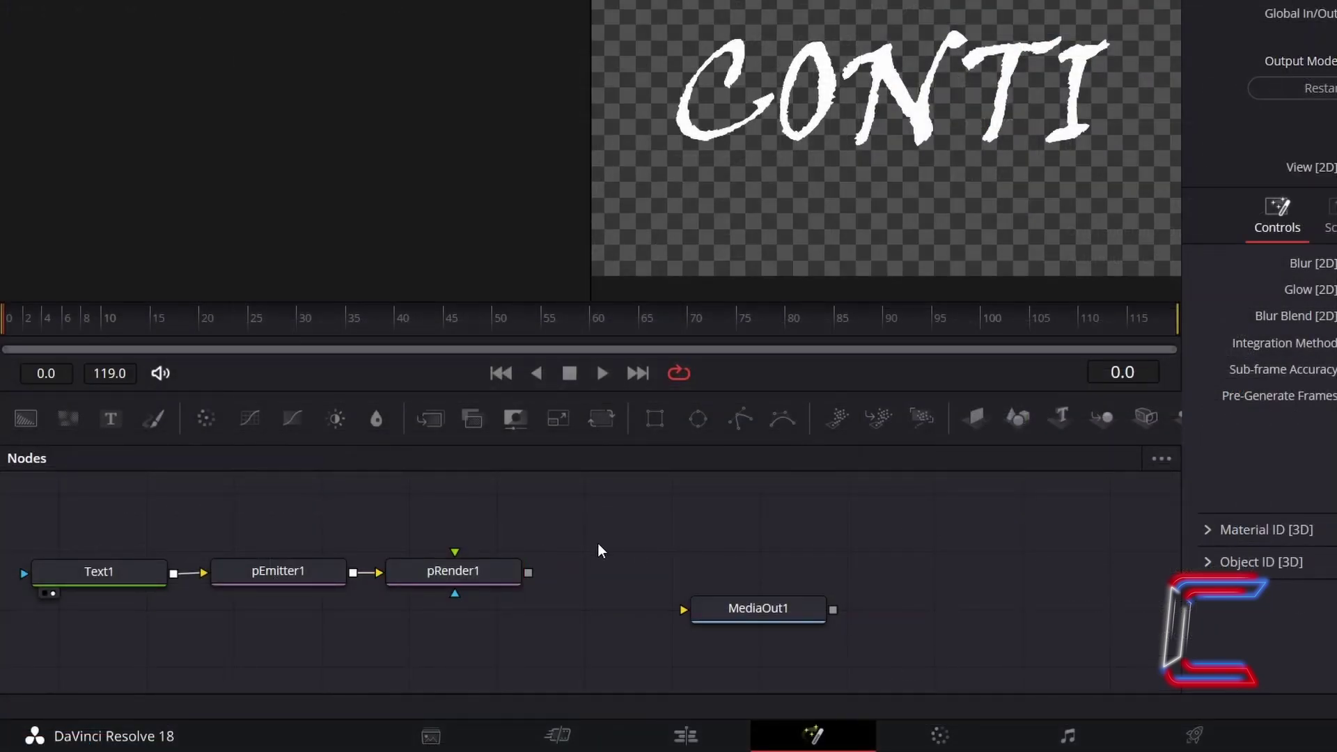
key(shift+space)
text(Merge)
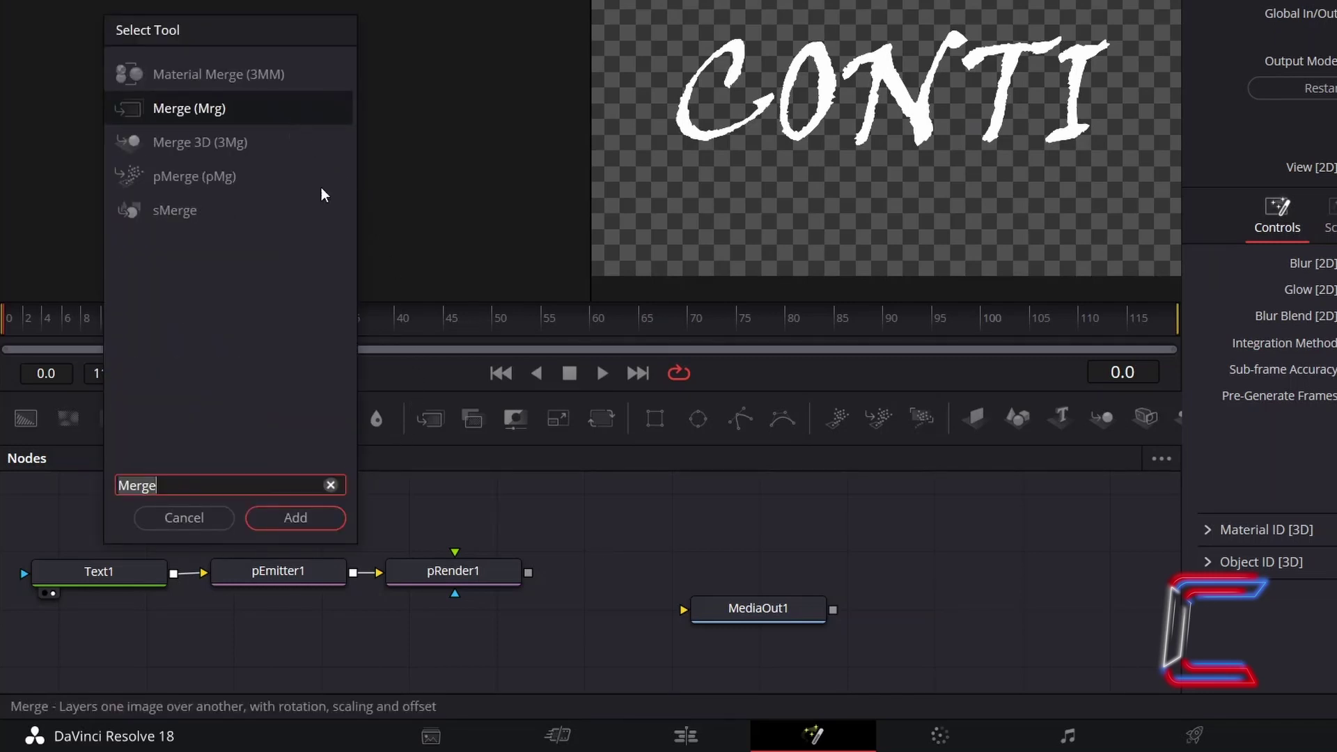
click(302, 516)
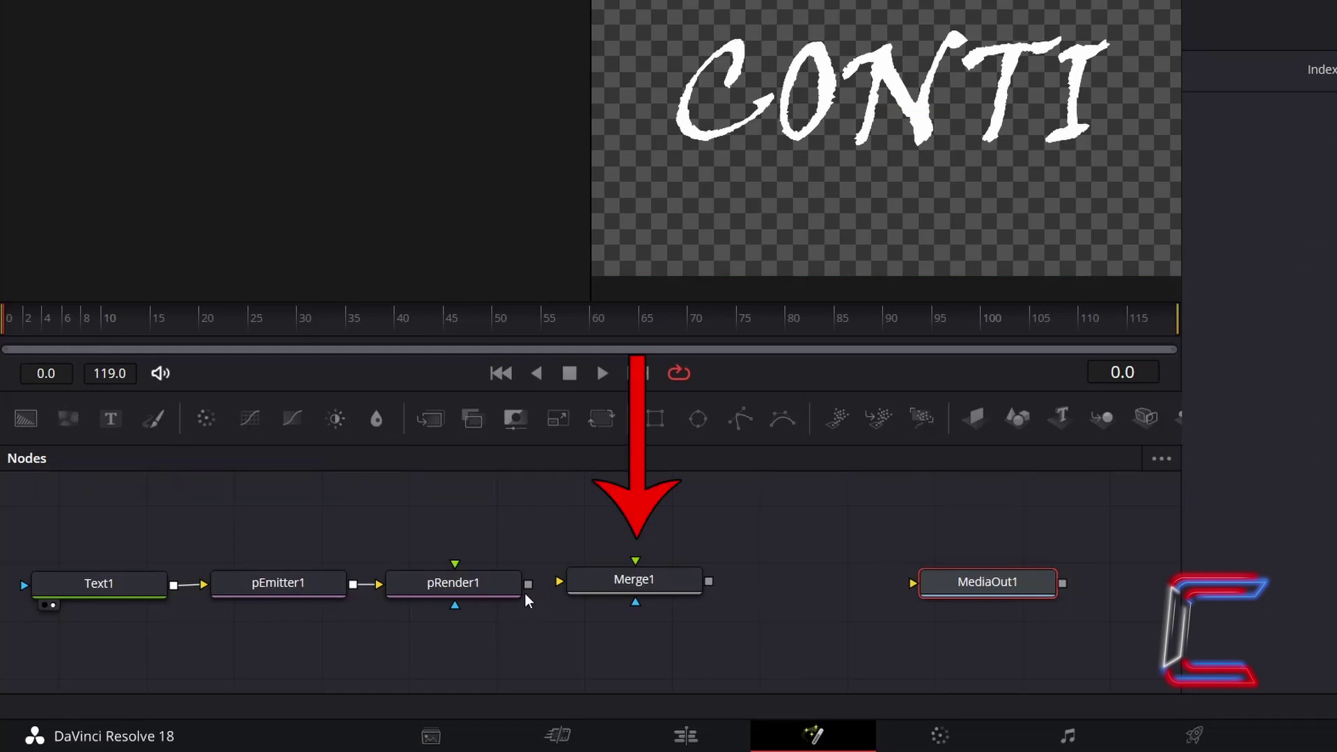
drag(527, 584, 638, 561)
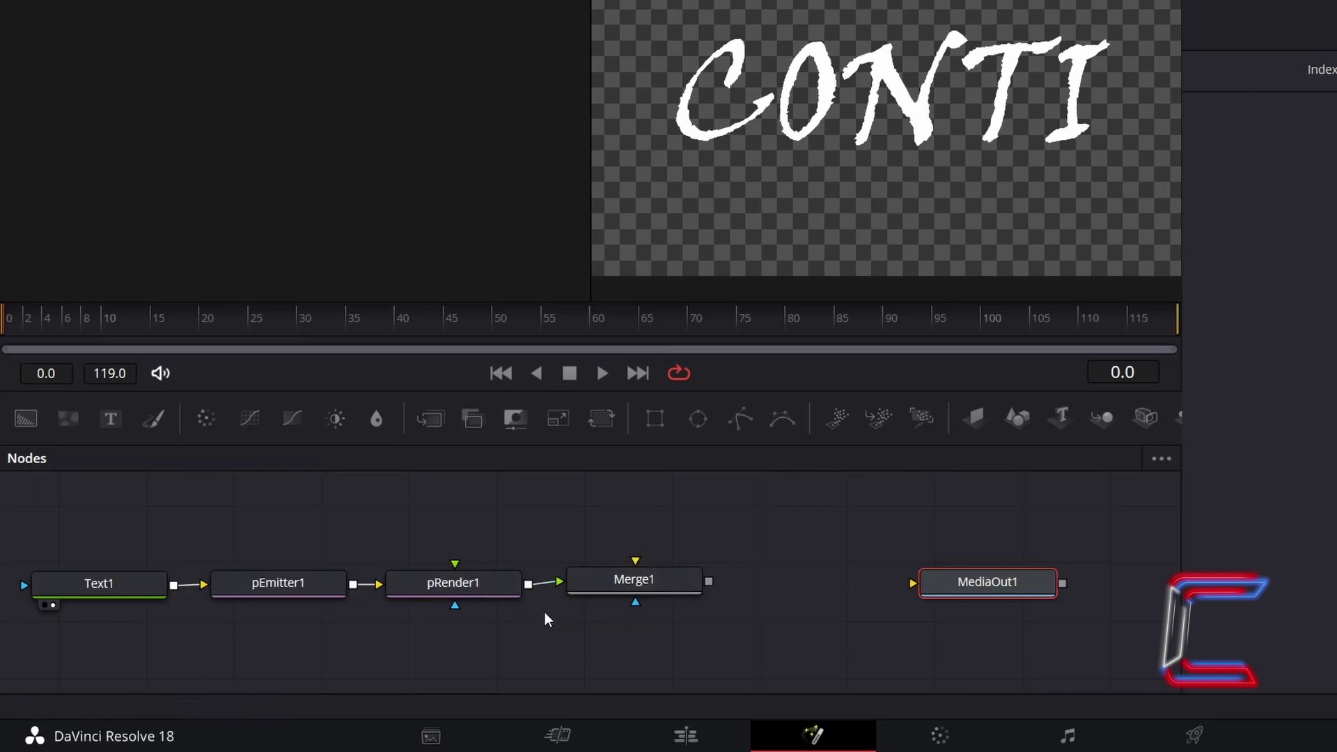
click(634, 580)
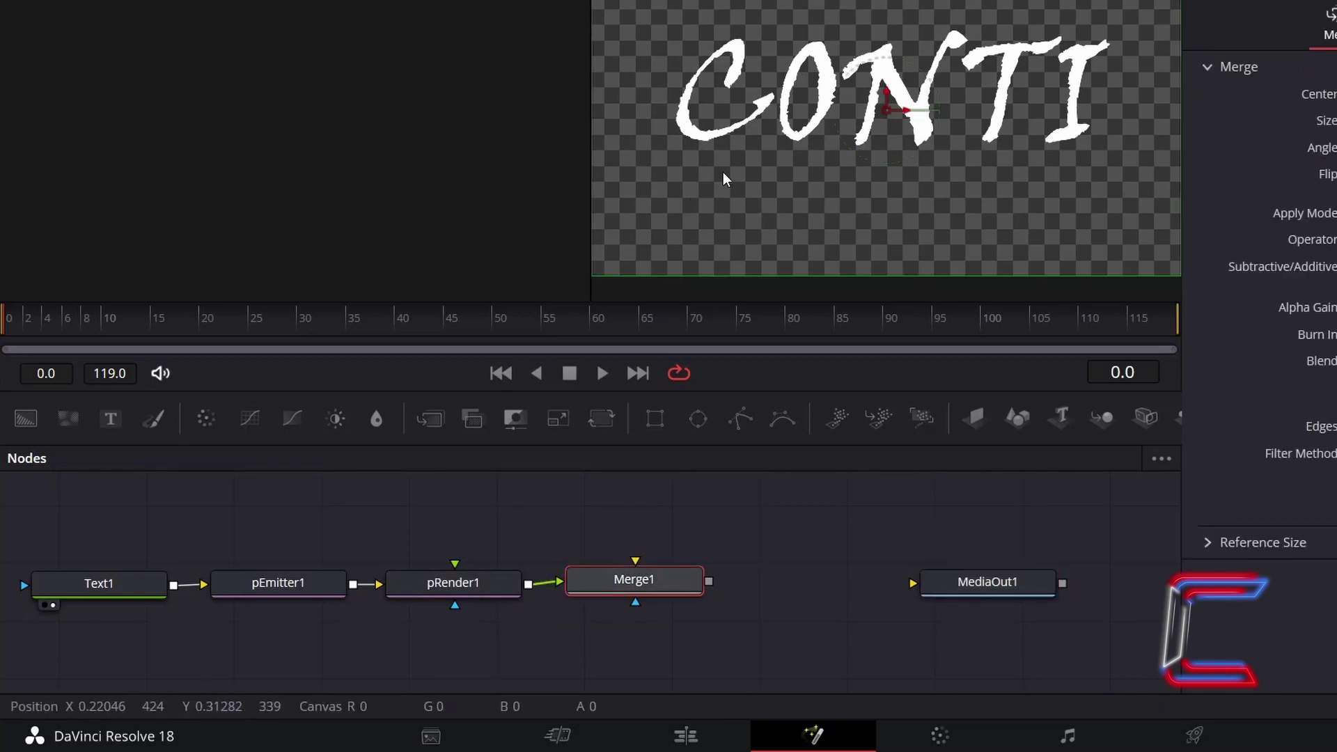
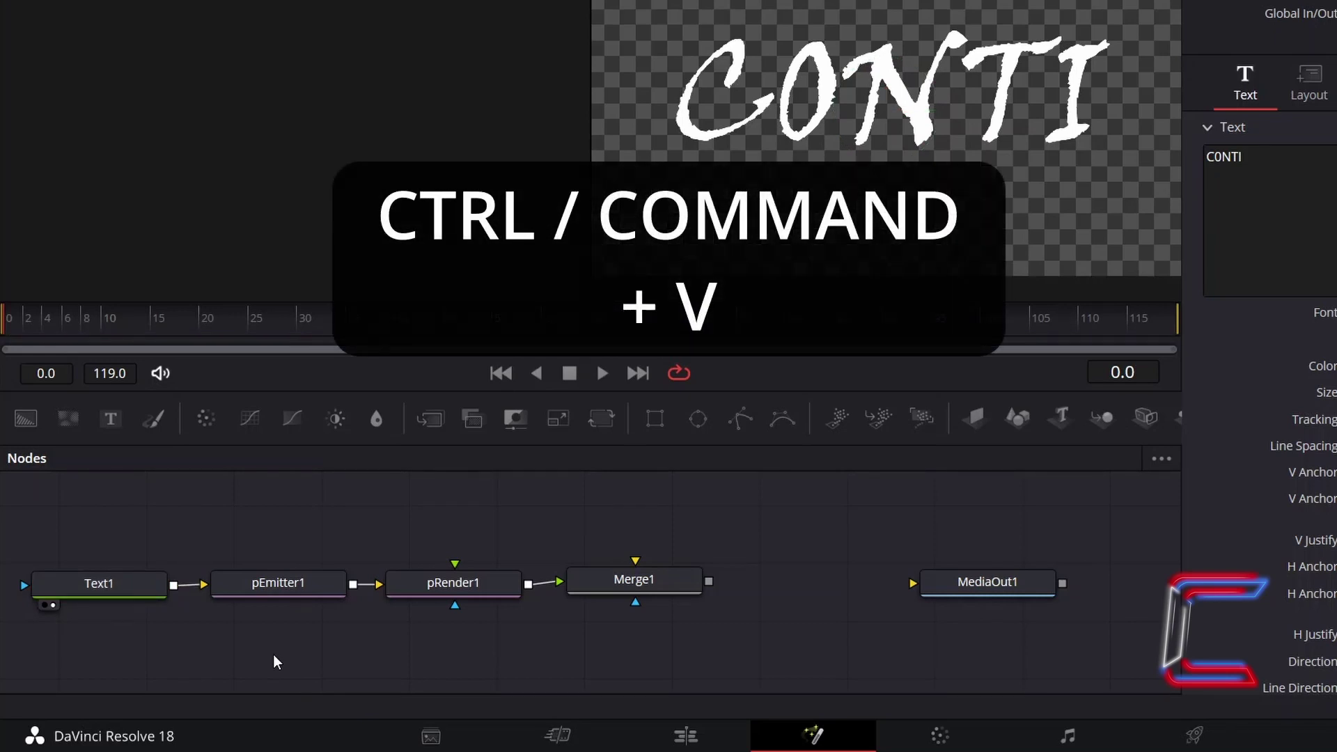
Paste a copy of Text1 beneath the original node and set the copy's layout Center Y to 0.502
key(ctrl+v)
drag(220, 625, 48, 619)
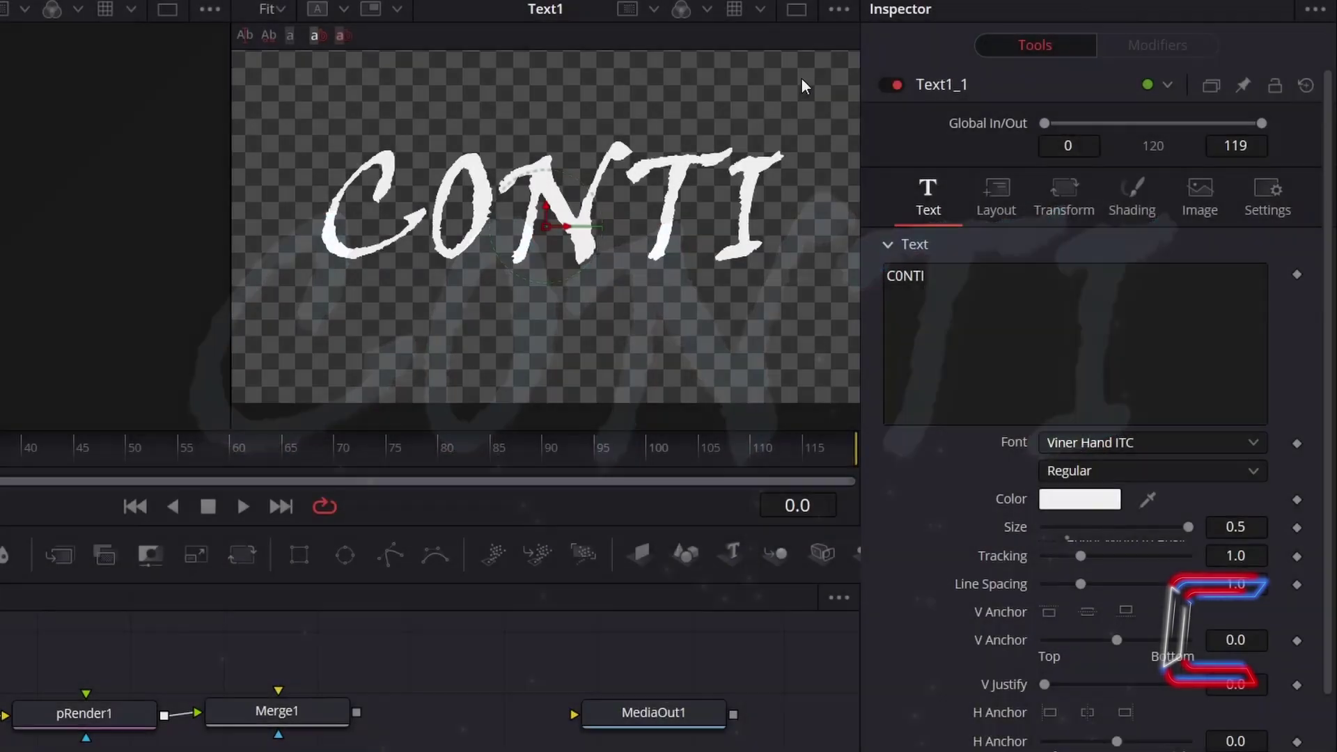
click(1015, 176)
click(1261, 304)
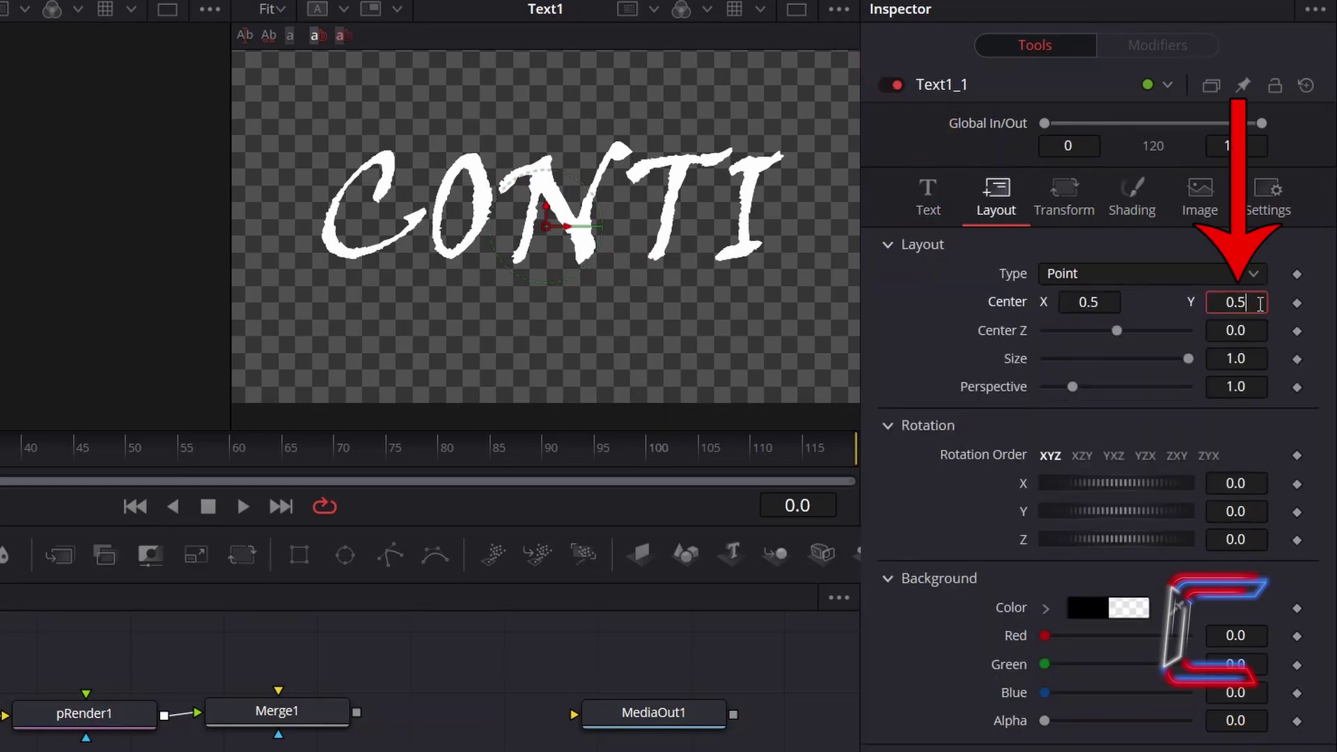
text(02)
key(Tab)
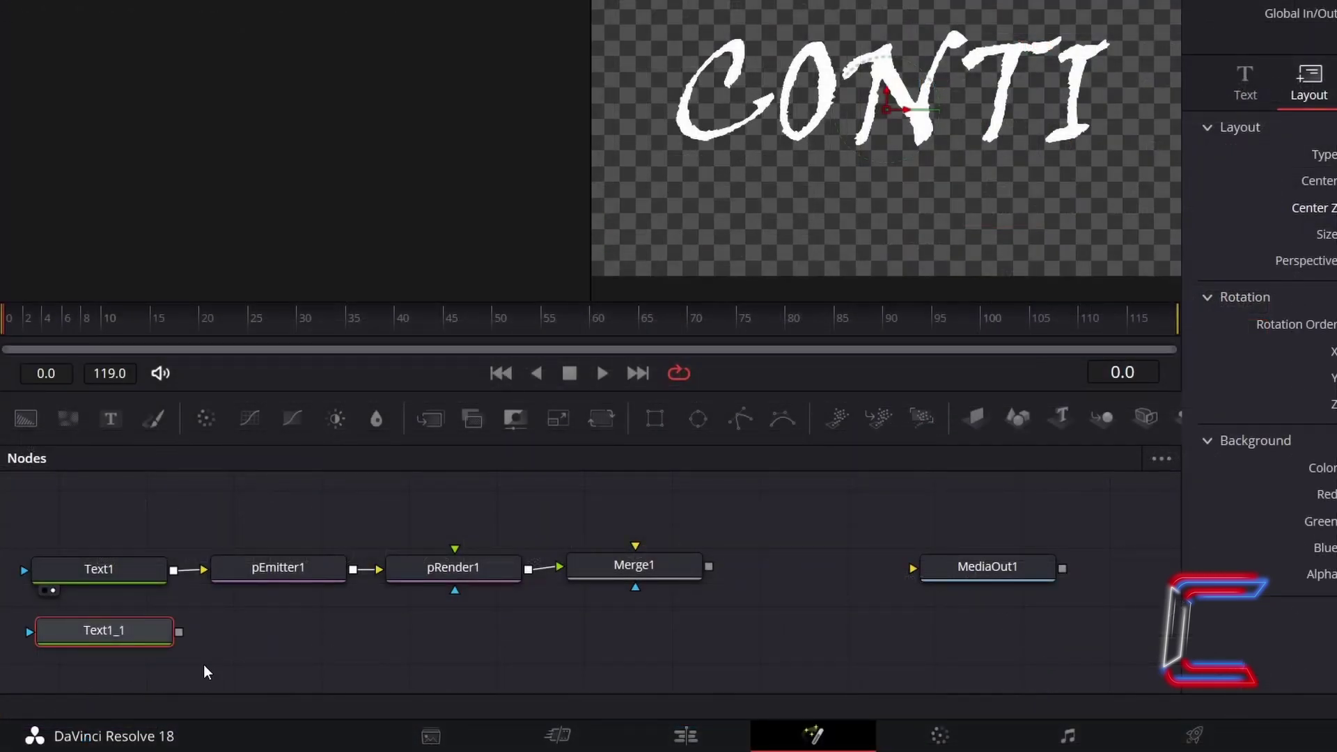
Add a Blur node after Text1_1, set its Blur Size to 2.4 and show it in the viewer
key(shift+space)
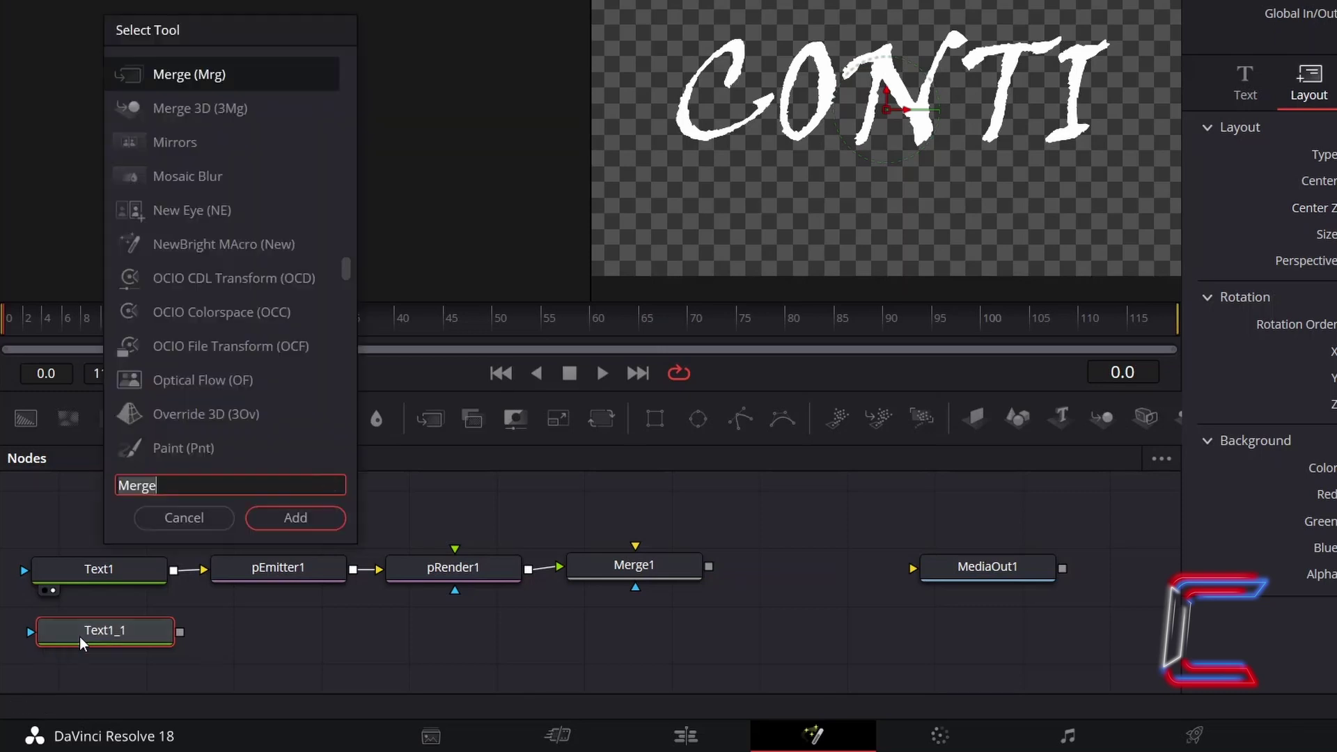
text(Blur)
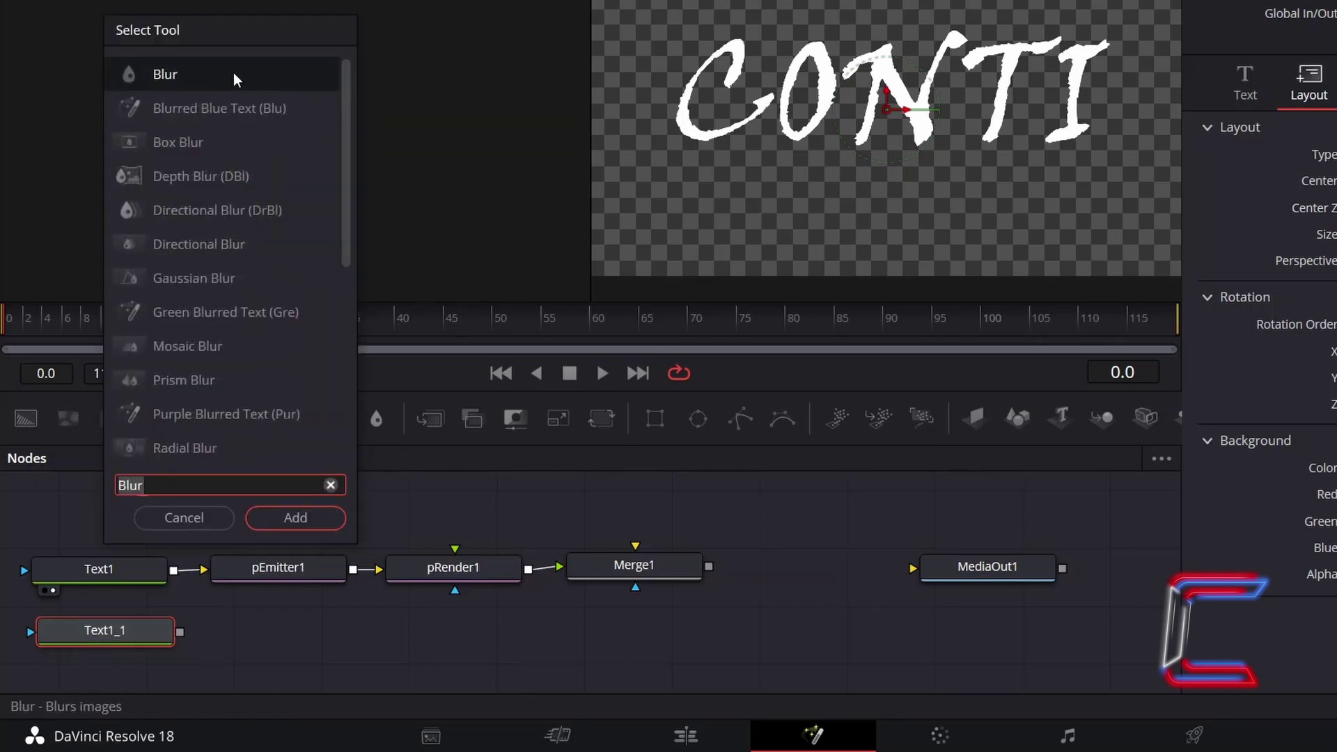
click(307, 517)
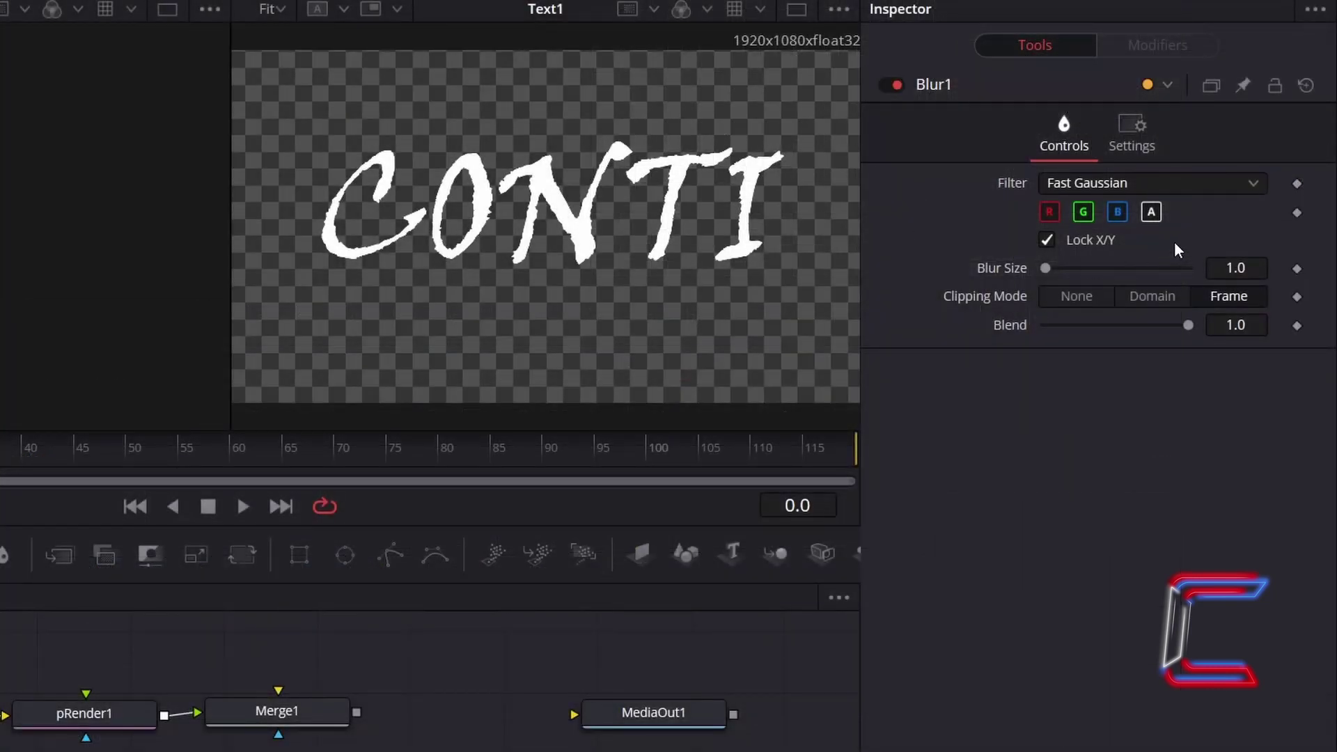
click(1257, 265)
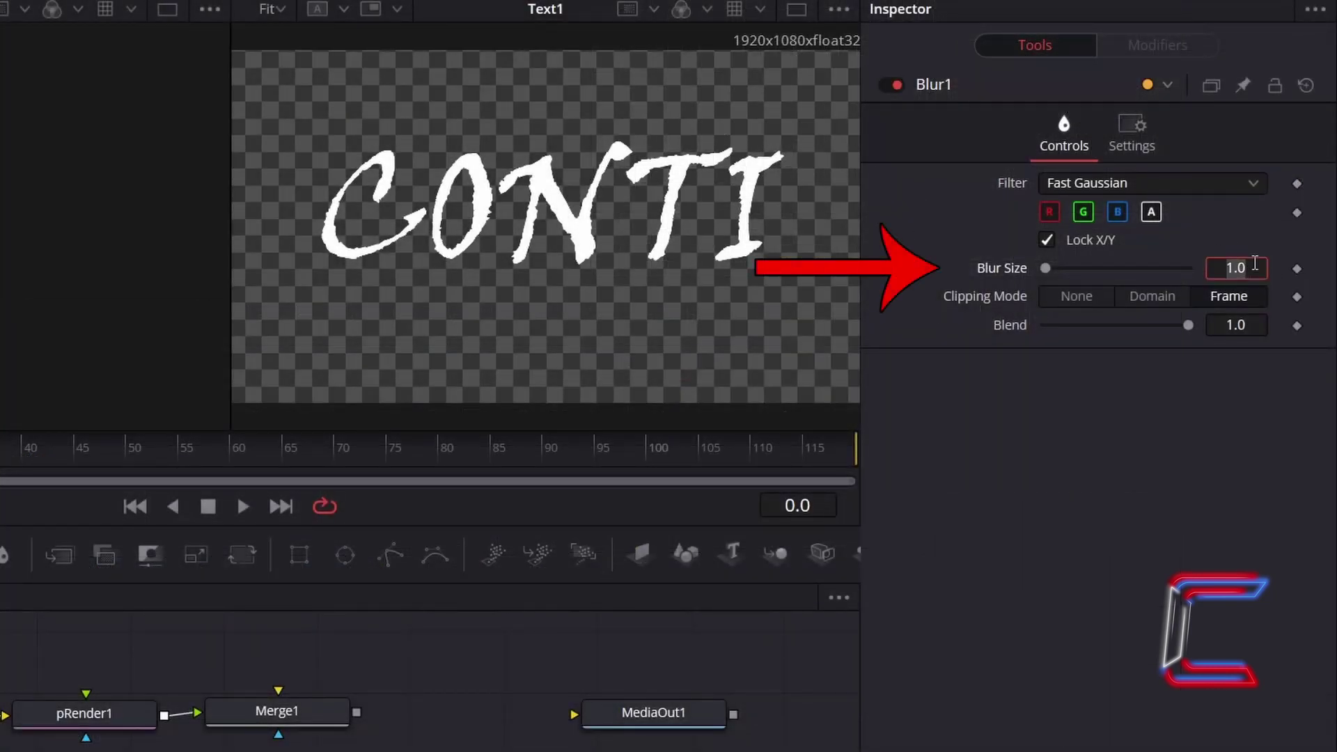
text(2.4)
key(Return)
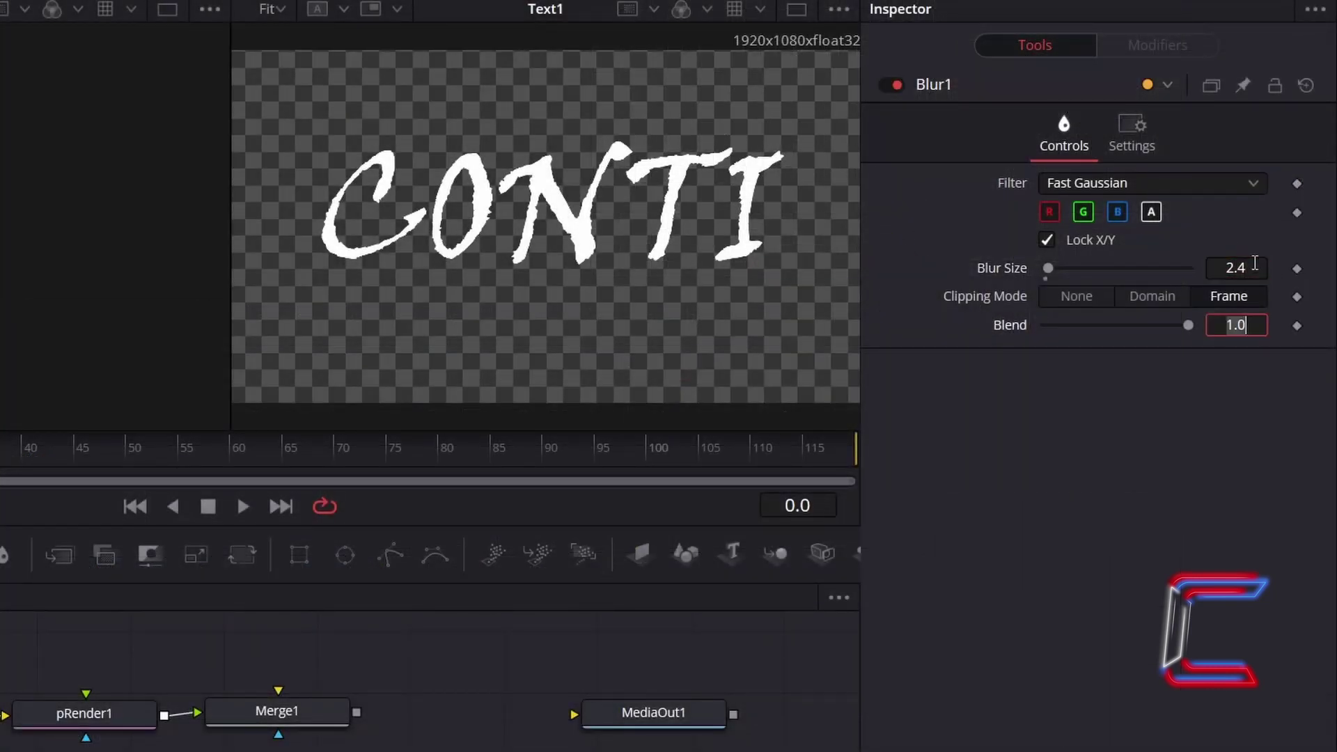
key(1)
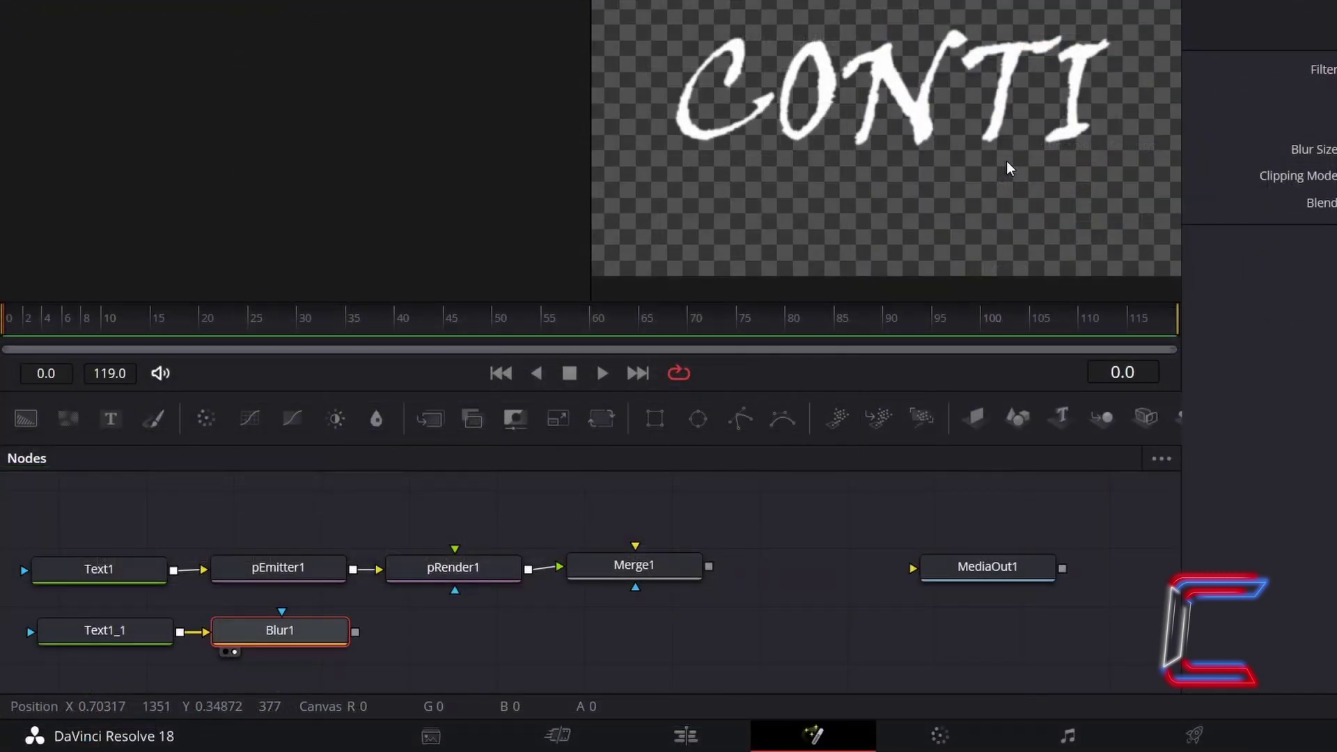
Add a Sharpen node after Blur1 with an Amount of 7.1 and connect its output to Merge1's background input
key(shift+space)
text(Sharpen)
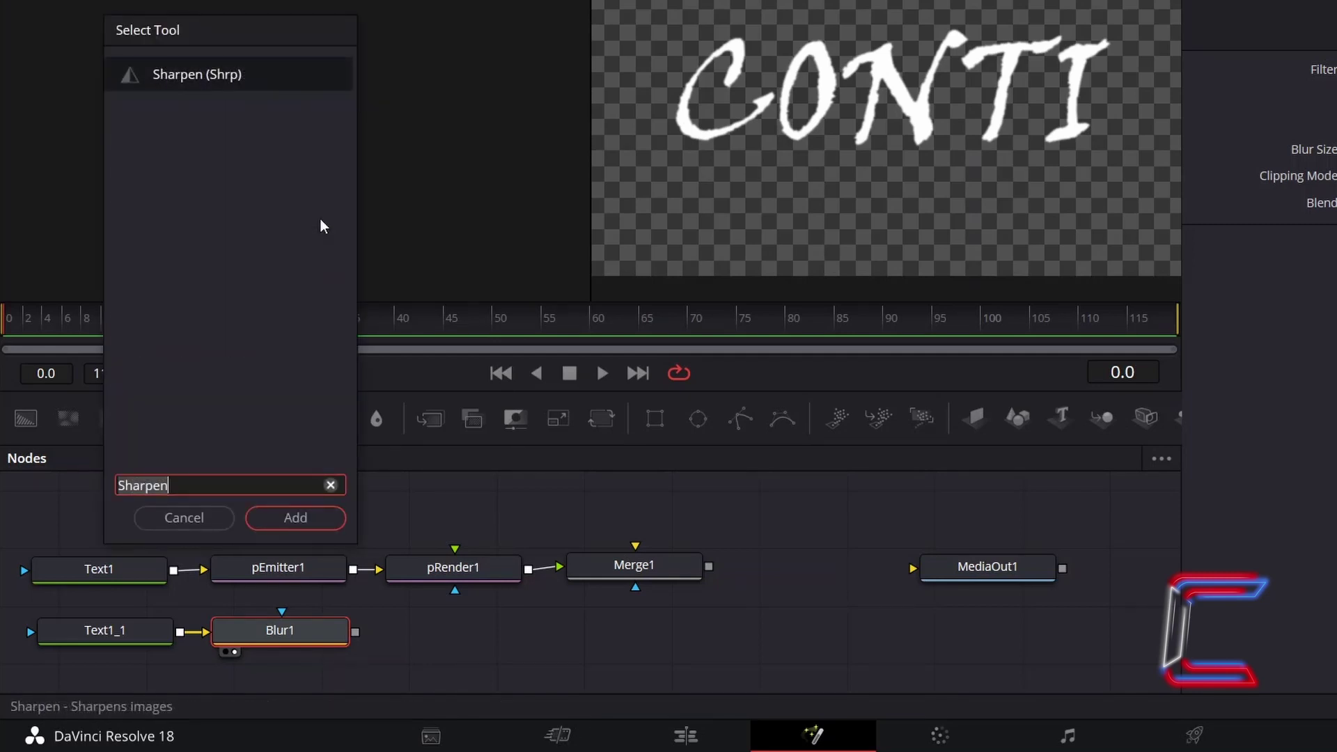
click(312, 525)
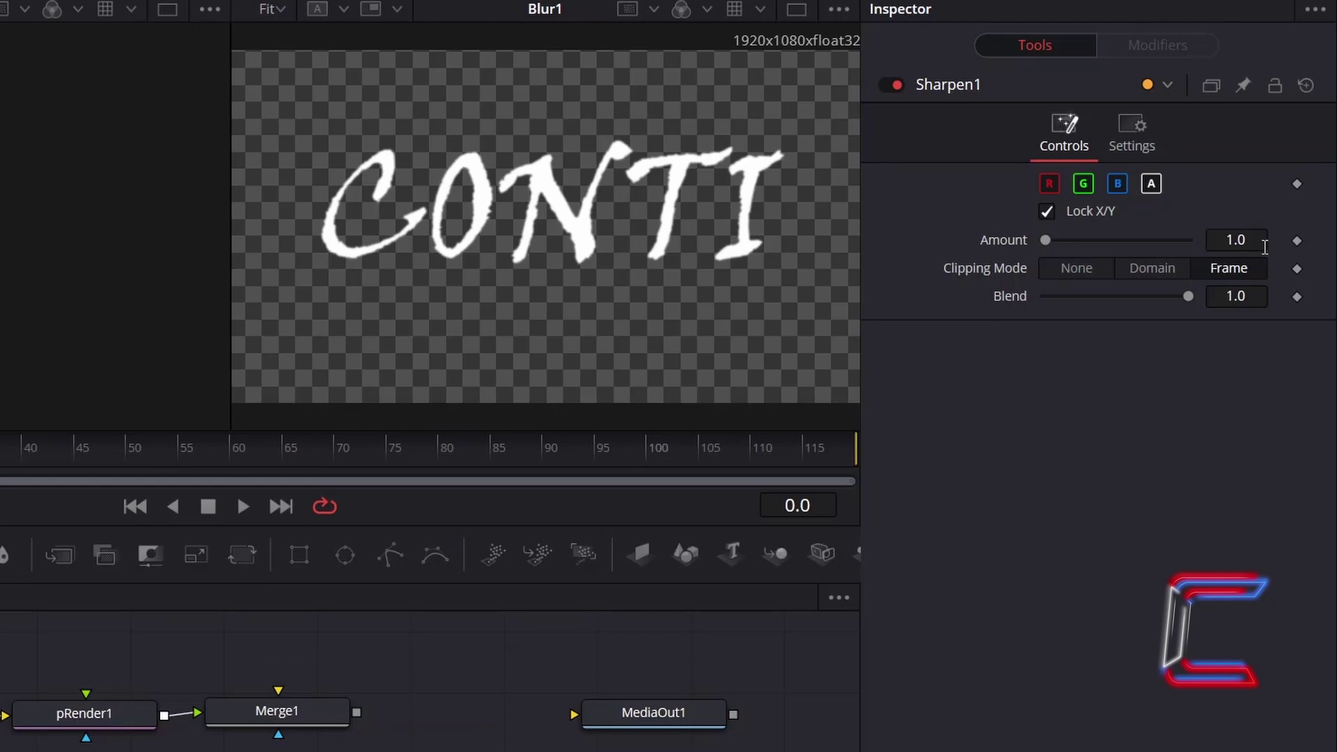
click(1264, 246)
text(7.)
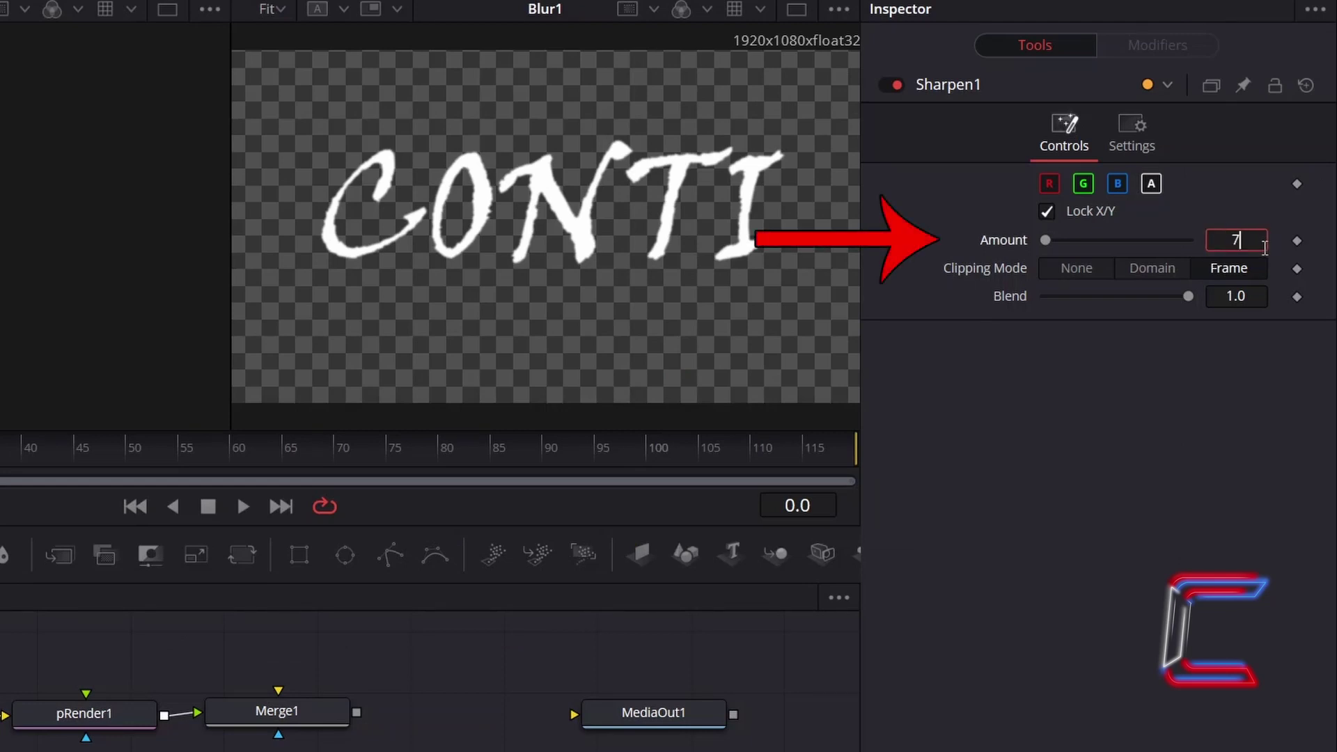
text(1)
key(Tab)
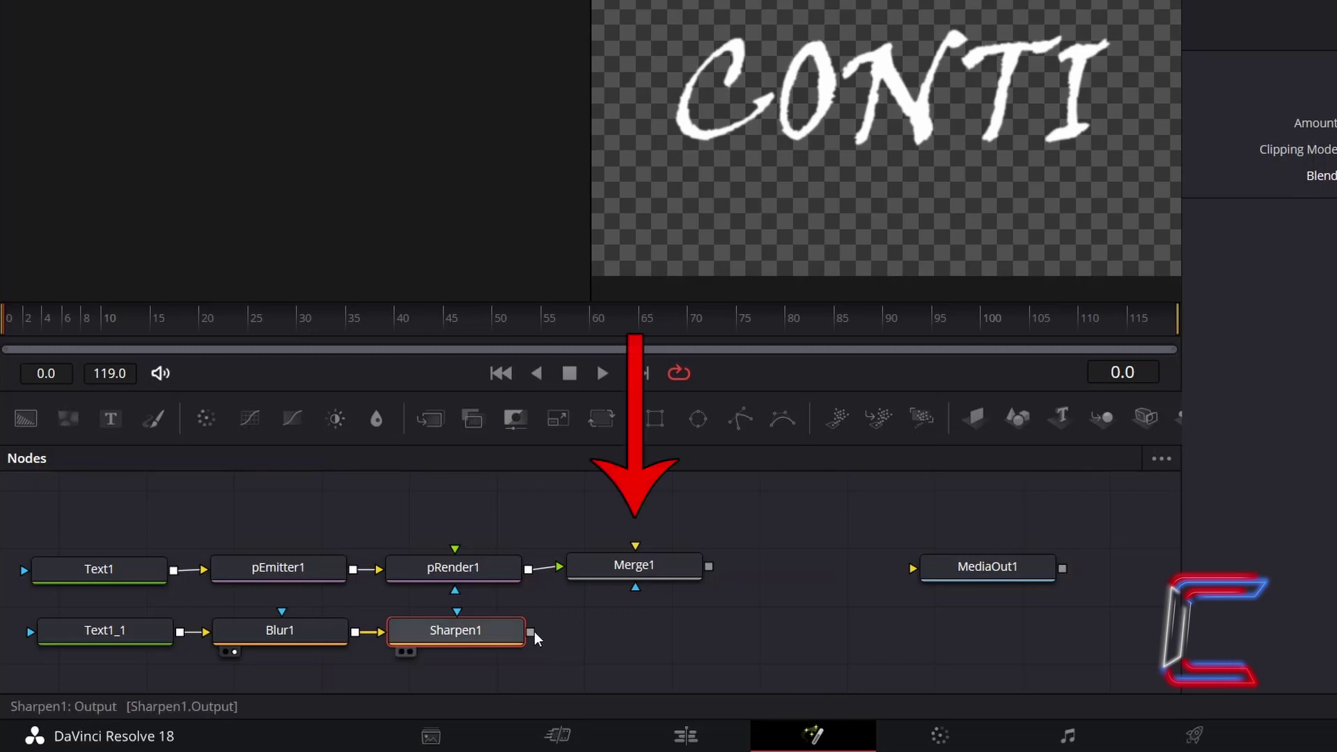
drag(529, 632, 635, 545)
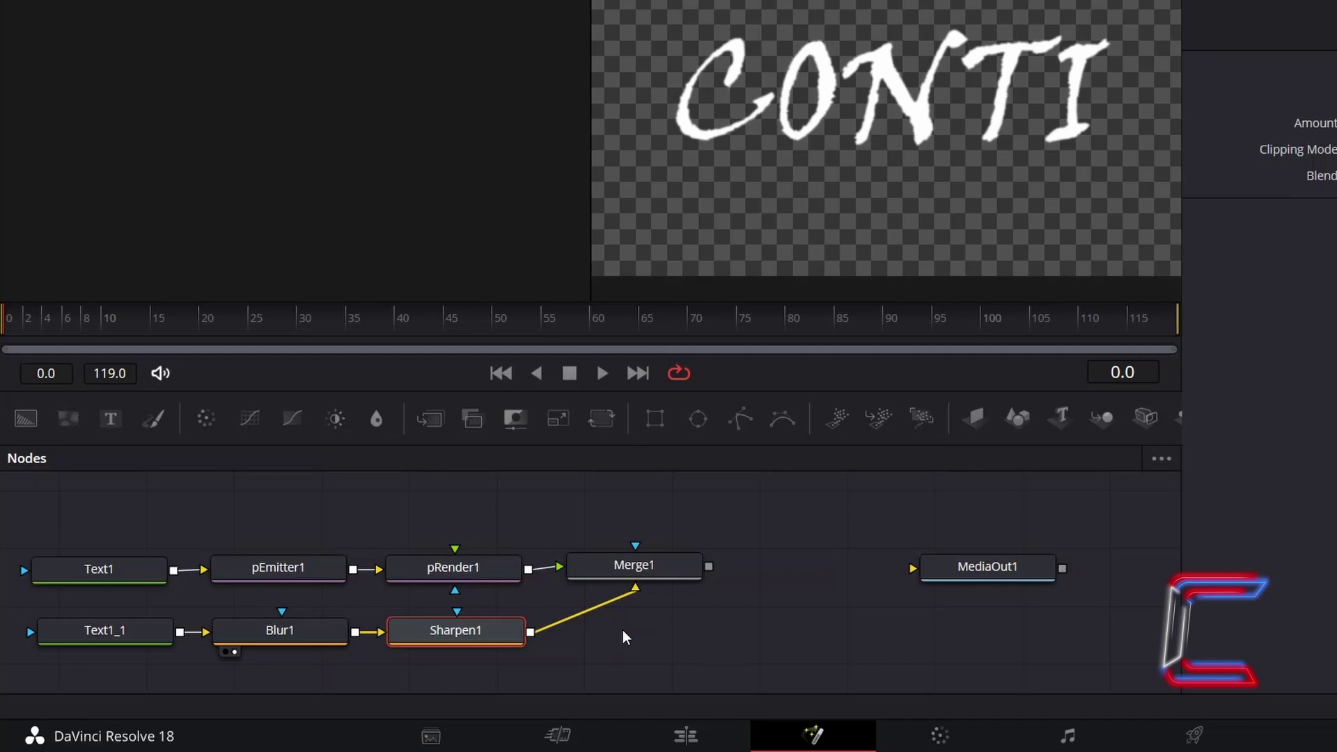
Add a Soft Glow node after Merge1 and set its Threshold to 0.5
click(672, 570)
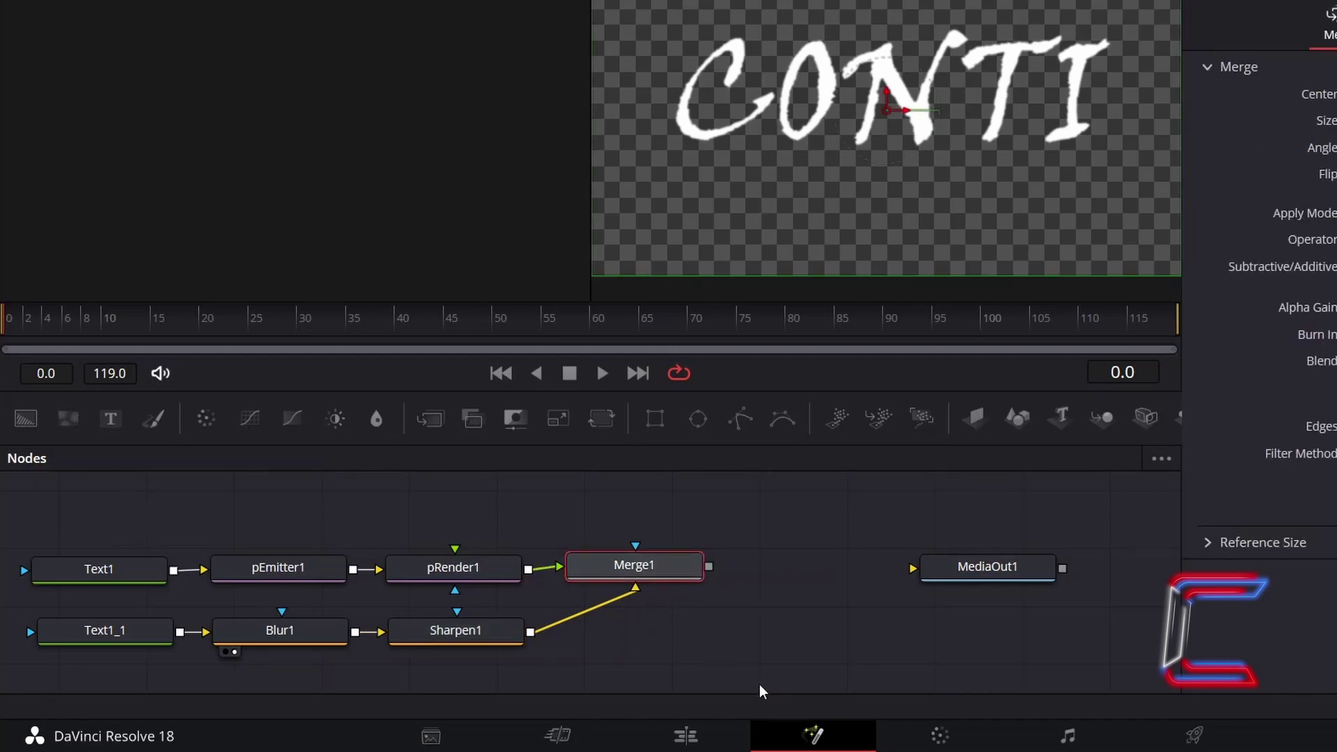
key(shift+space)
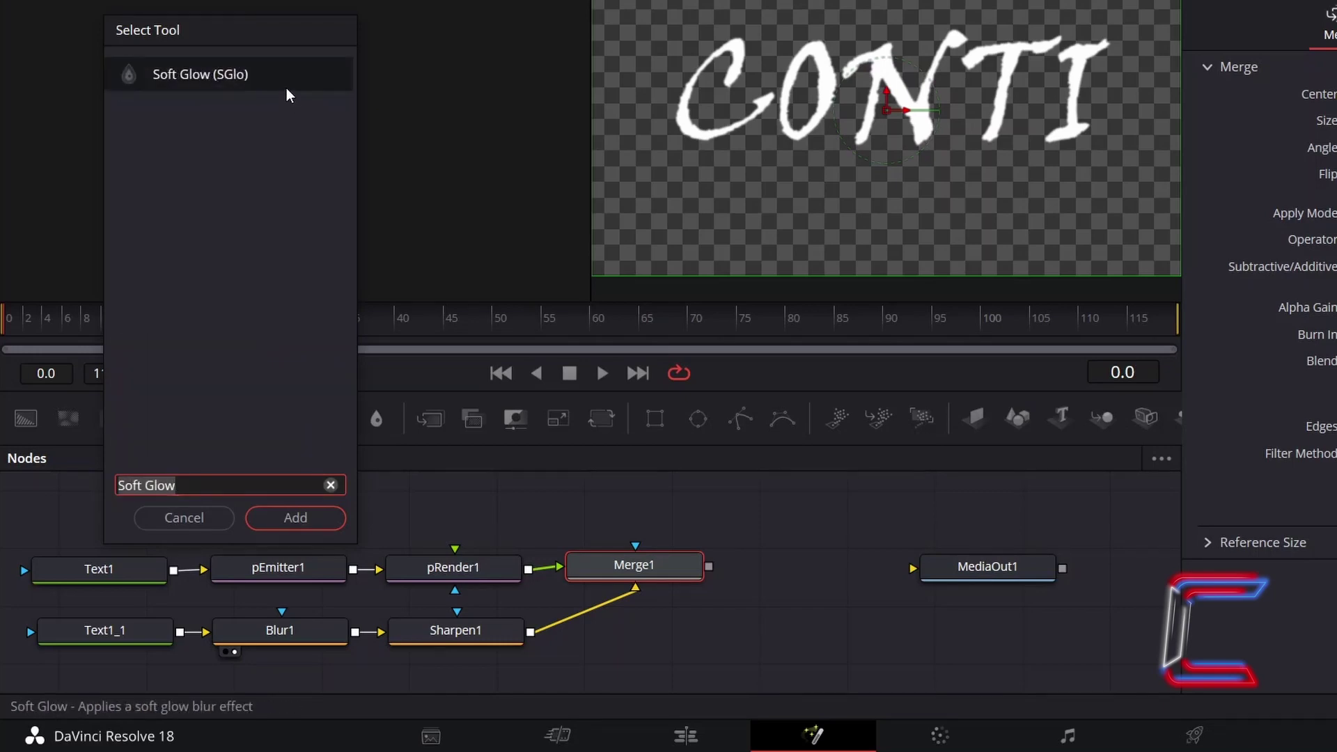
click(311, 522)
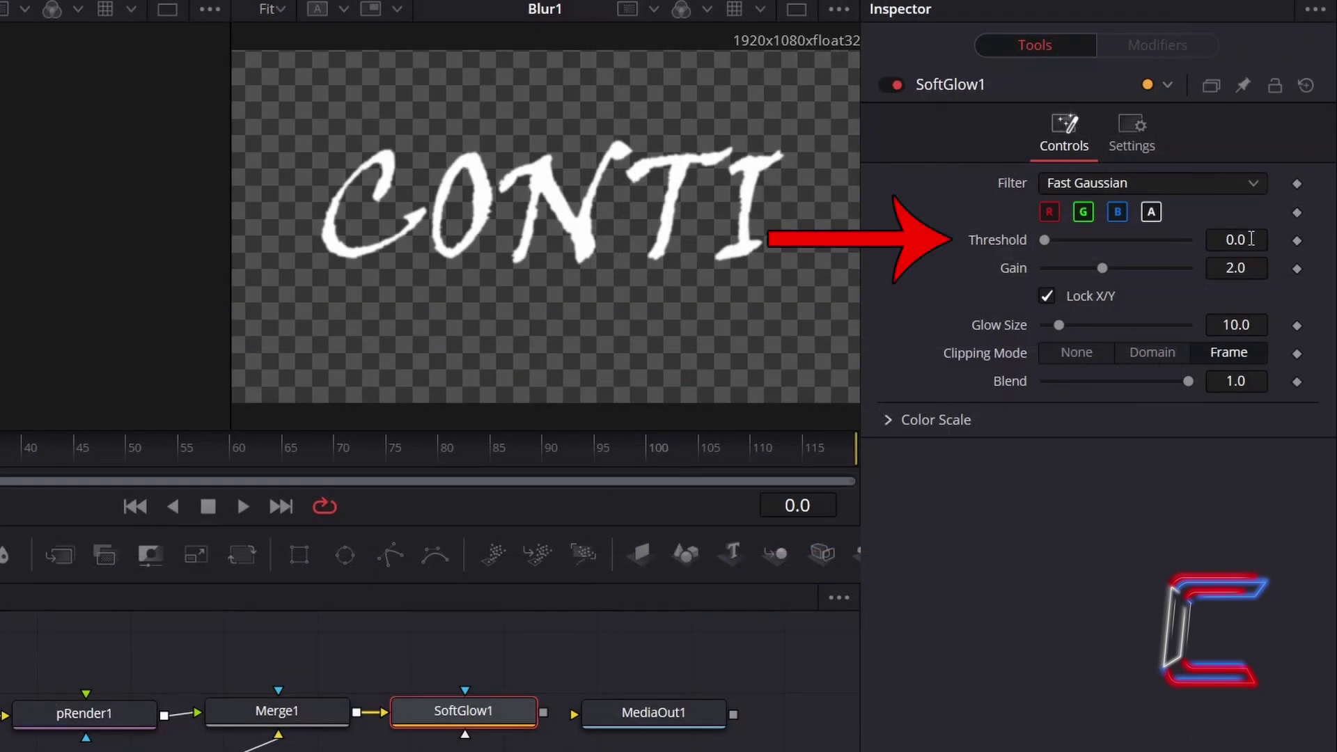
key(BackSpace)
text(5)
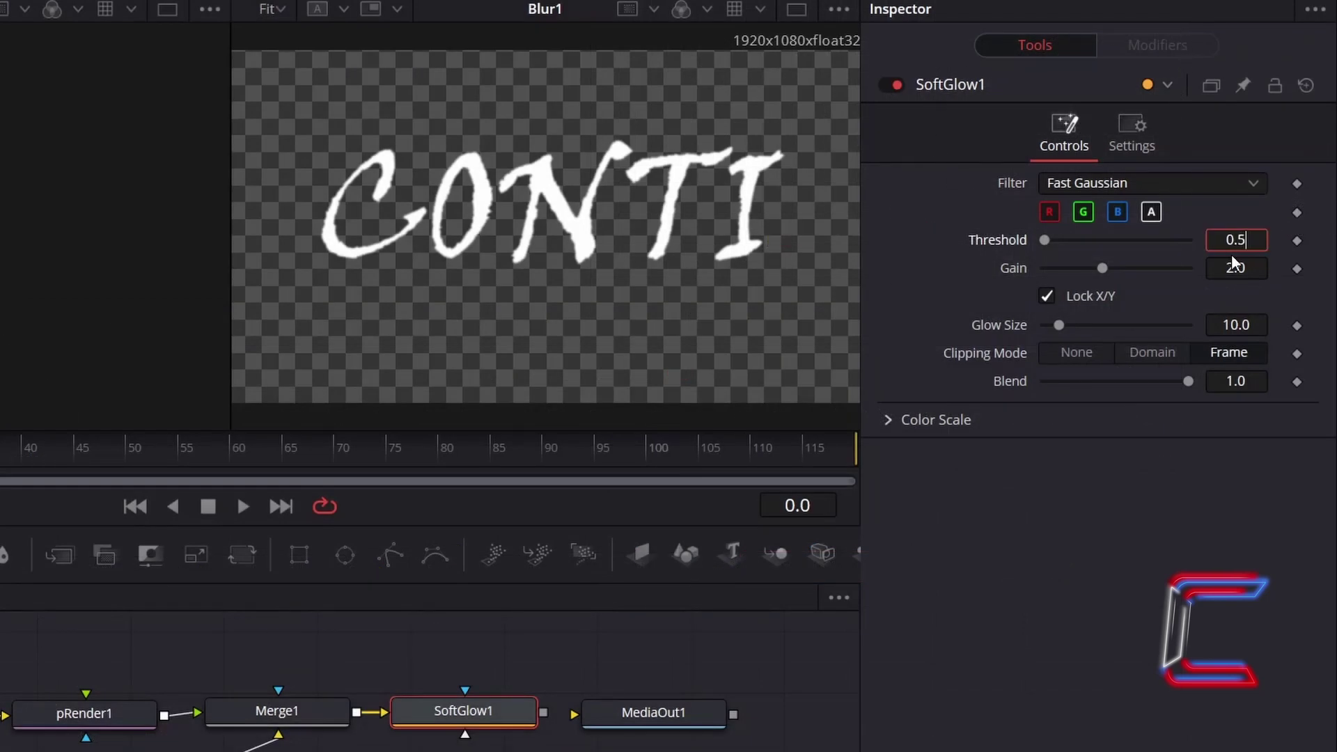
Set the Gain of SoftGlow1 to 1
key(Tab)
text(1)
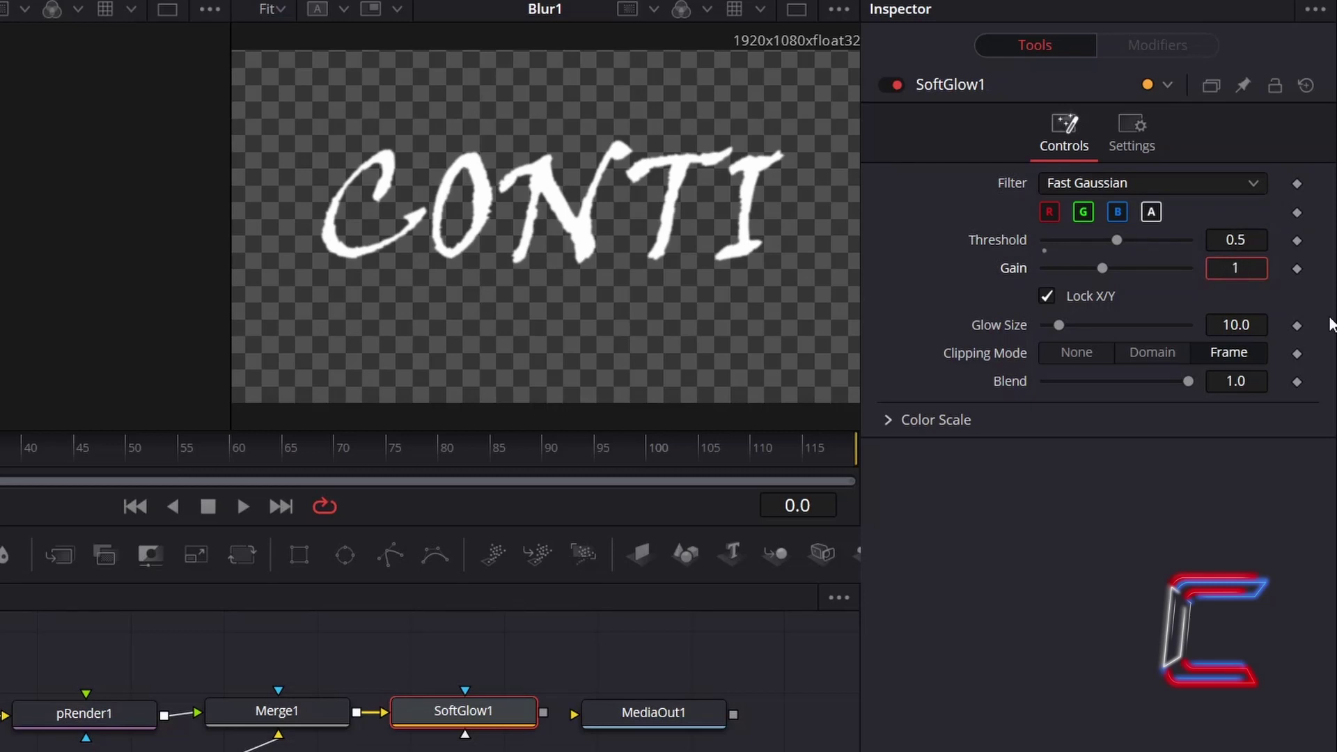
key(Tab)
key(Return)
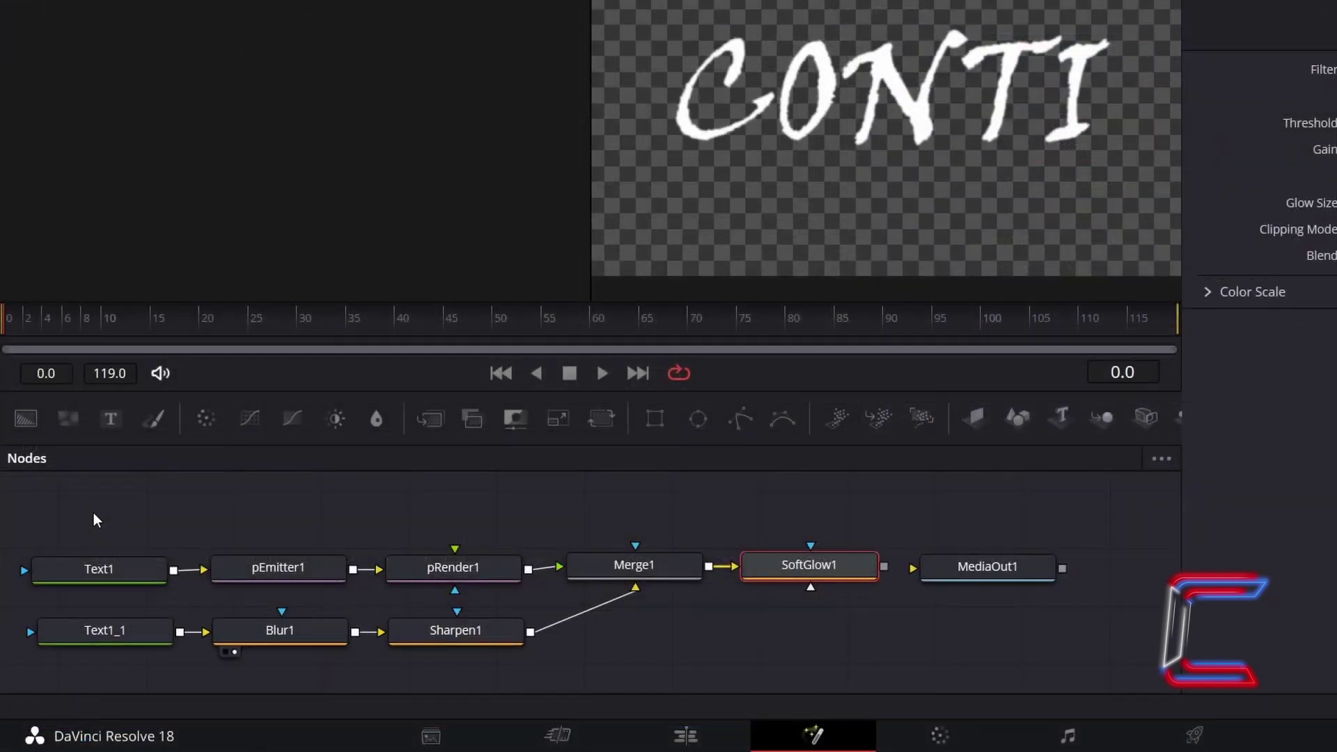
Group every node except MediaOut1 and rename the group TEXT
drag(93, 513, 828, 658)
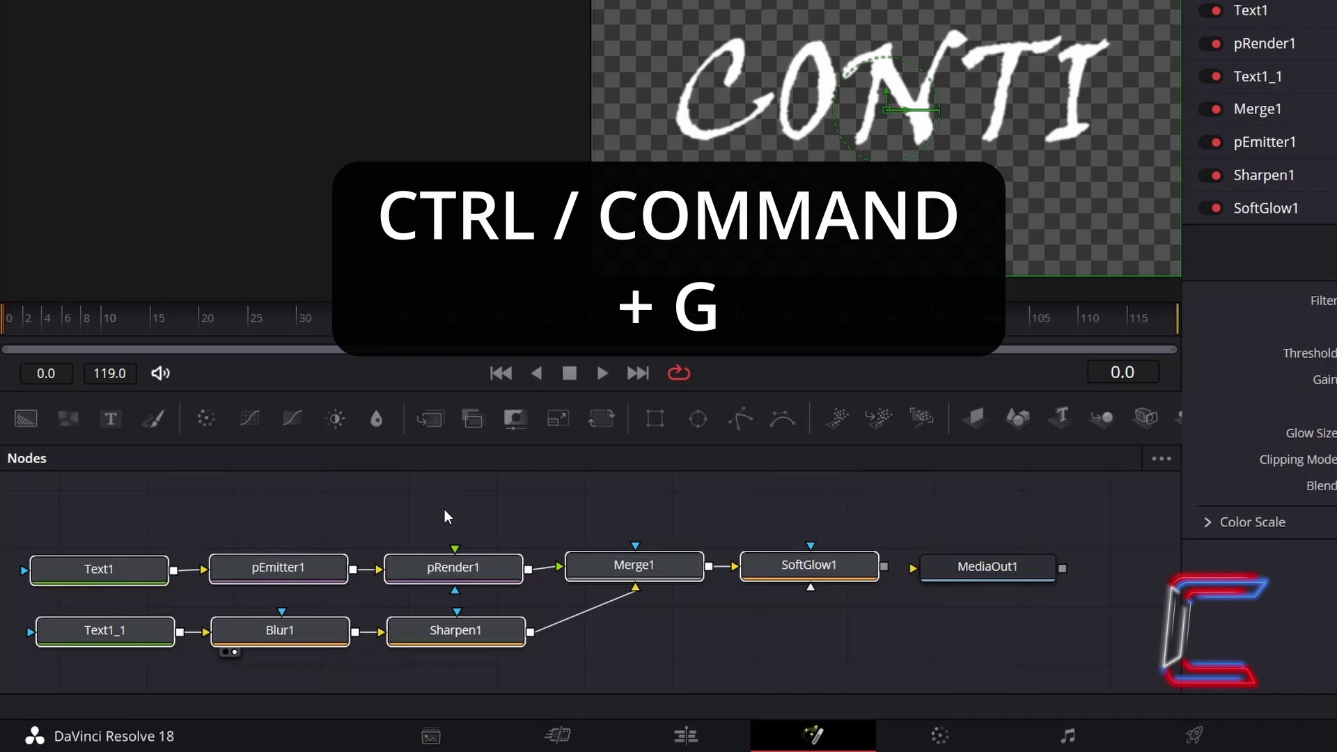
key(ctrl+g)
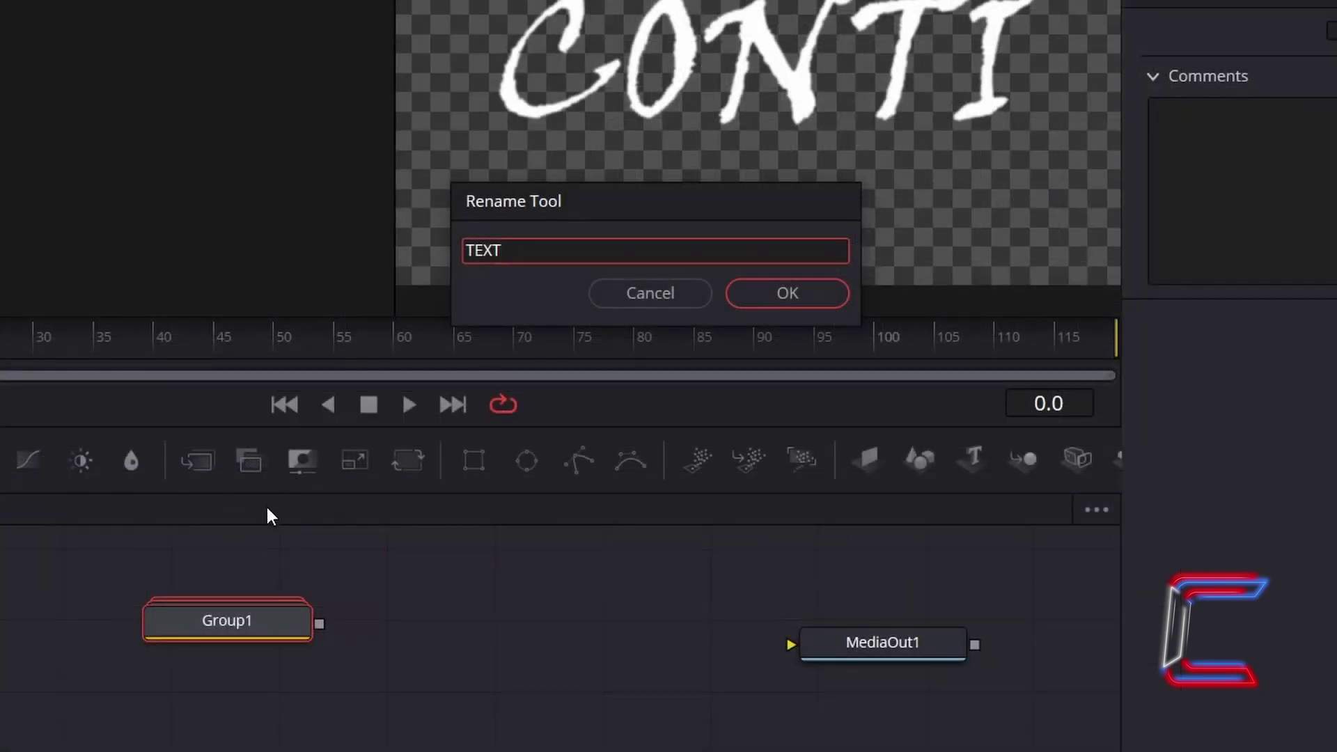
click(827, 300)
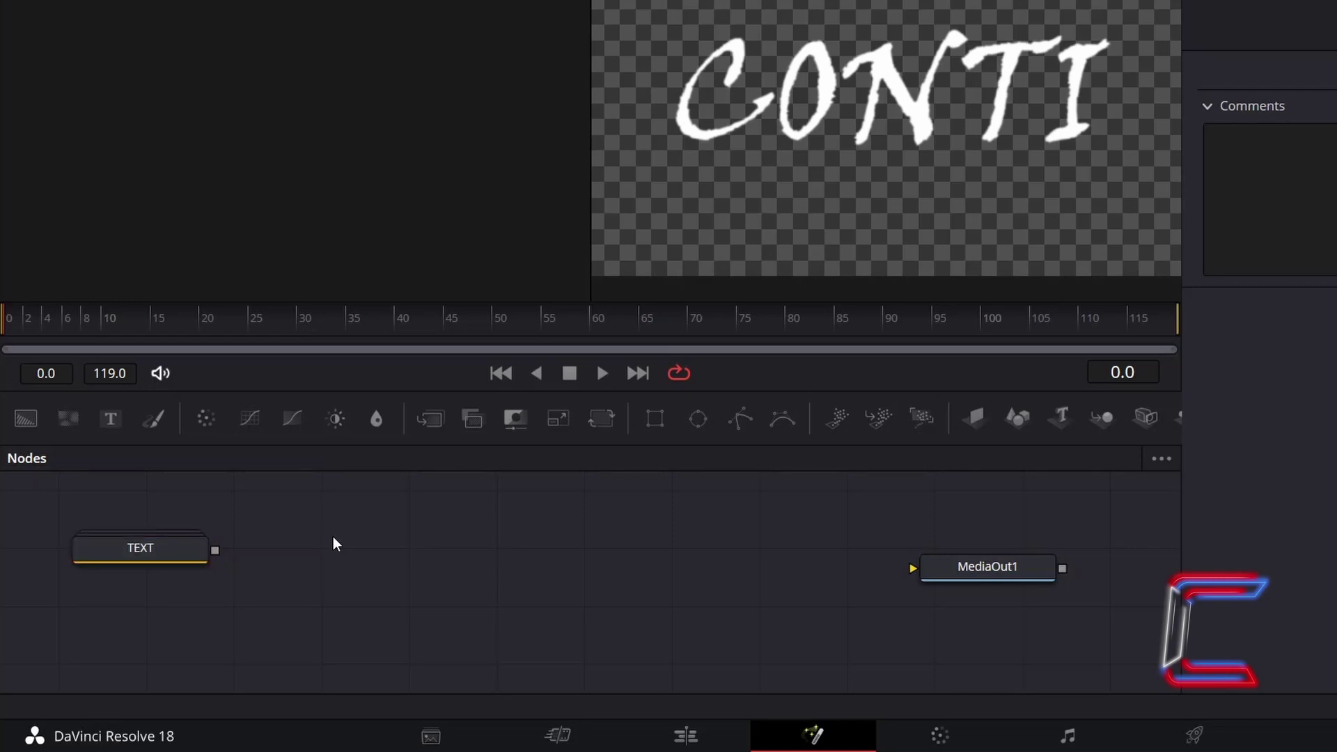
Add a Merge node after the TEXT group and connect the group's output to the merge's foreground input
key(shift+space)
text(Merge)
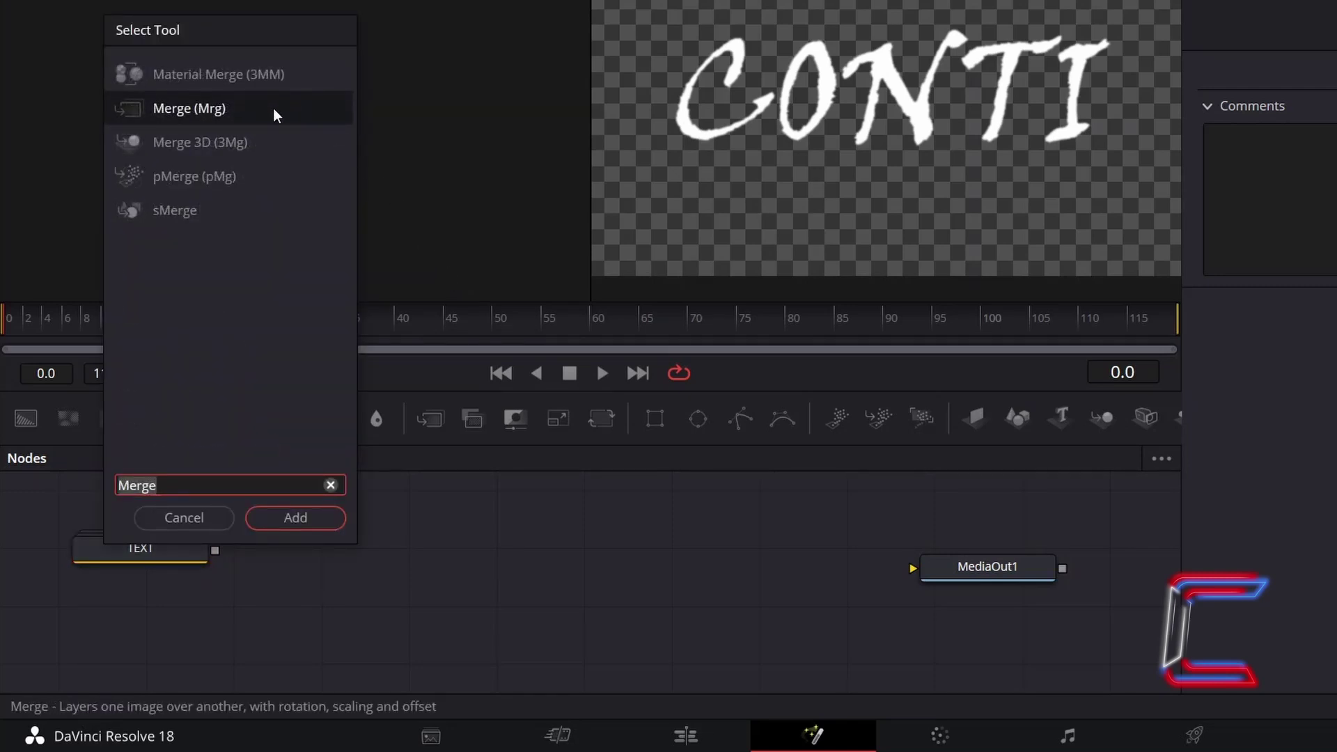
click(299, 519)
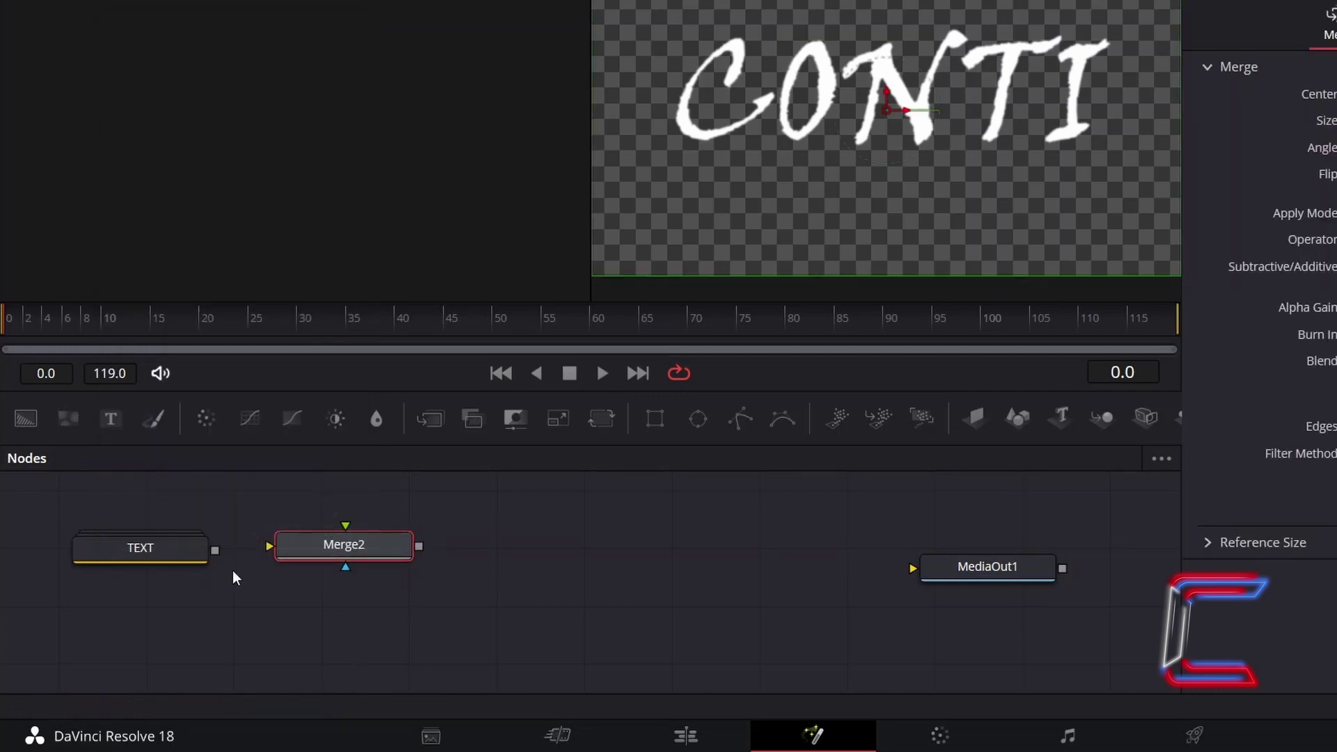
drag(215, 551, 346, 531)
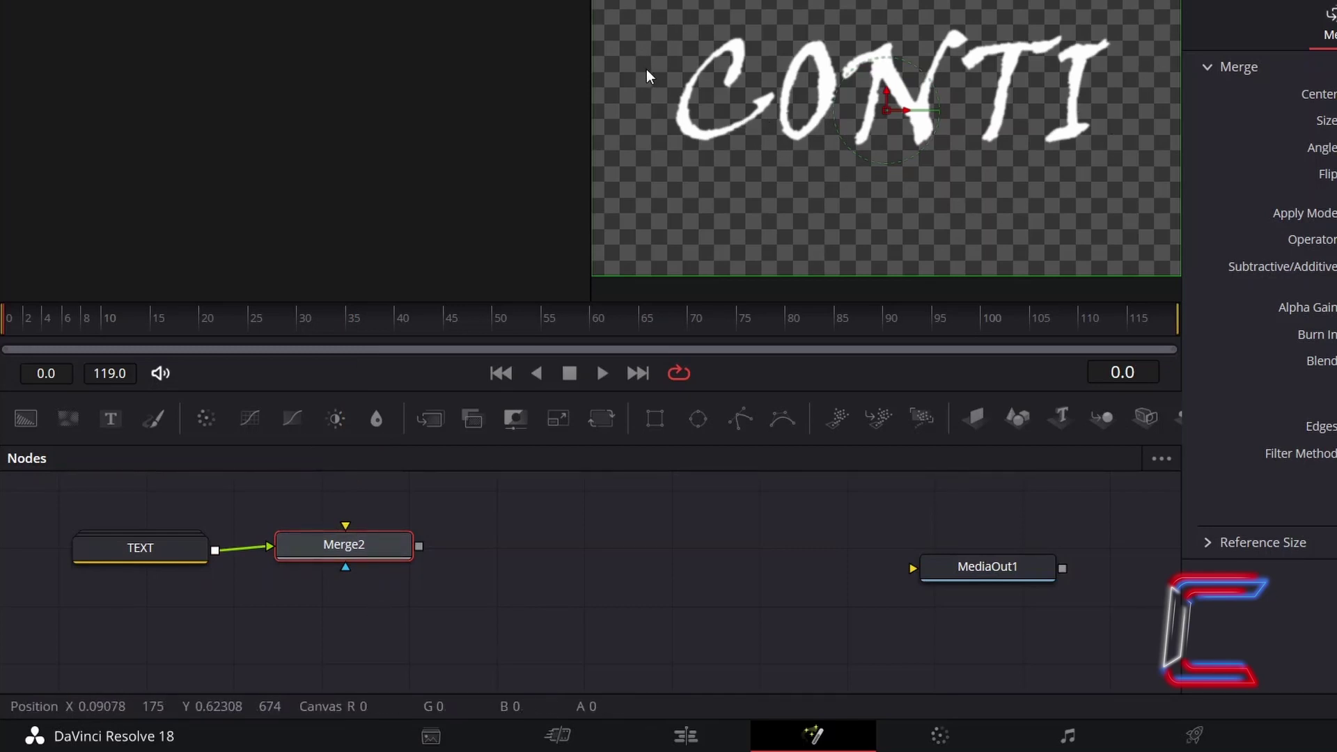
Copy the Text1 node from inside the TEXT group and paste it below the closed group
right_click(186, 554)
double_click(187, 554)
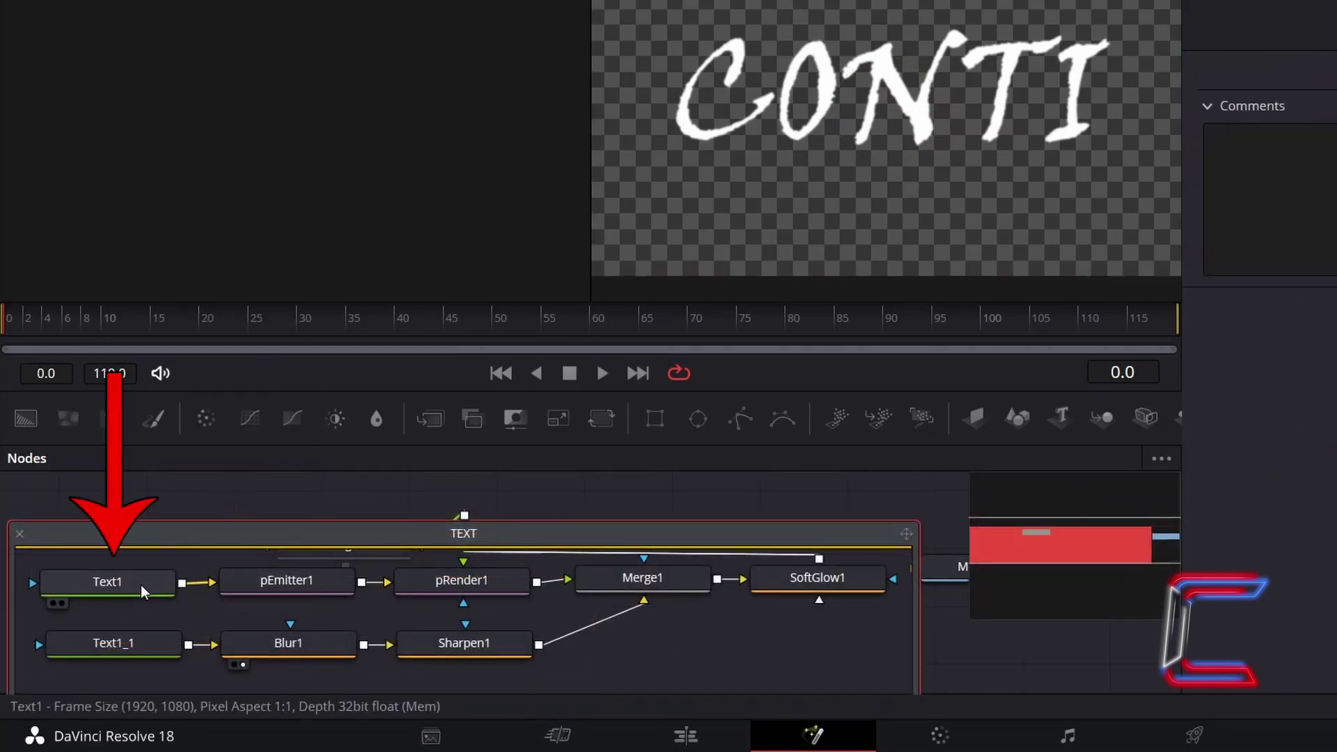
click(140, 585)
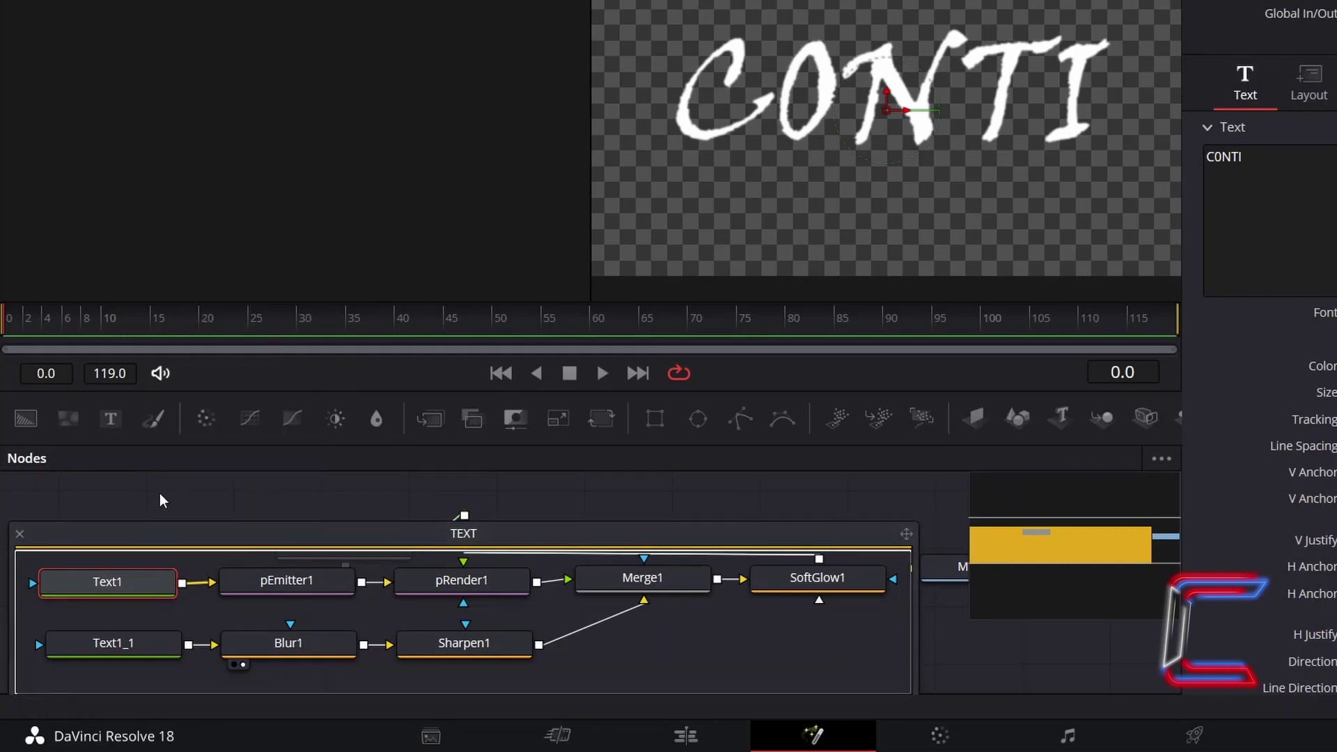
click(21, 536)
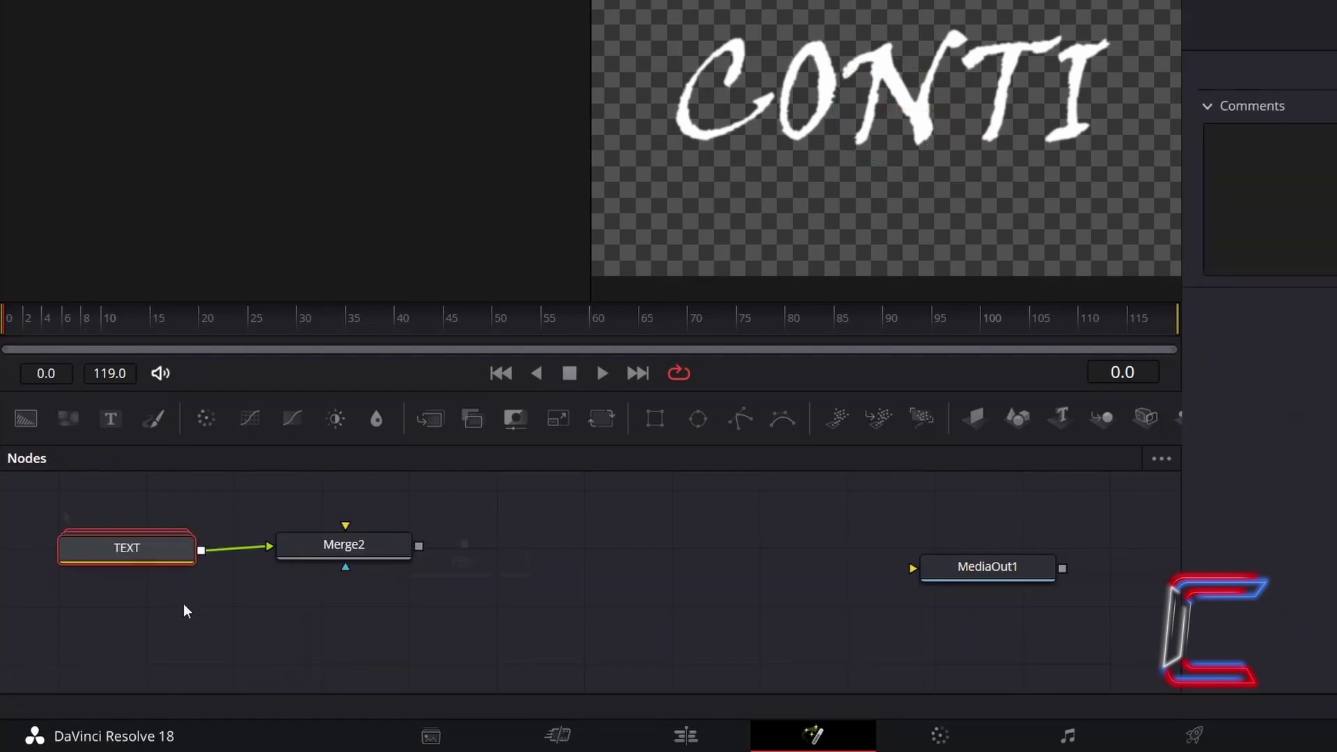
click(109, 613)
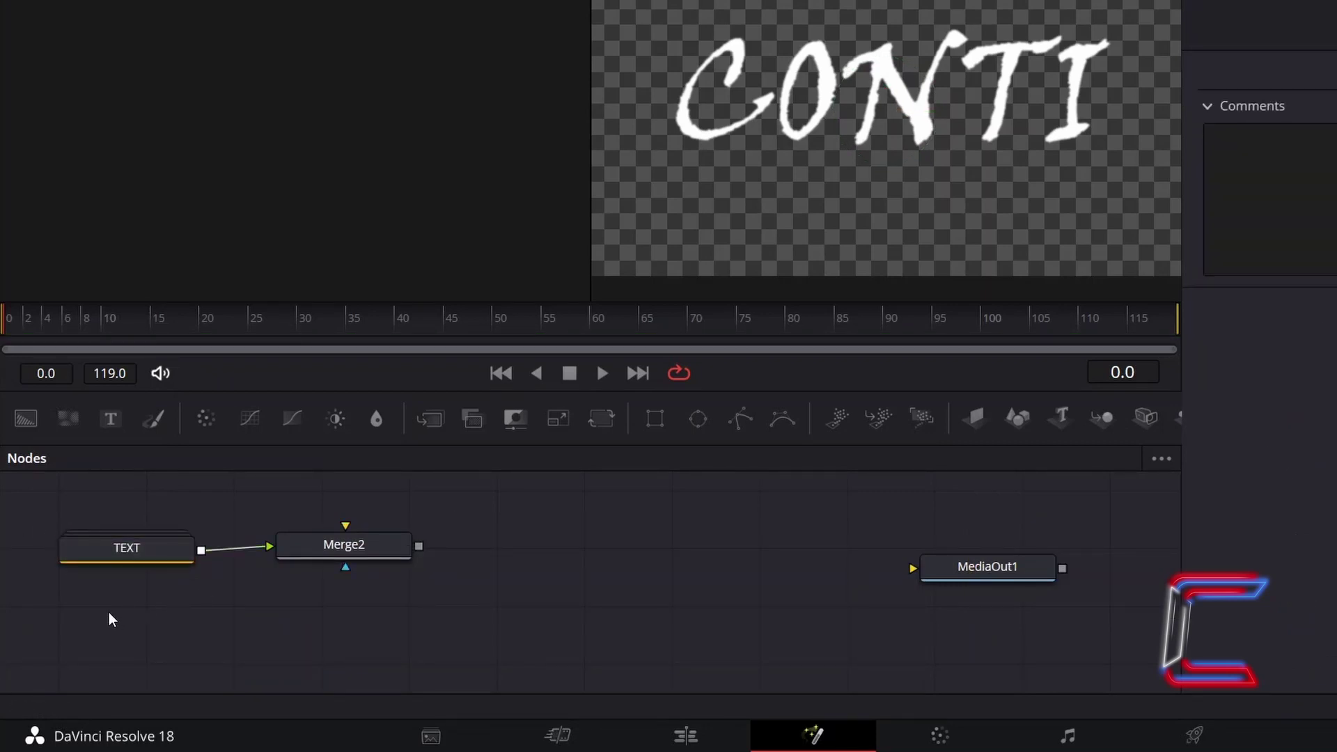
key(ctrl+v)
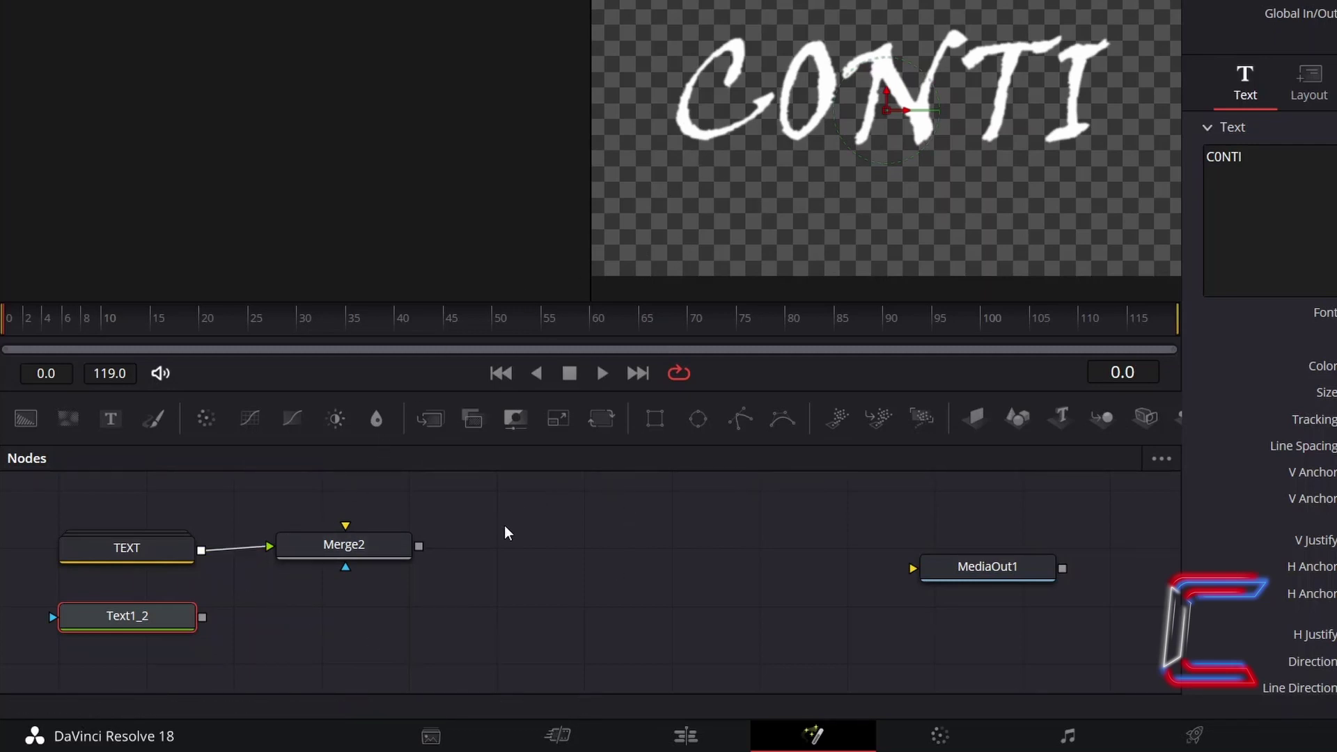
Add an Ellipse node below Merge2, show it in the viewer and set its Width and Height to 0.005
click(368, 605)
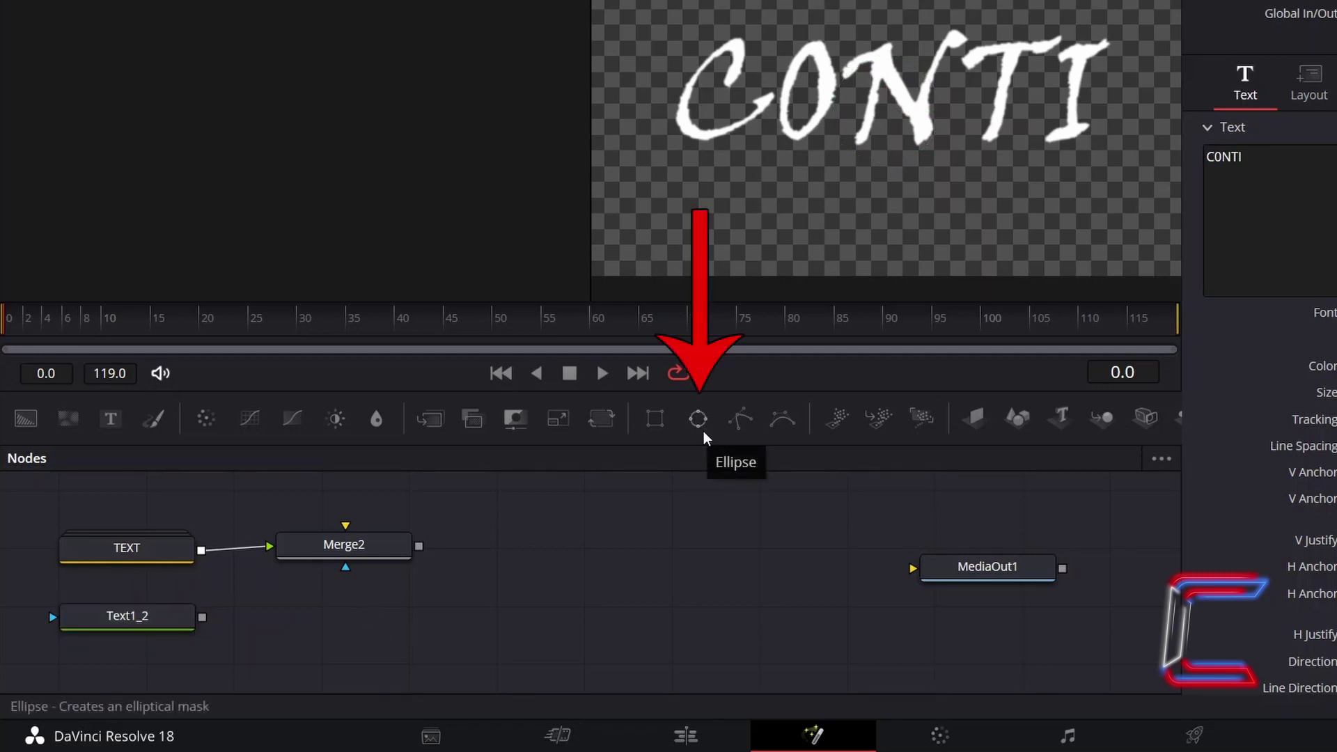
click(703, 432)
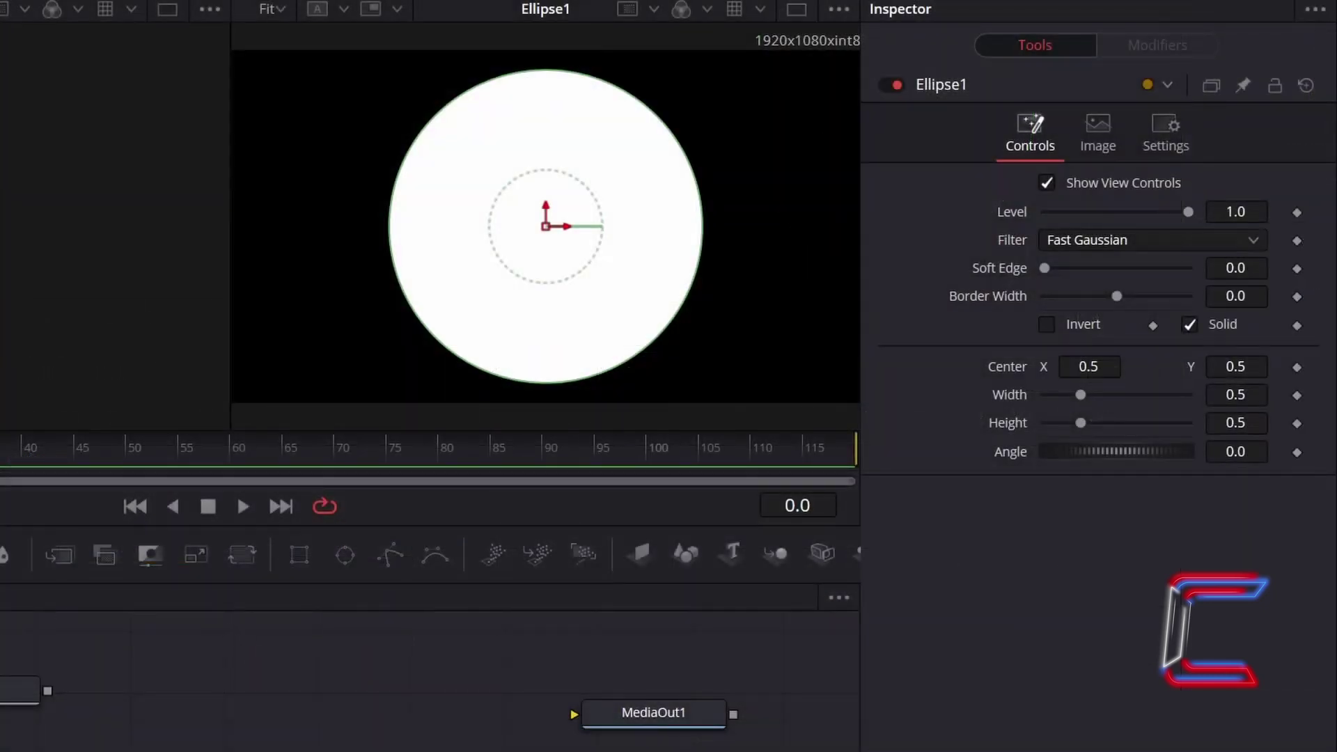
click(1238, 394)
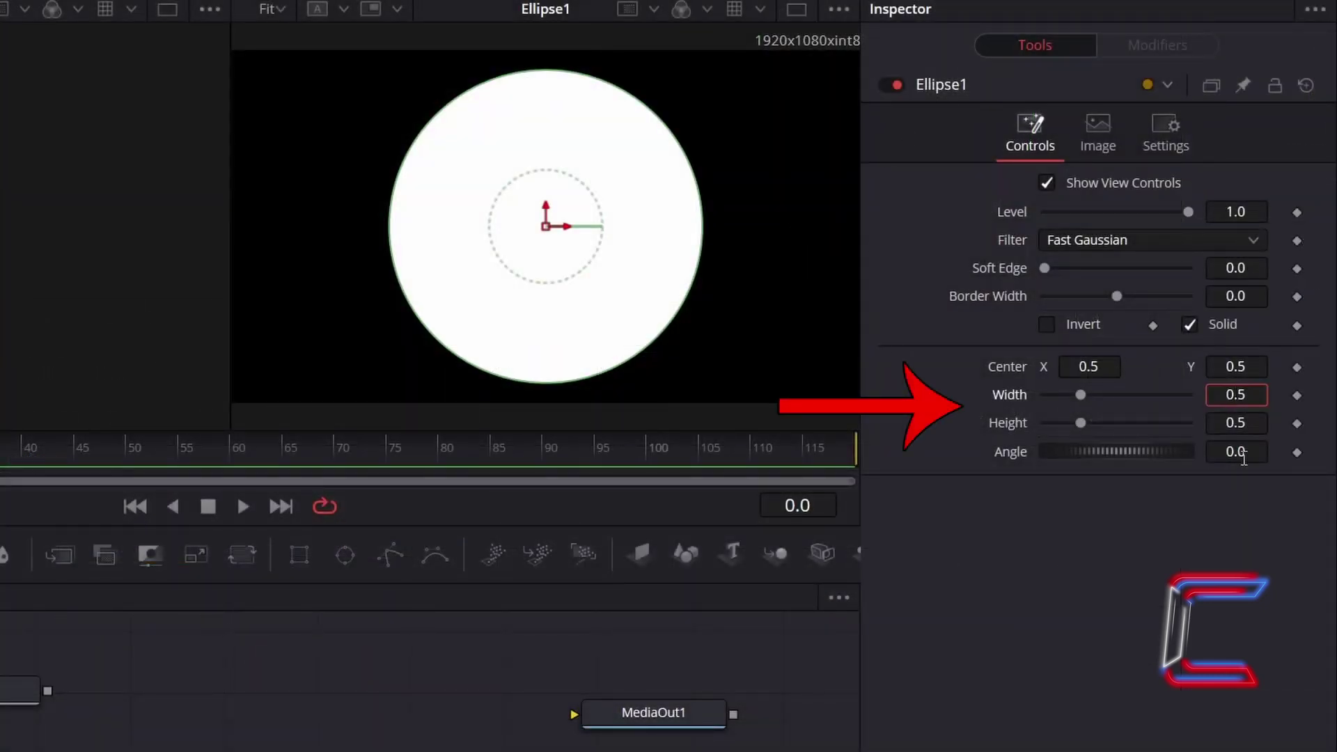
text(00)
key(Tab)
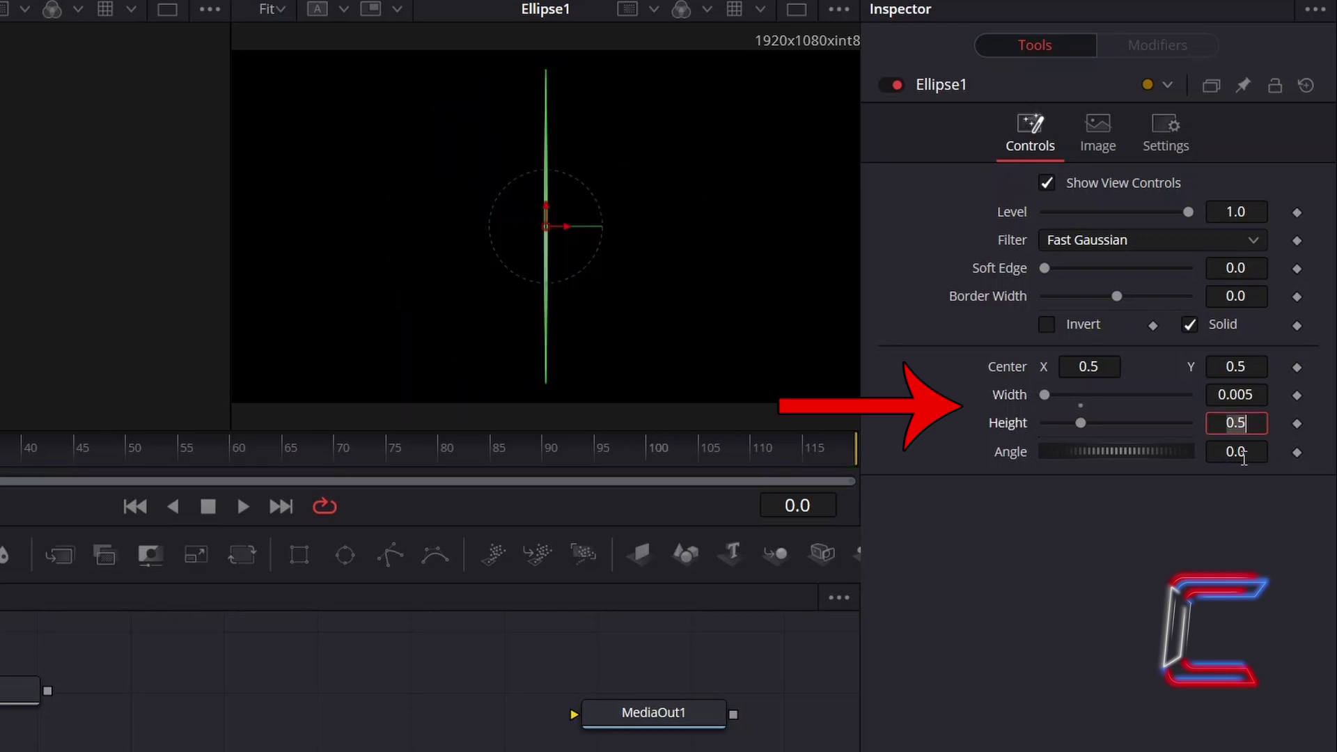
text(0.005)
key(Tab)
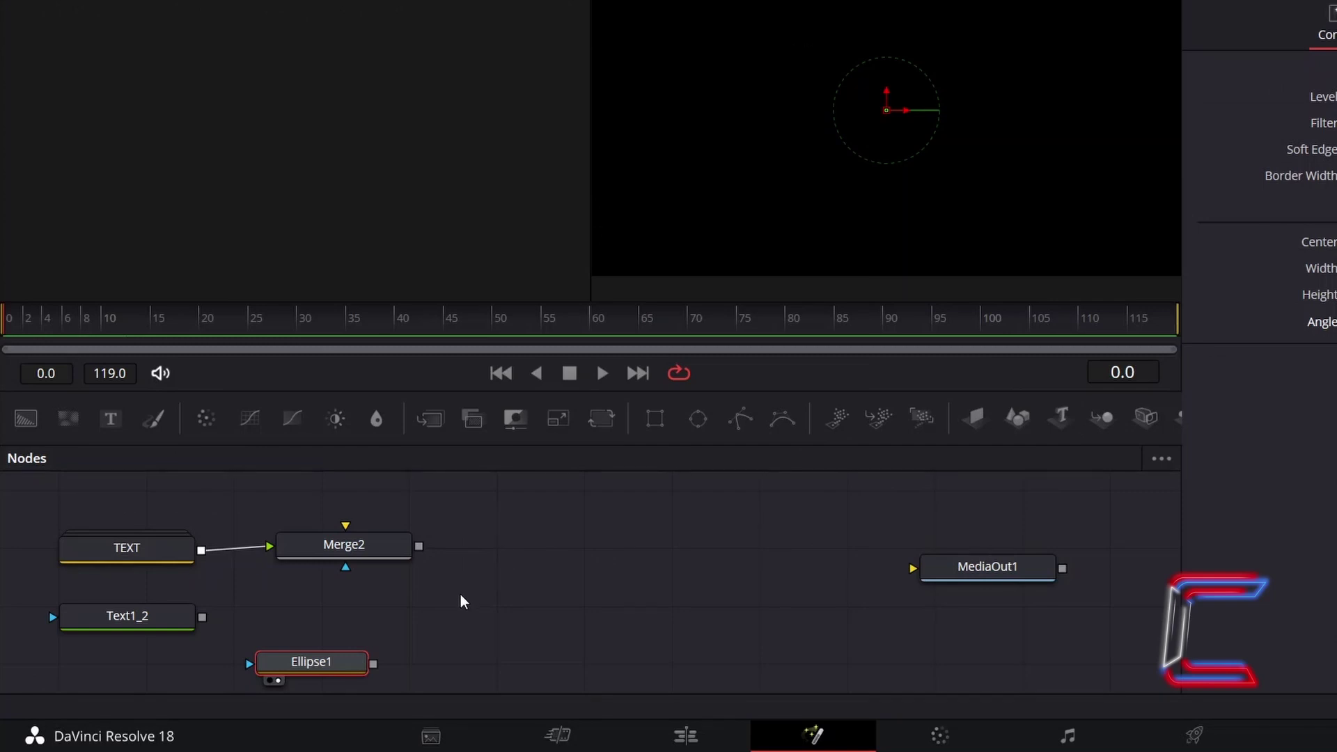
Add a pEmitter node between Merge2 and Ellipse1 and set its emitter Number to 1.5
click(429, 623)
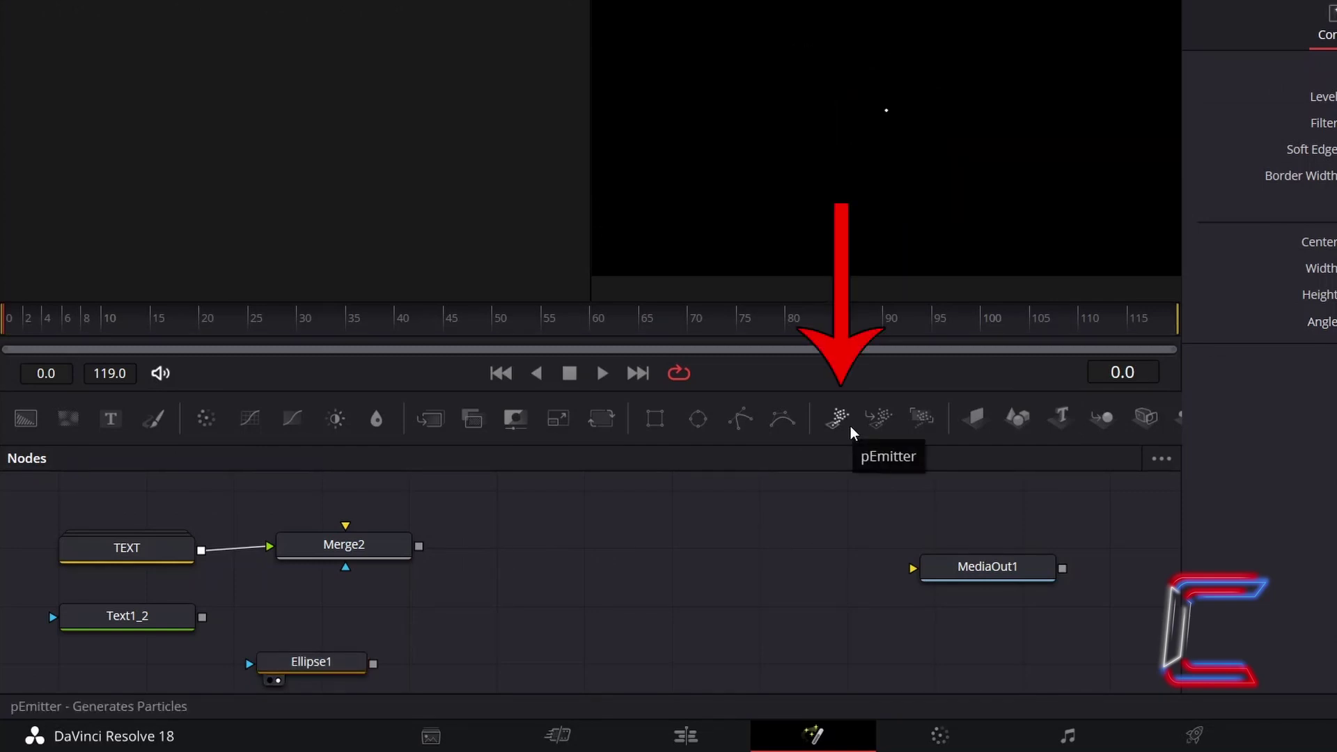
drag(847, 424, 412, 624)
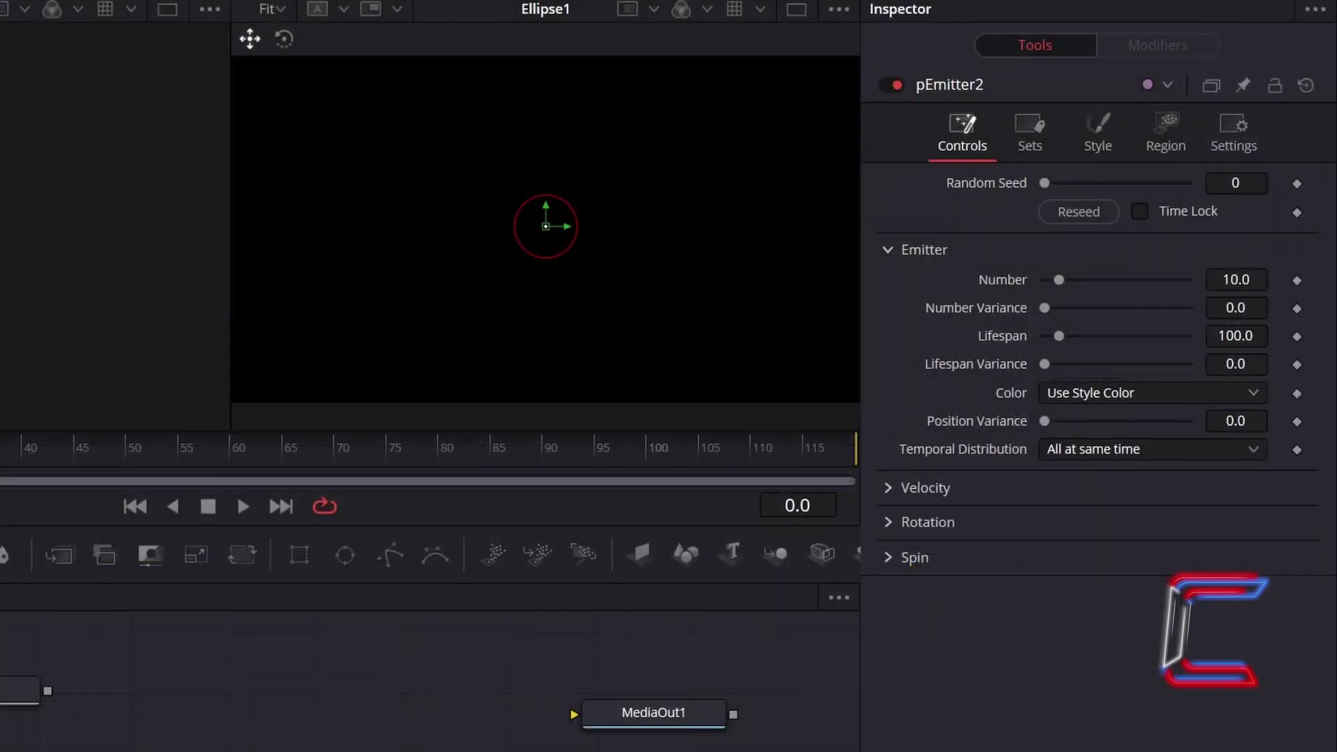
click(1261, 276)
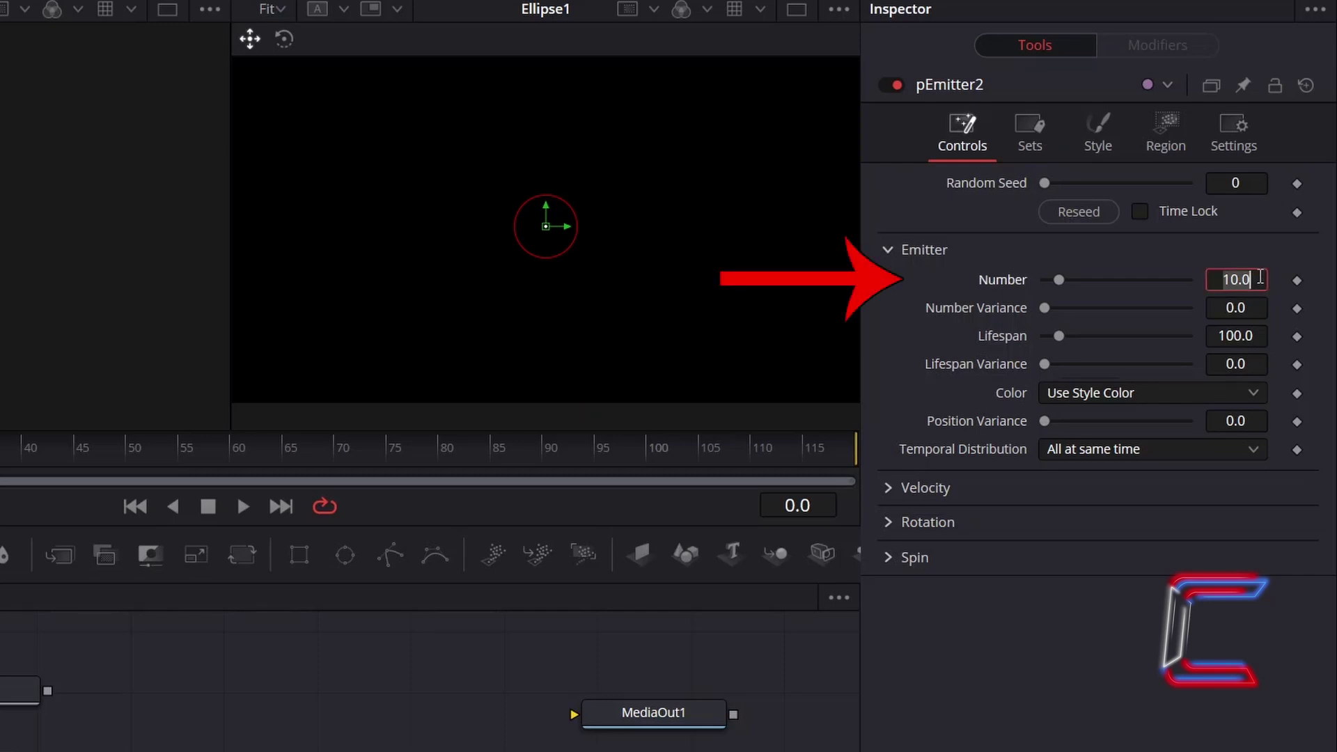
text(1.5)
key(Tab)
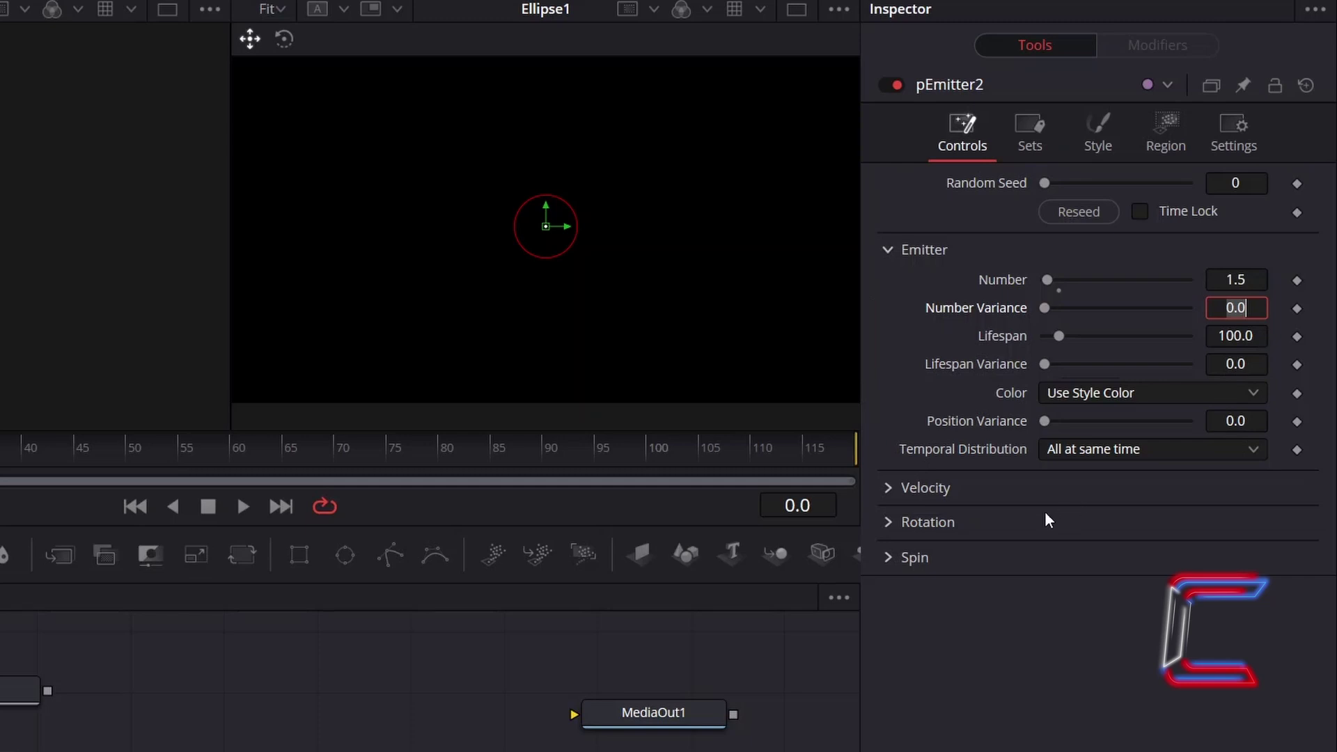
Set pEmitter2's Velocity to 0.05 and its Velocity Variance to 0.025
click(886, 489)
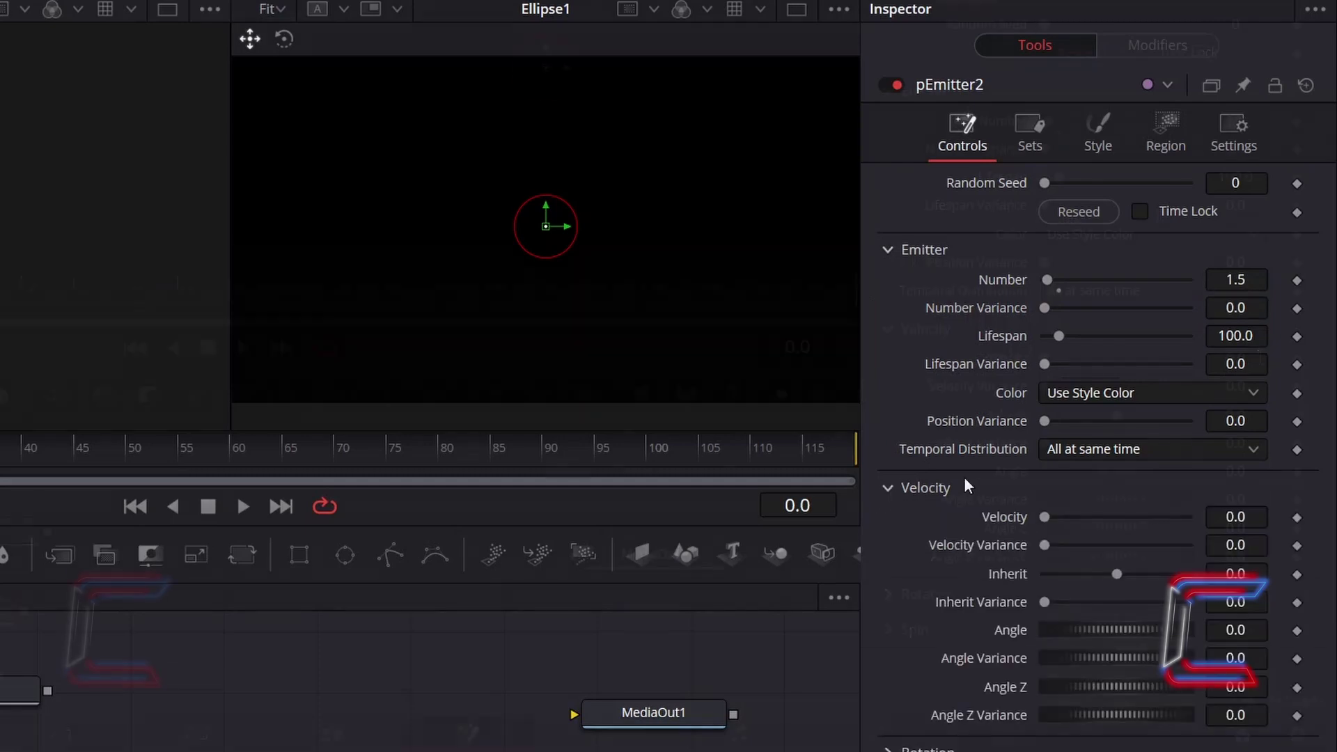
click(1258, 358)
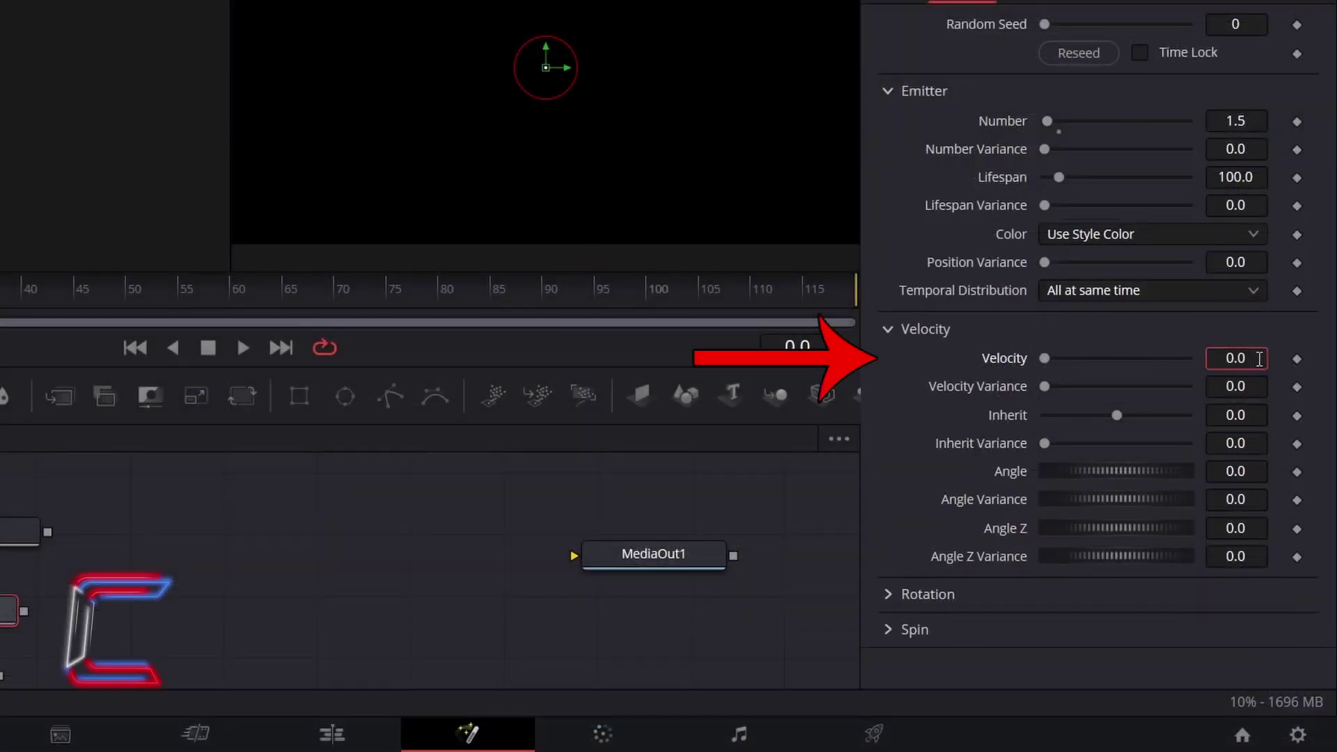
text(5)
key(Tab)
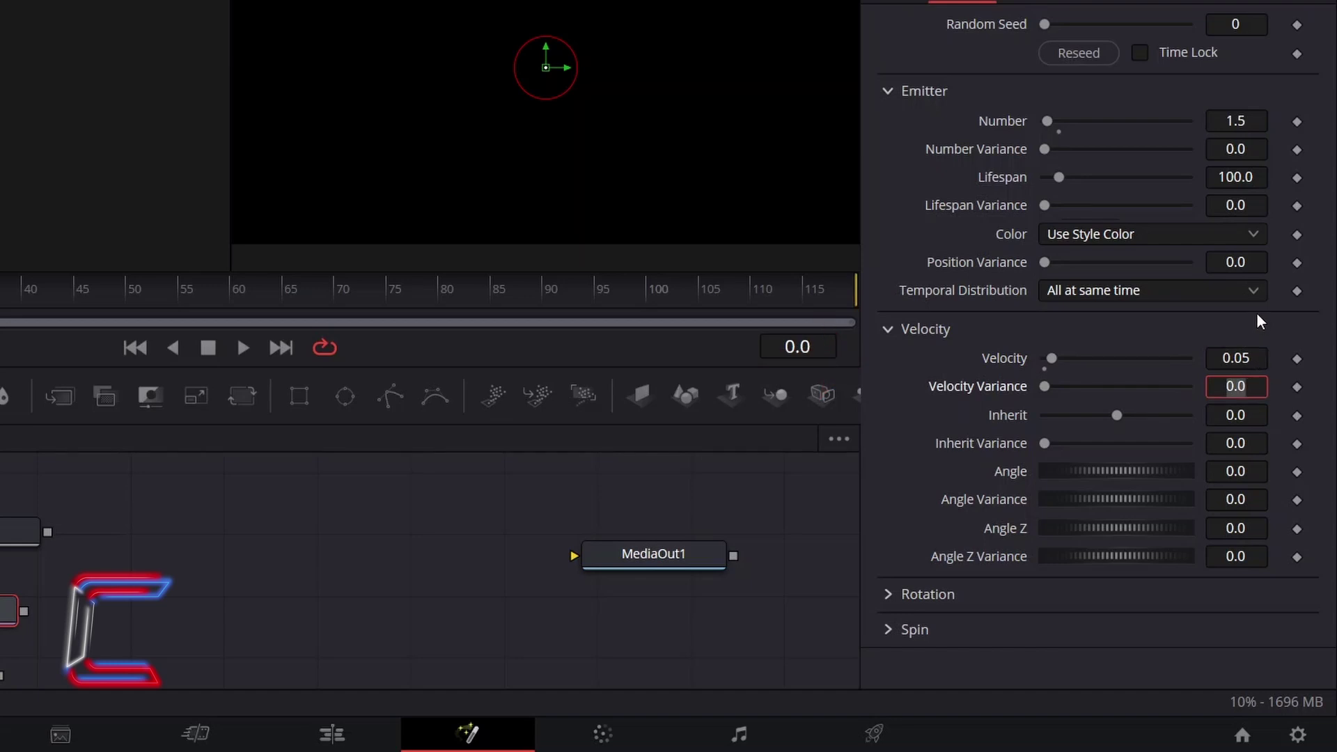
click(1259, 386)
text(2)
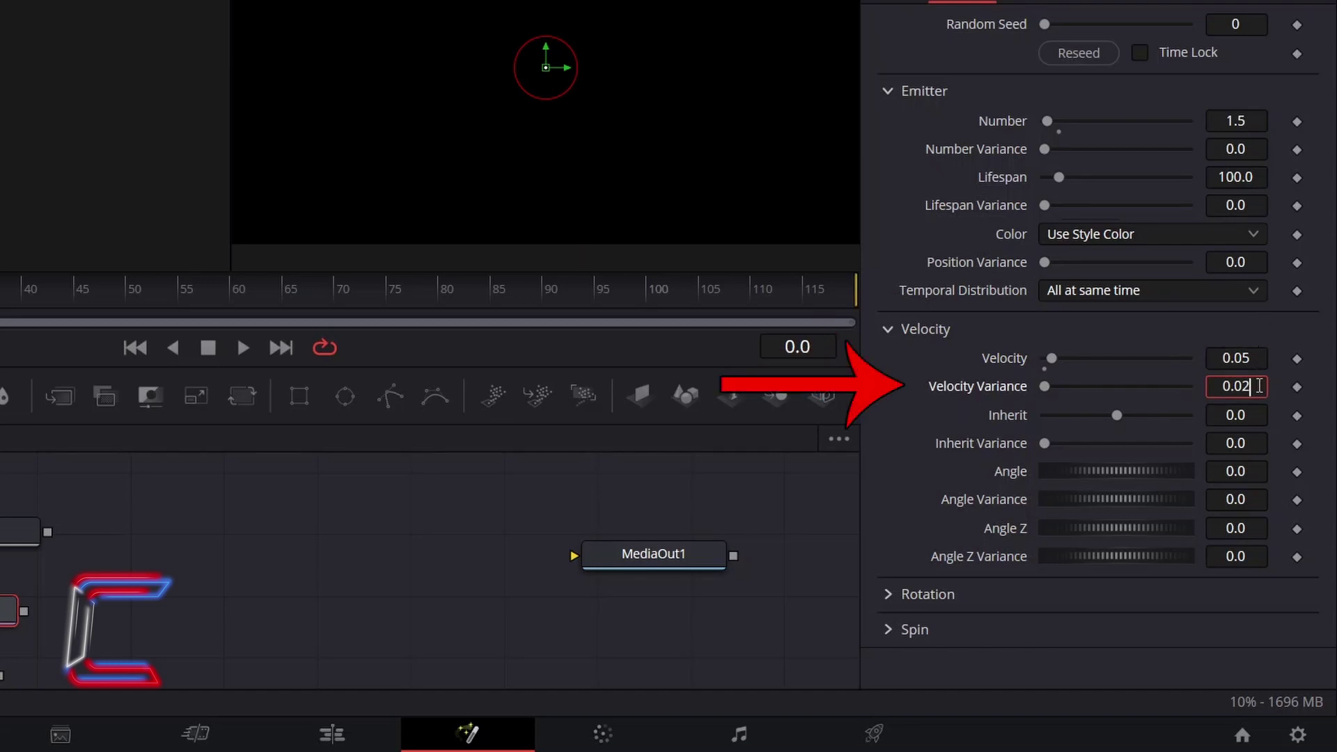
text(5)
key(Tab)
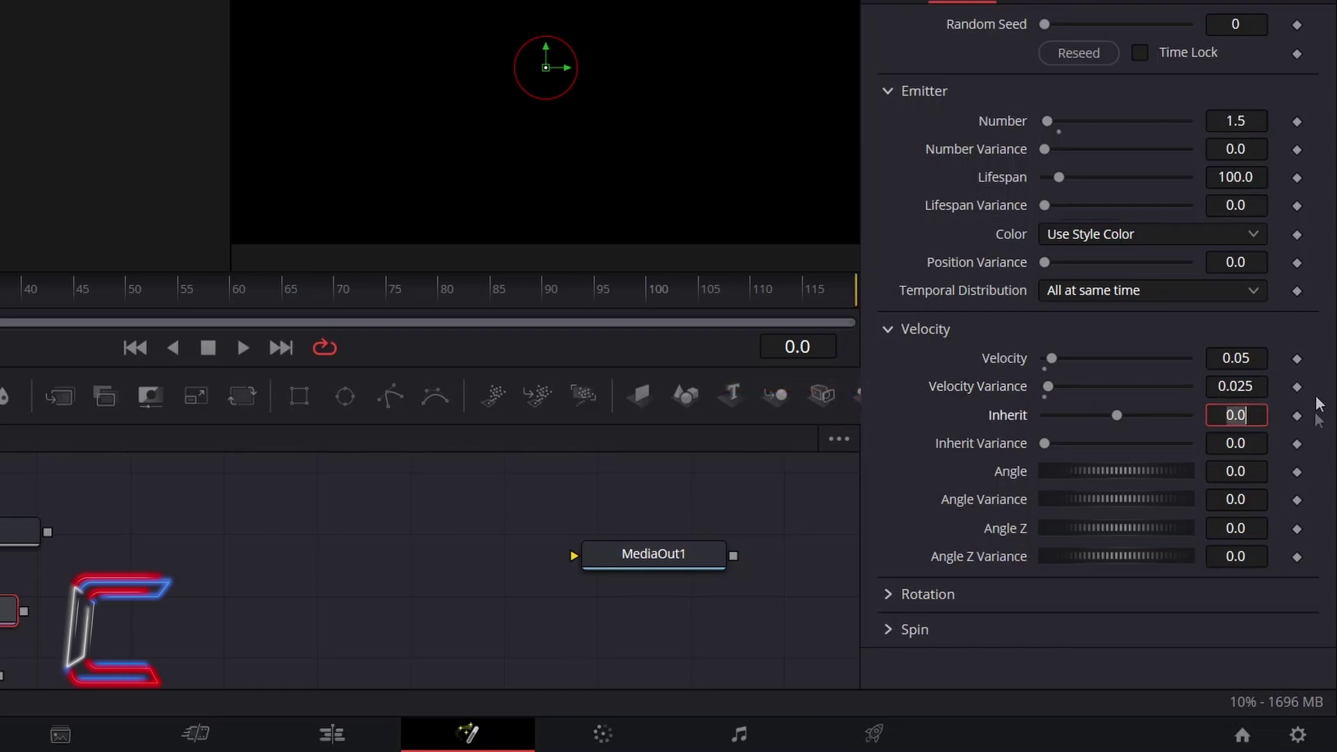
Set pEmitter2's velocity Angle to 270
click(1252, 472)
text(2)
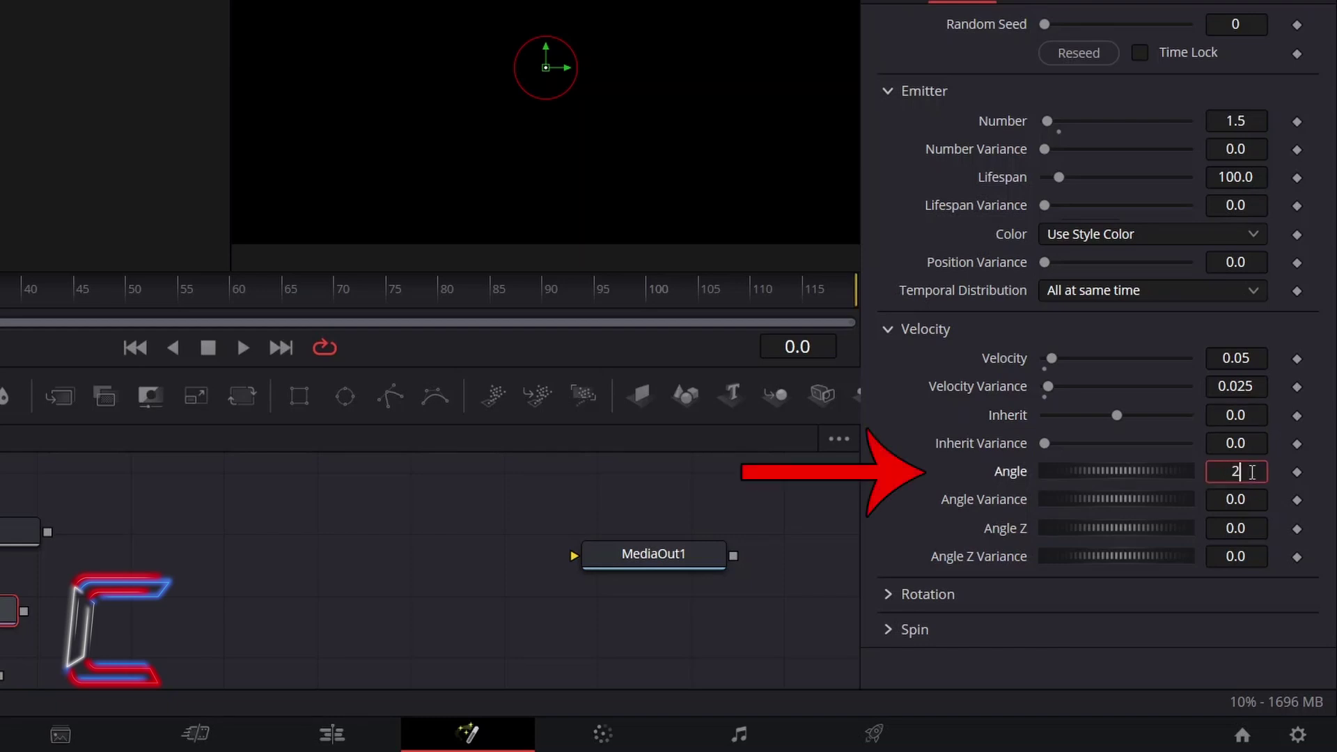
text(70)
key(Tab)
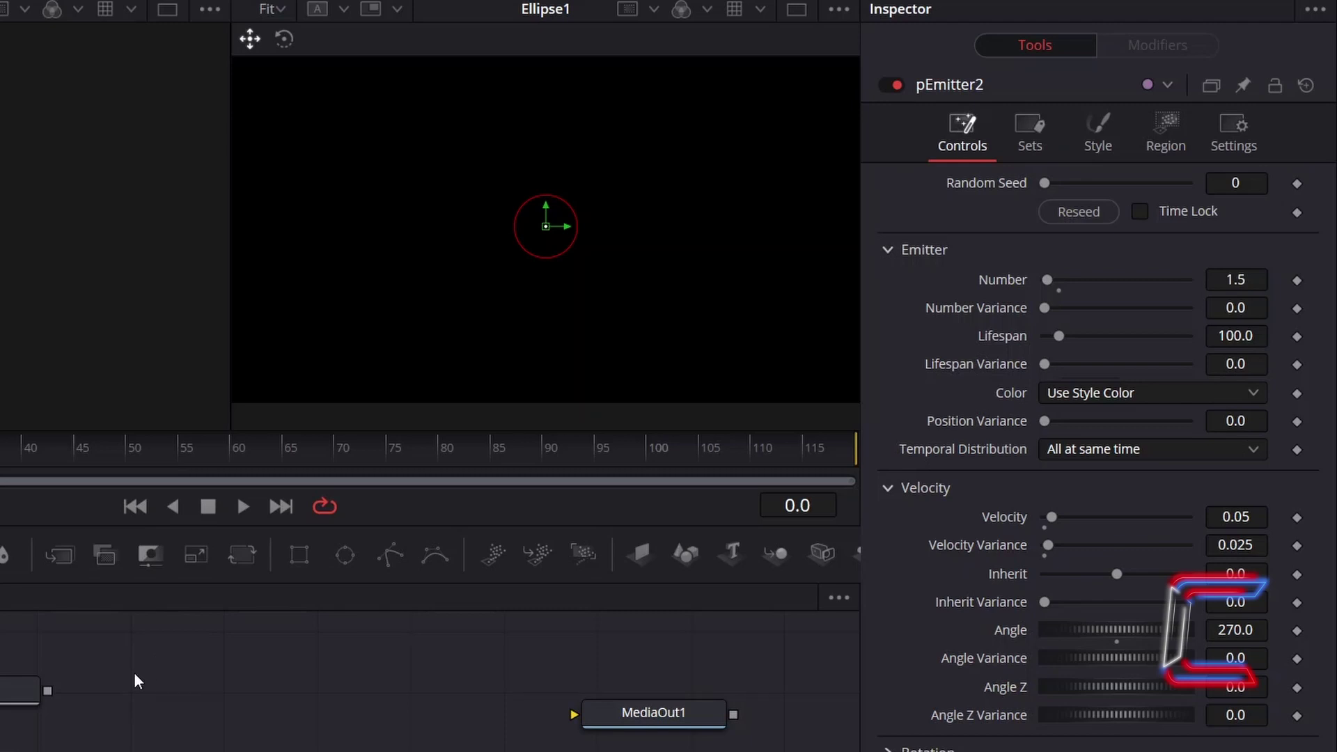
Change pEmitter2's particle style to Bitmap and connect Ellipse1's output to it as the style bitmap
click(1121, 138)
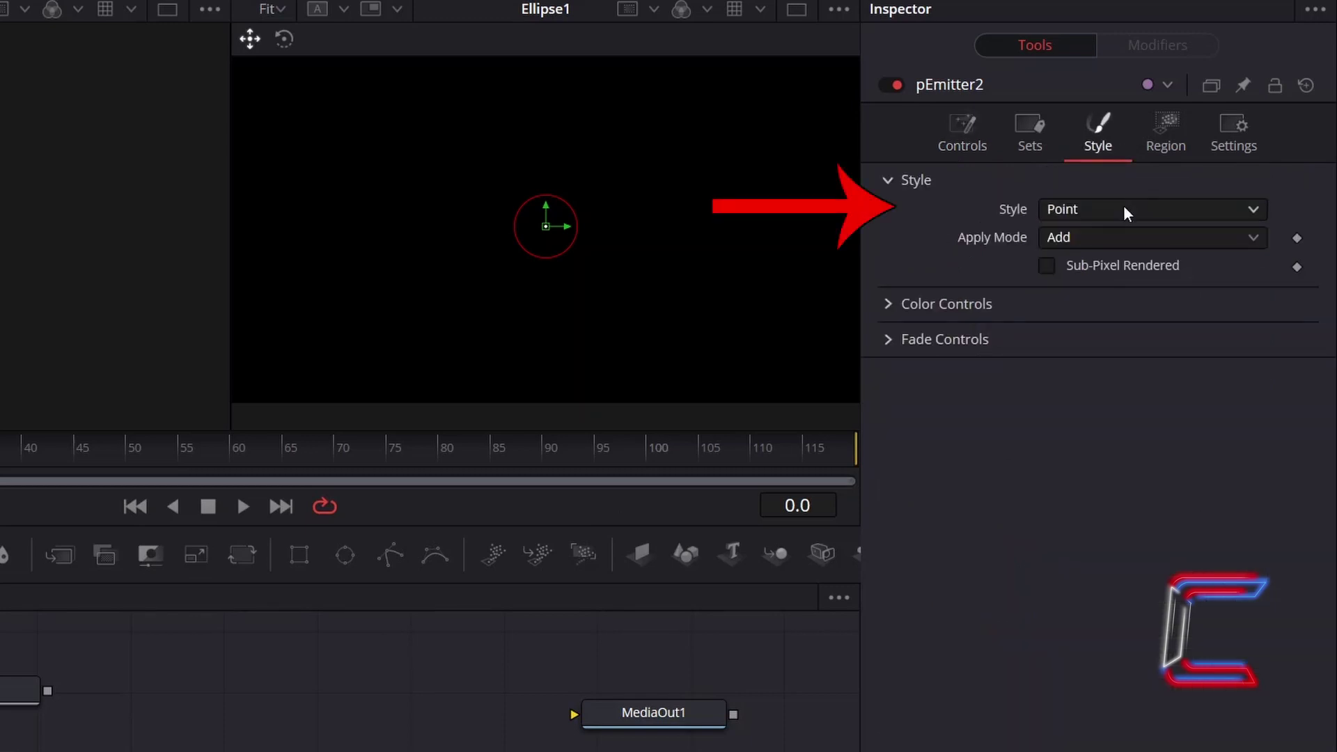
click(1123, 209)
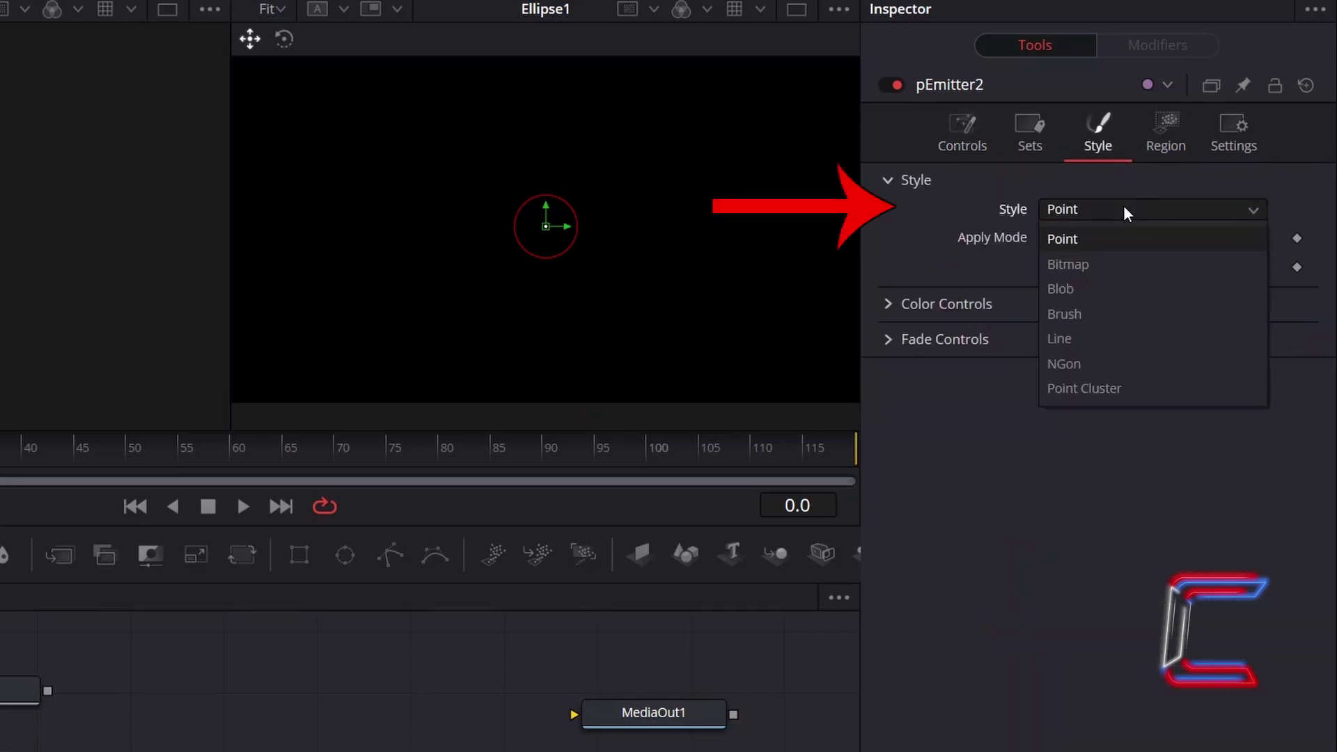
click(1113, 263)
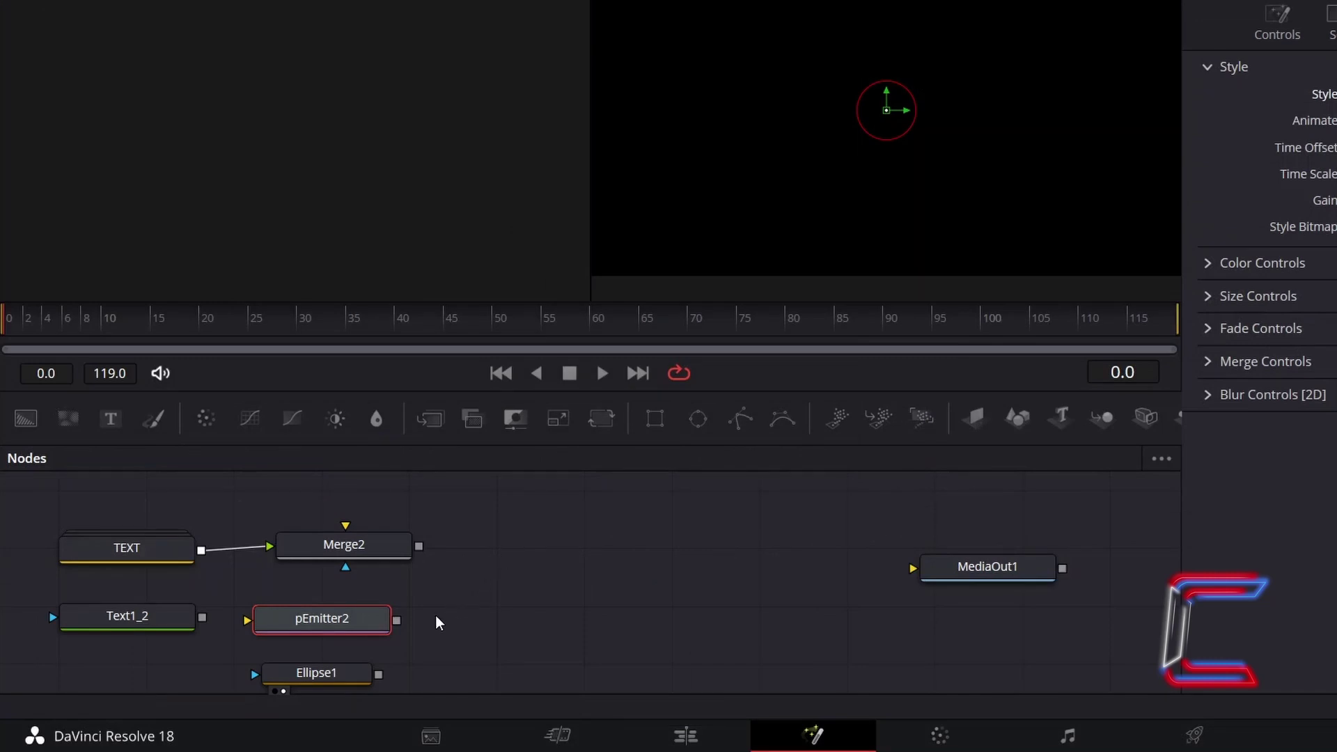
drag(378, 674, 249, 623)
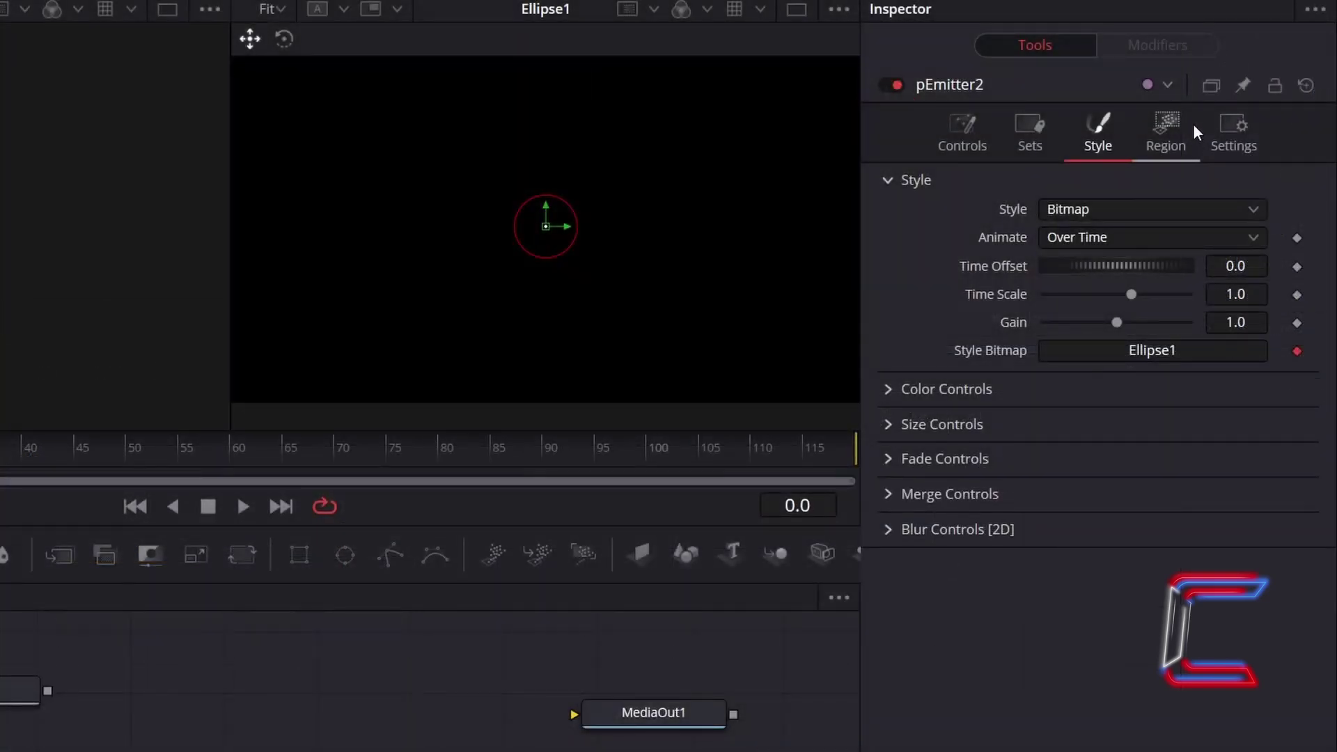
Change pEmitter2's region to Bitmap and connect Text1_2's output to it as the region bitmap
click(1189, 122)
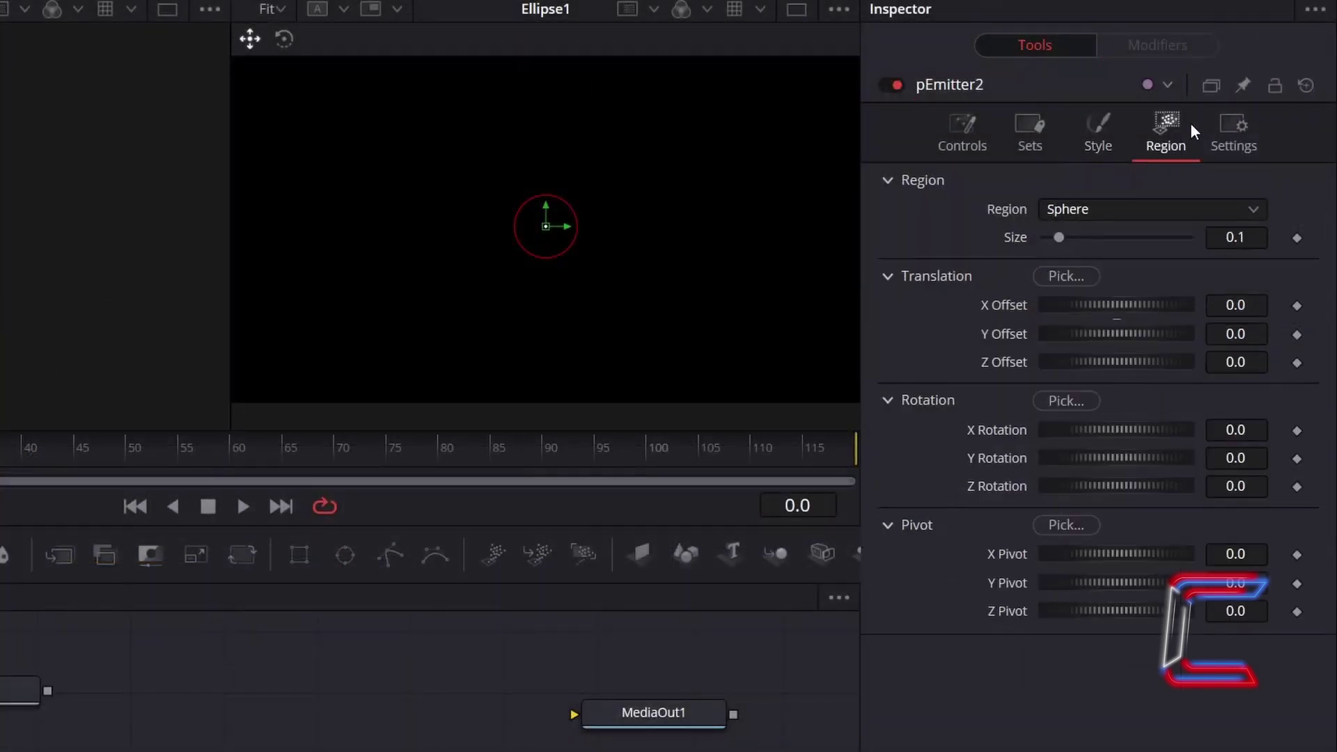
click(1109, 212)
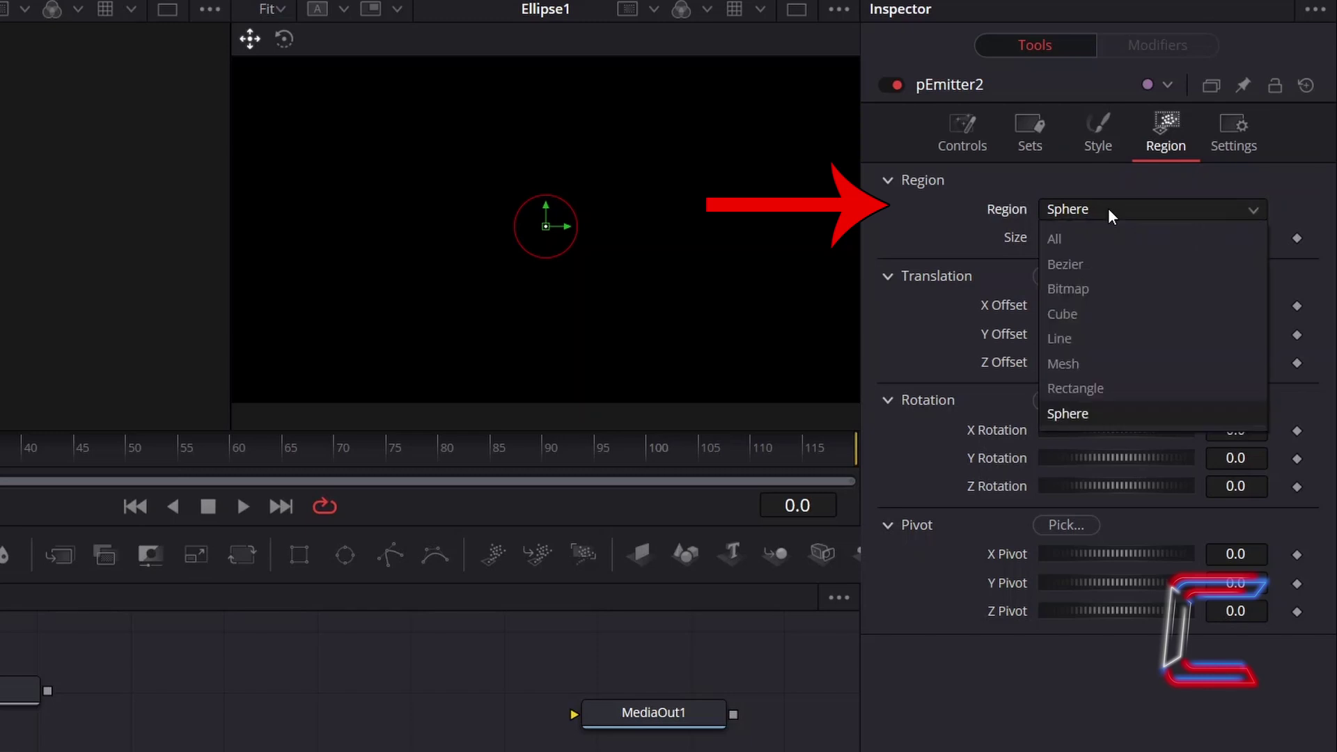
click(1109, 287)
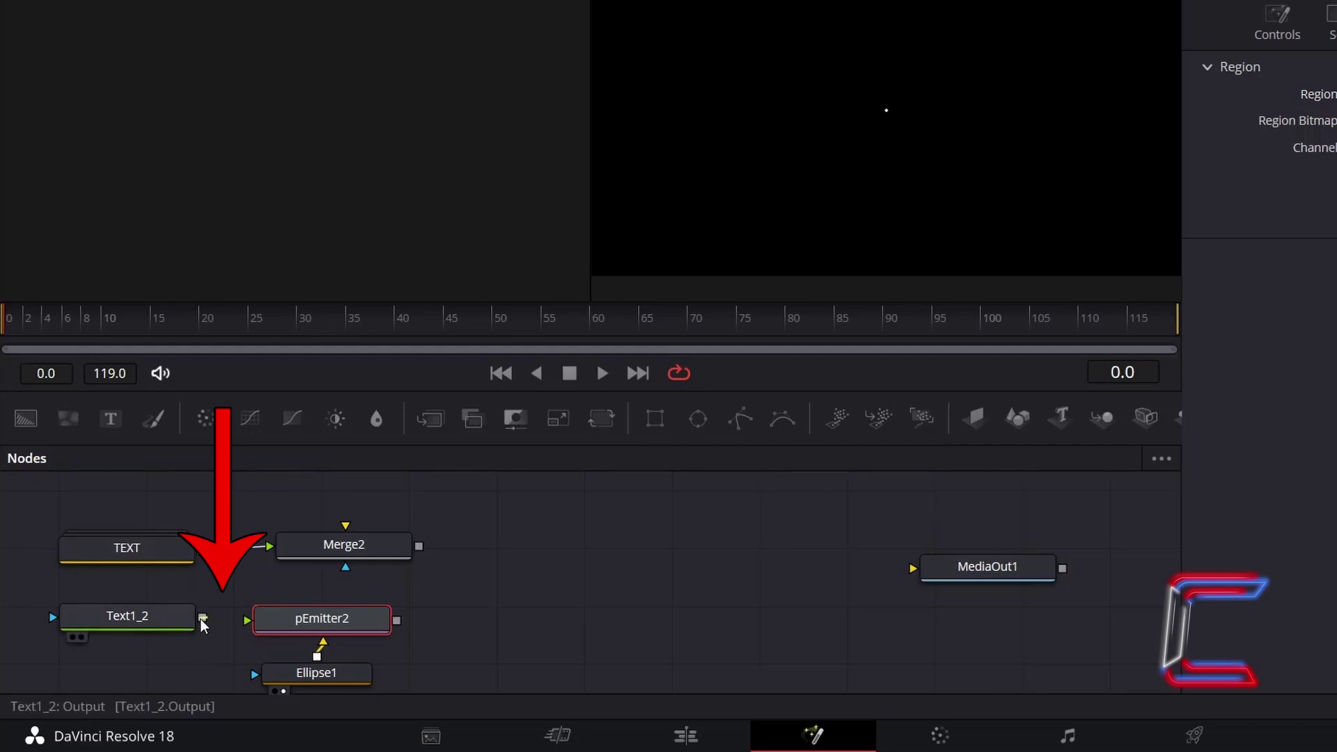
drag(201, 620, 248, 624)
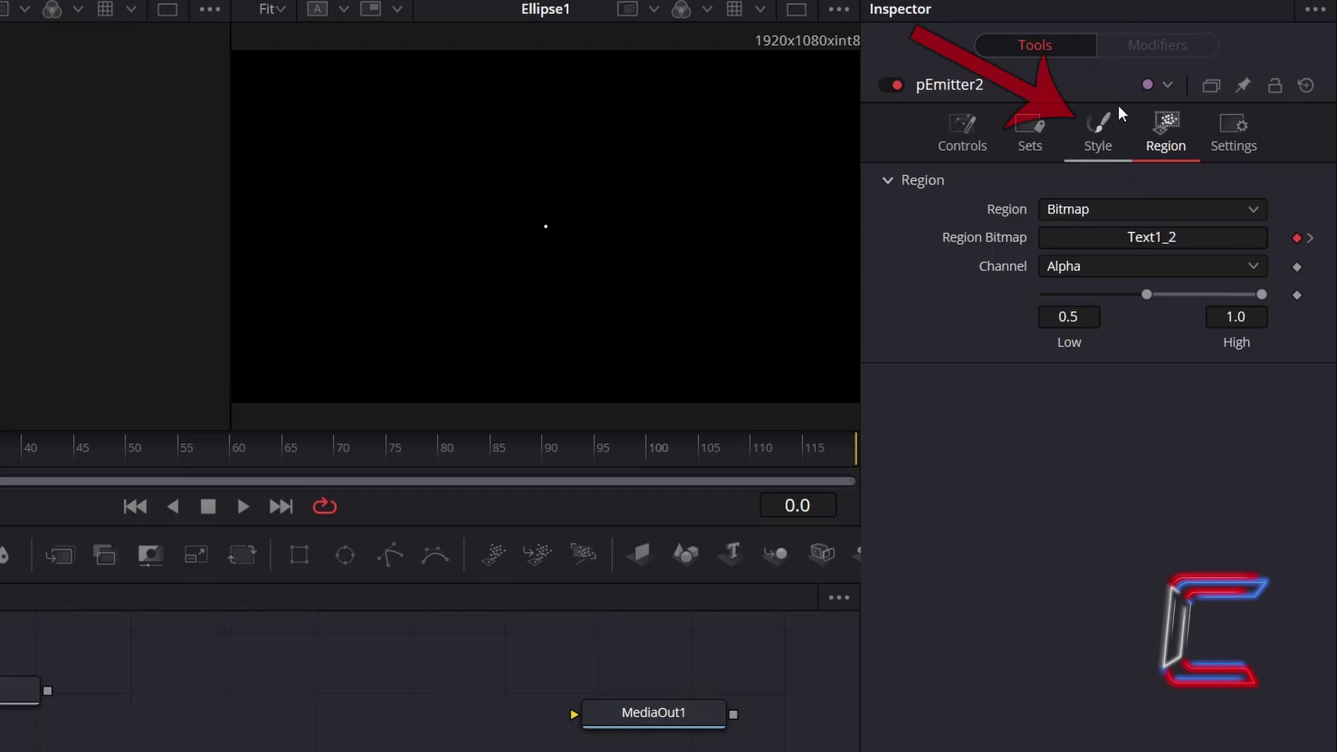
Set pEmitter2's particle Size to 0.5 and its Size Variance to 0.15
click(1088, 119)
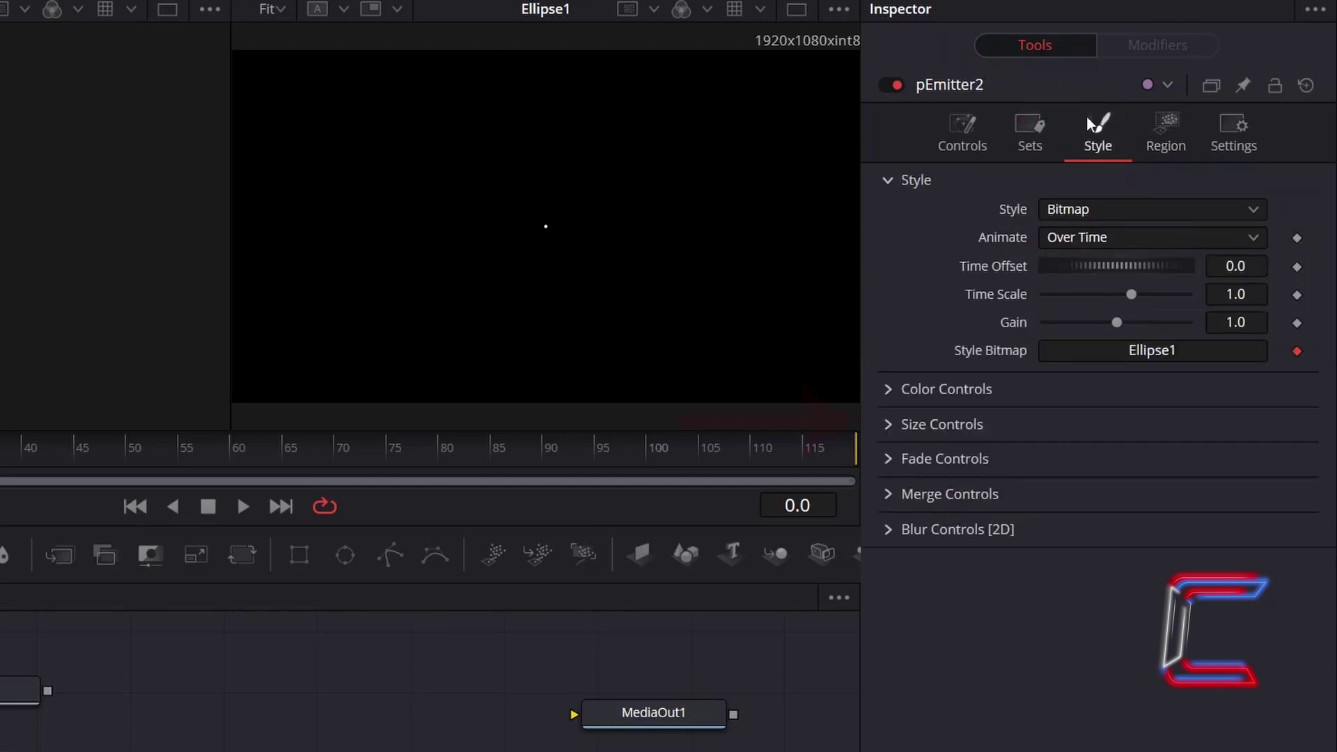
click(980, 426)
click(1258, 451)
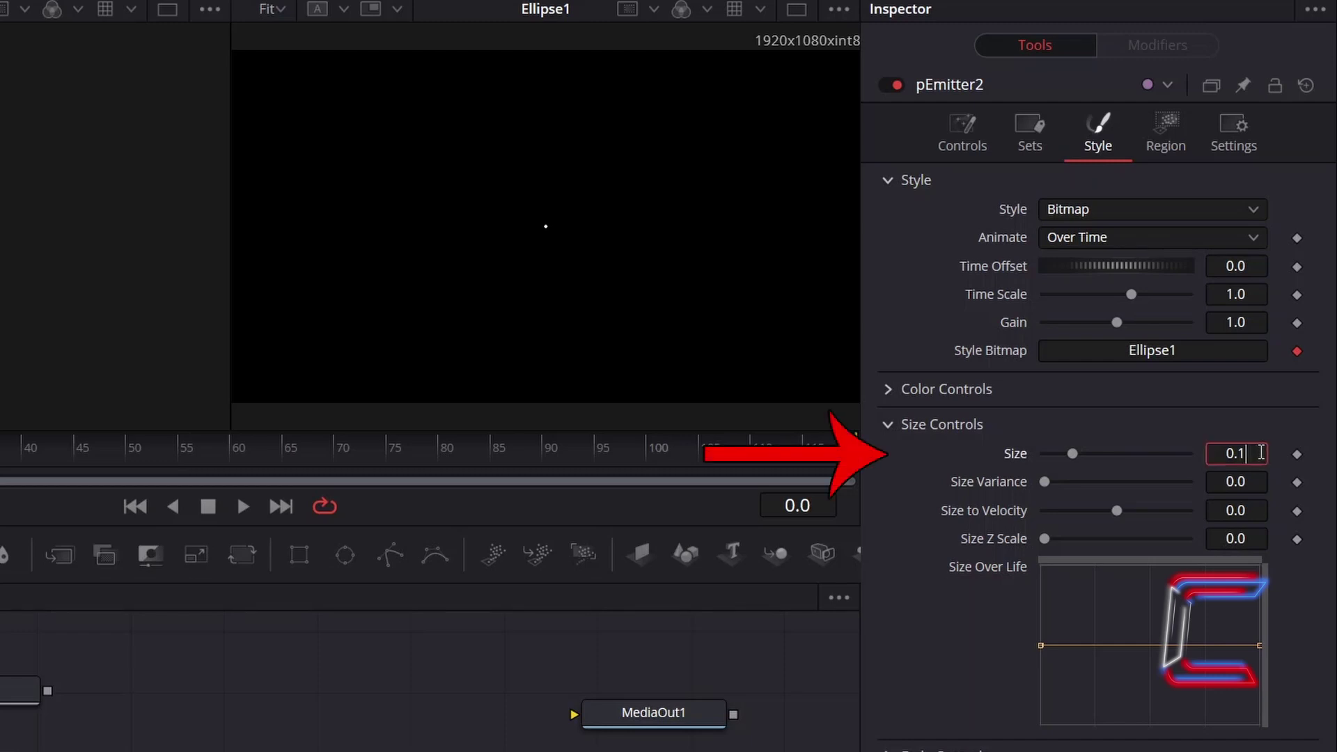
key(BackSpace)
key(BackSpace)
key(BackSpace)
text(0.5)
key(Tab)
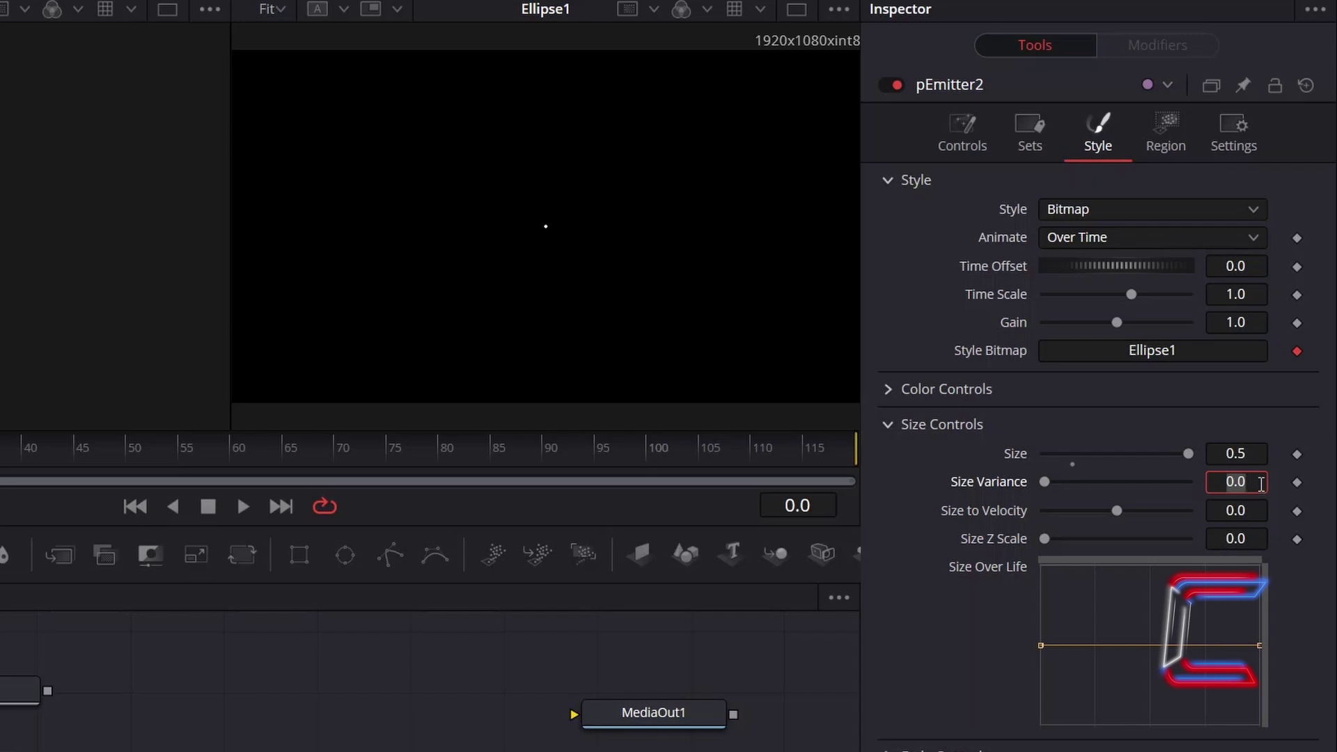
key(BackSpace)
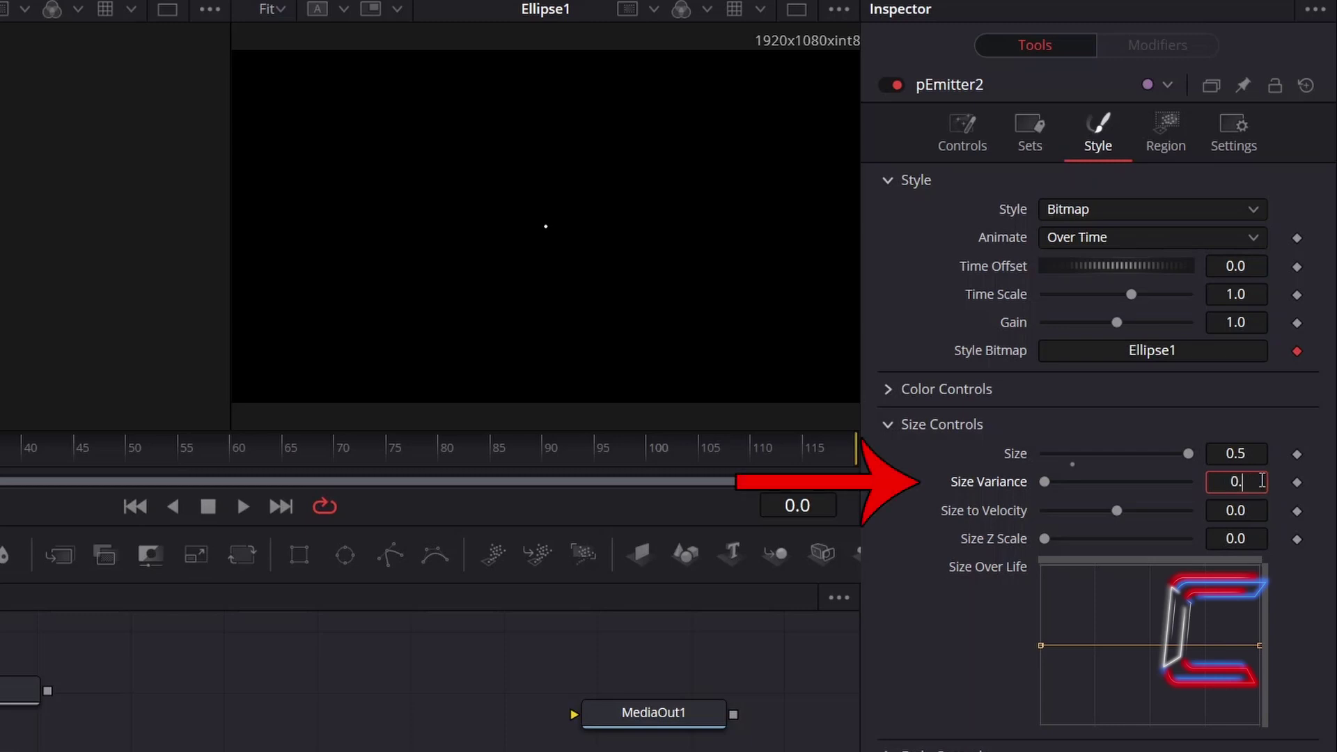
text(15)
key(Tab)
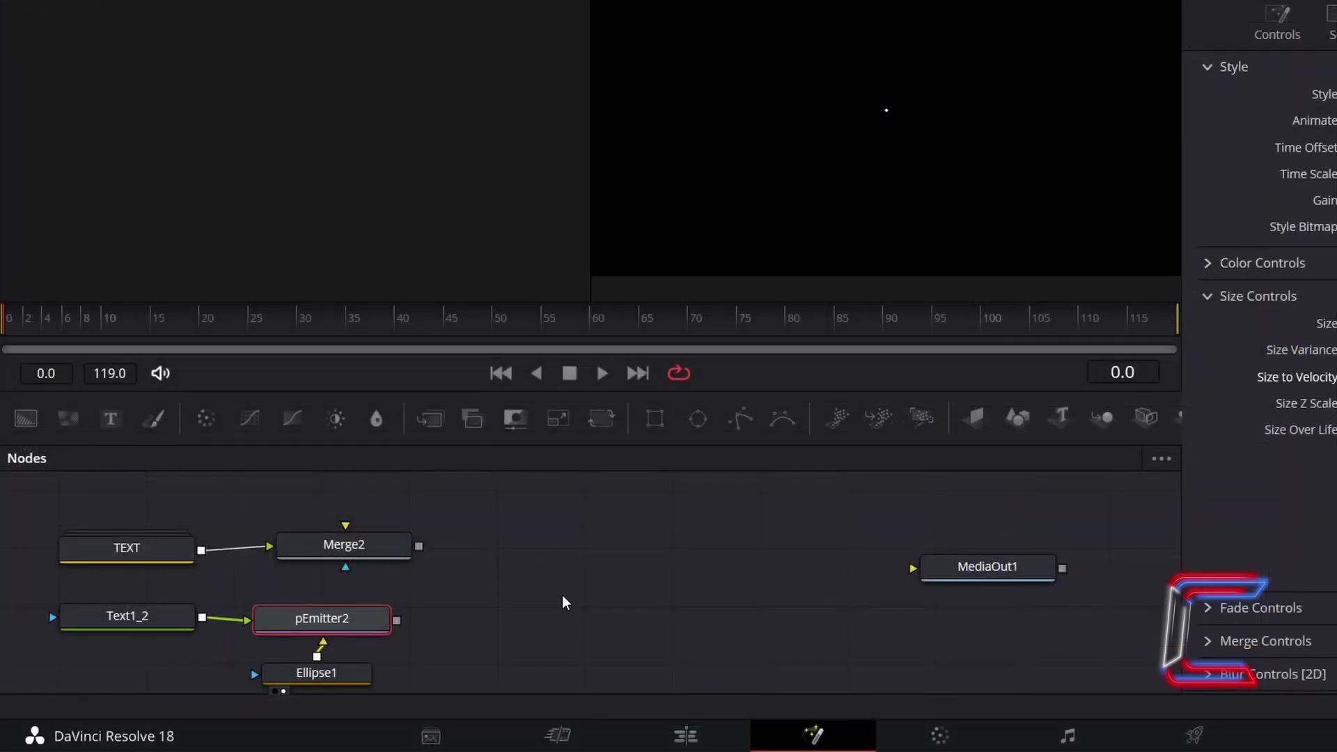
Add a pRender node after pEmitter2 and set its Output Mode to 2D
key(shift+space)
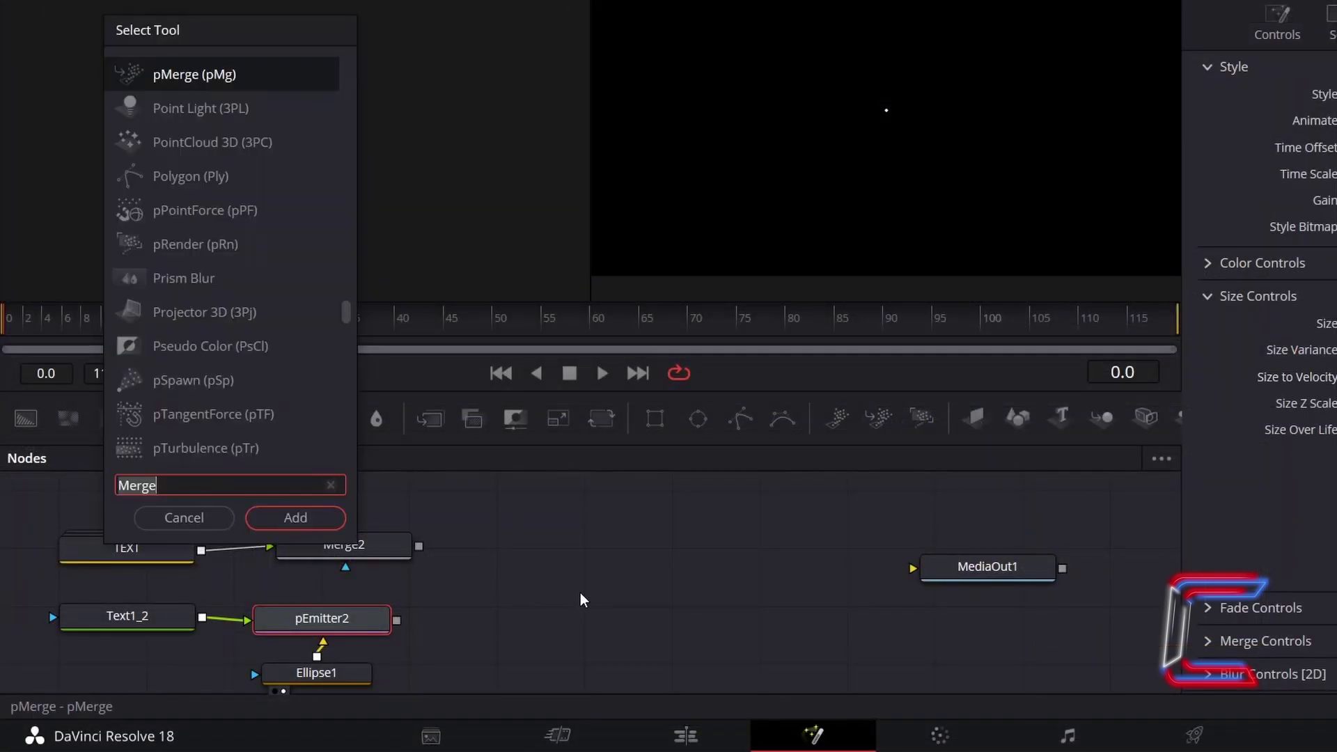
text(prender)
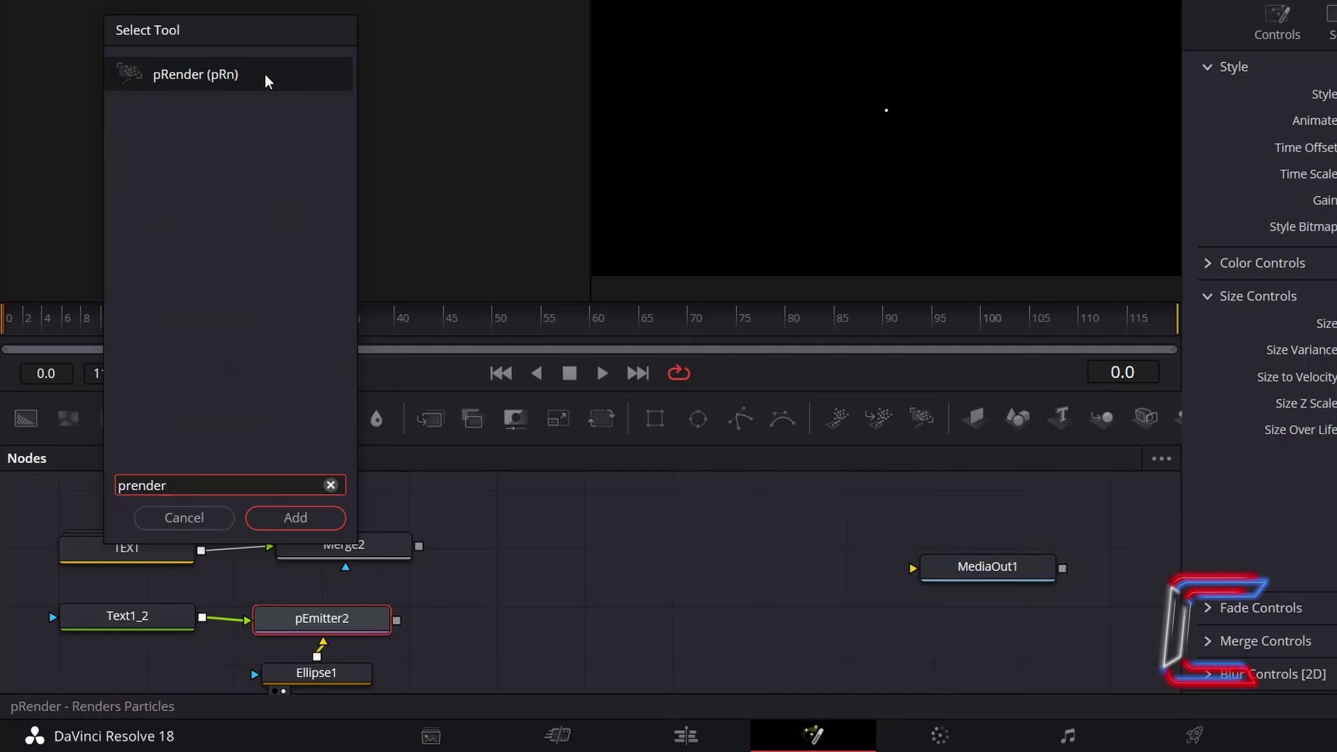
click(333, 516)
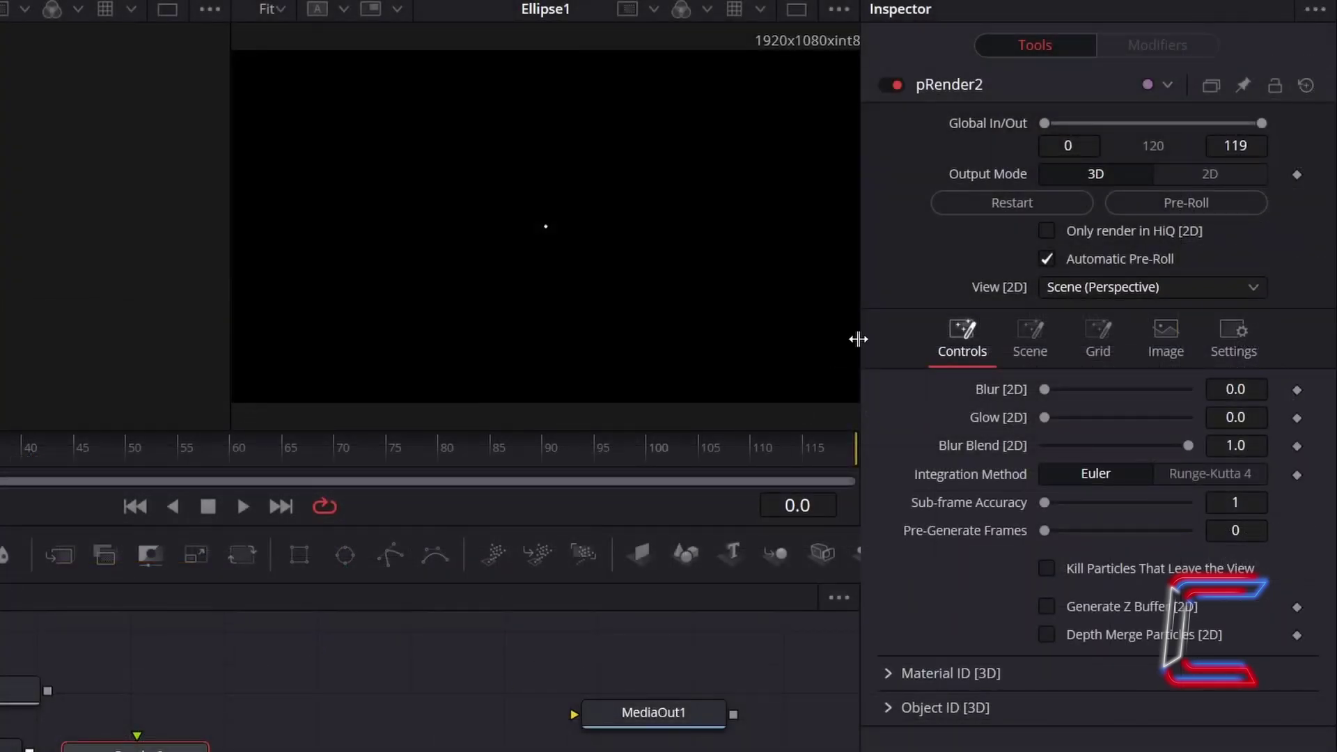
click(1235, 171)
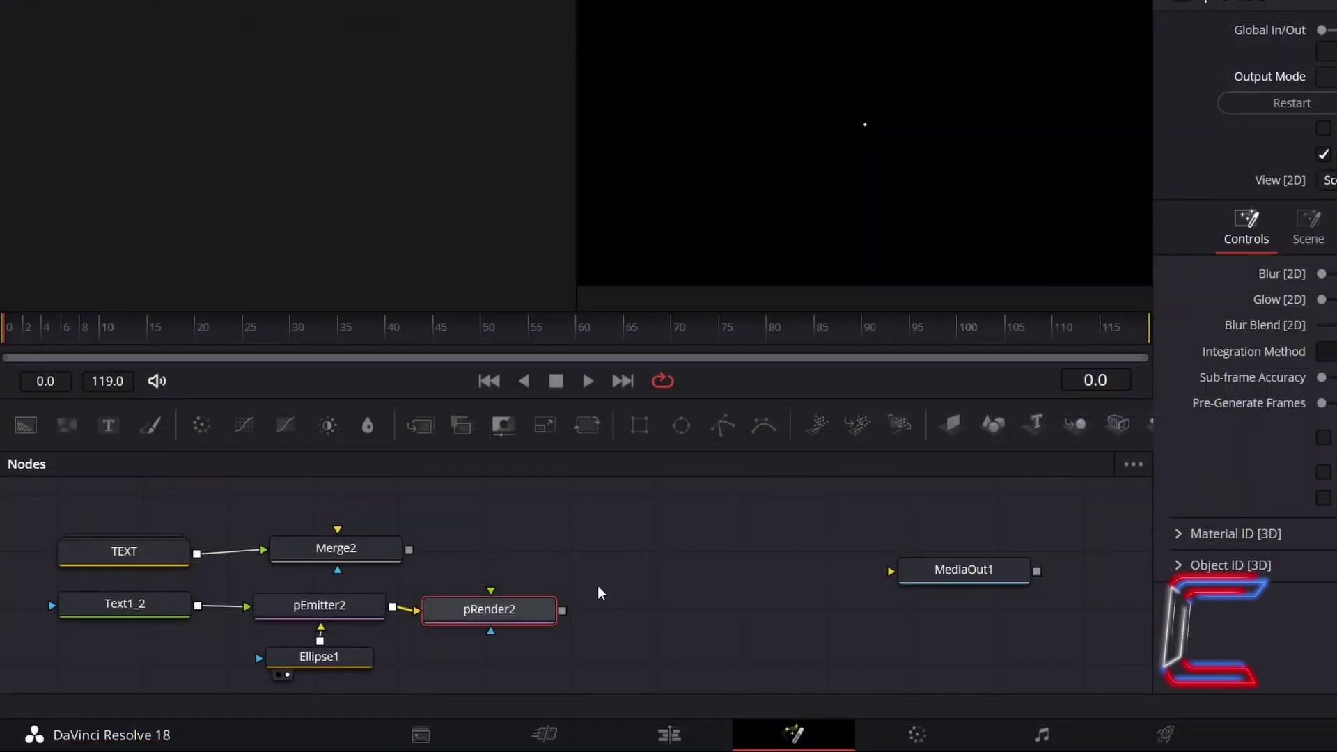
Add a Gaussian Blur node after pRender2 and set its Strength to 0.1
key(shift+space)
text(pRendergaussi)
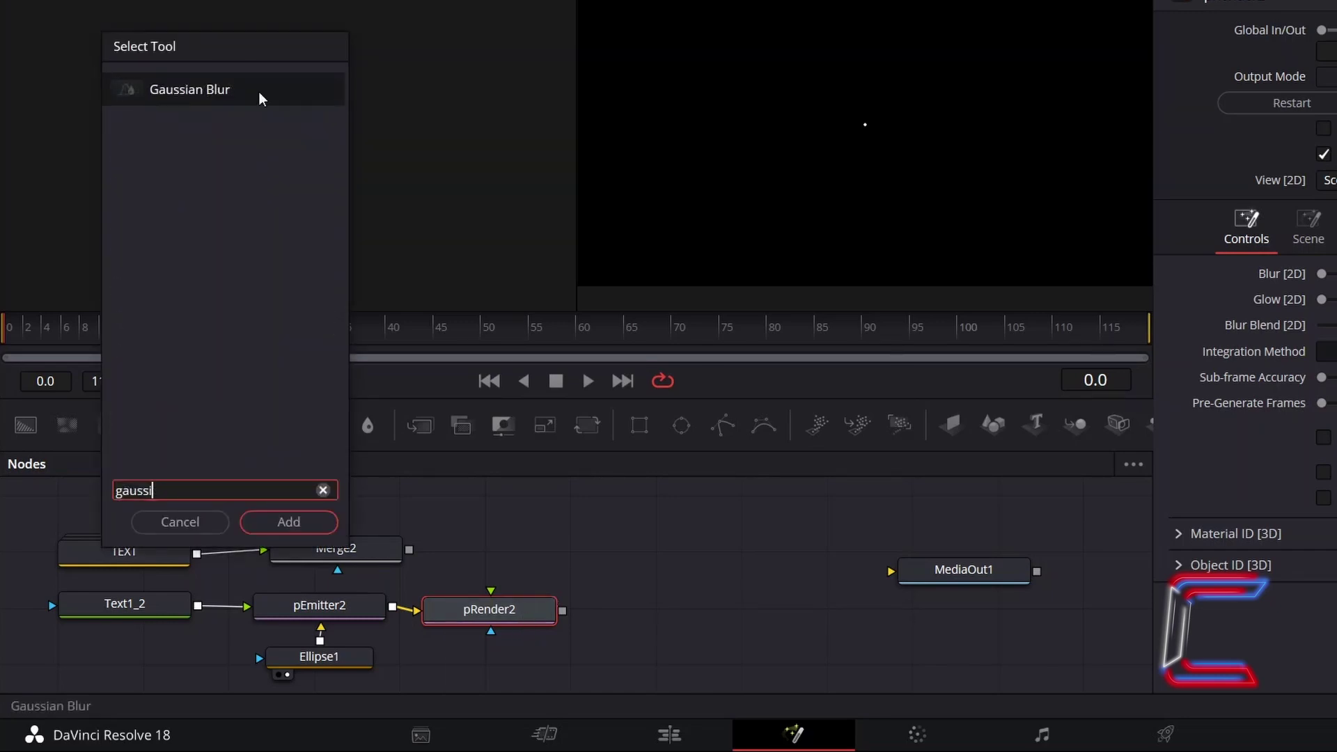
click(258, 64)
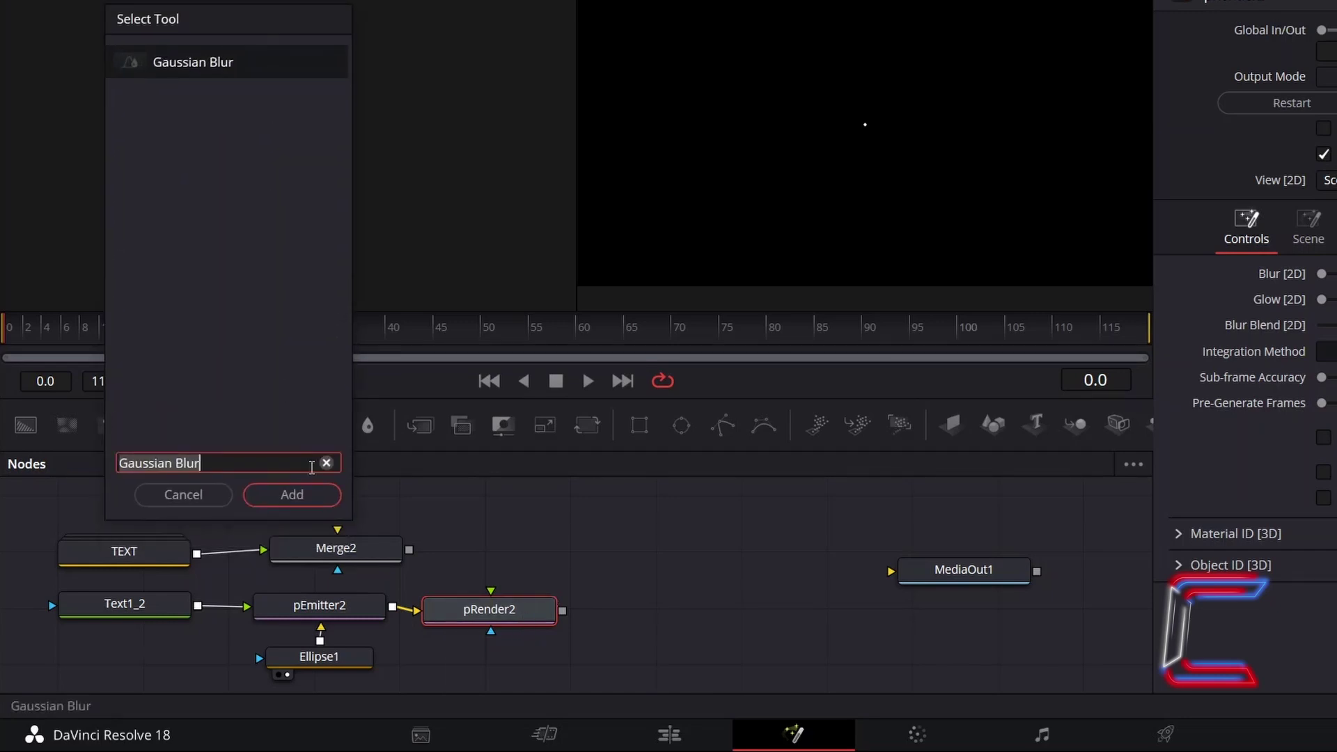
click(323, 496)
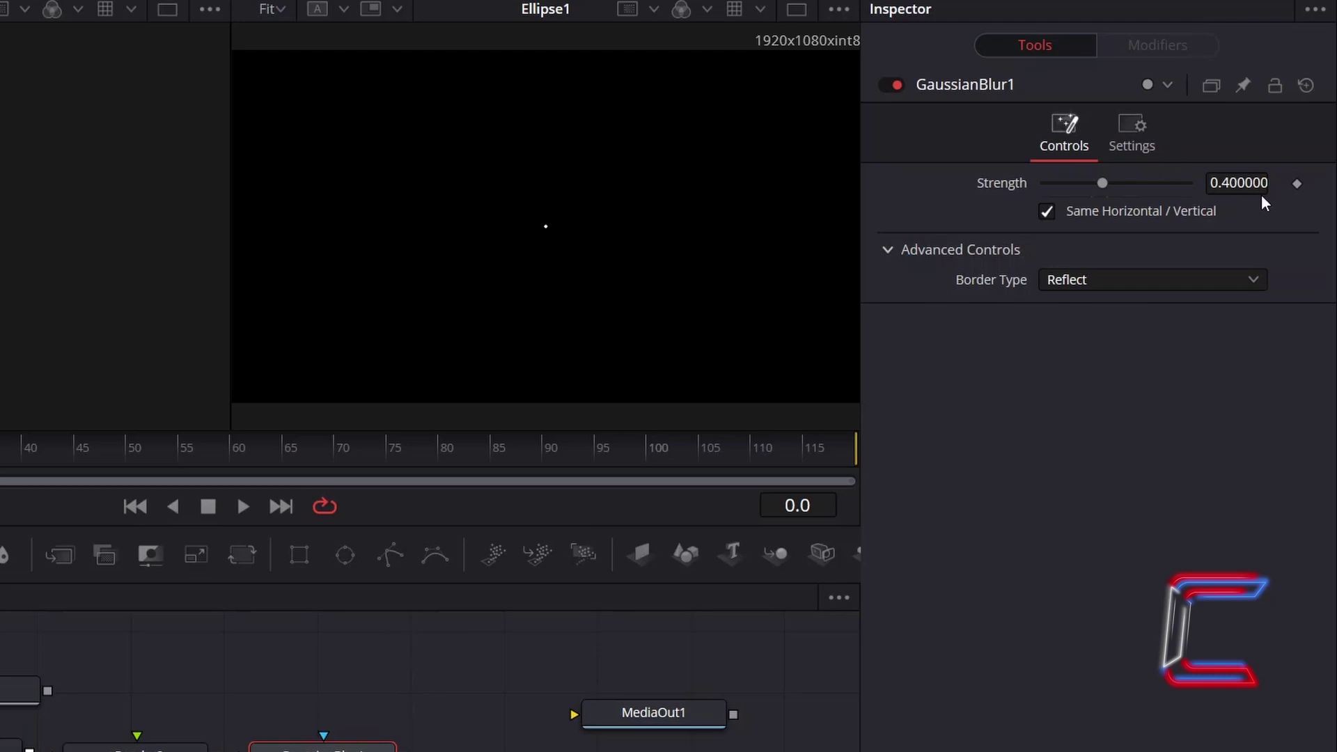
click(1262, 182)
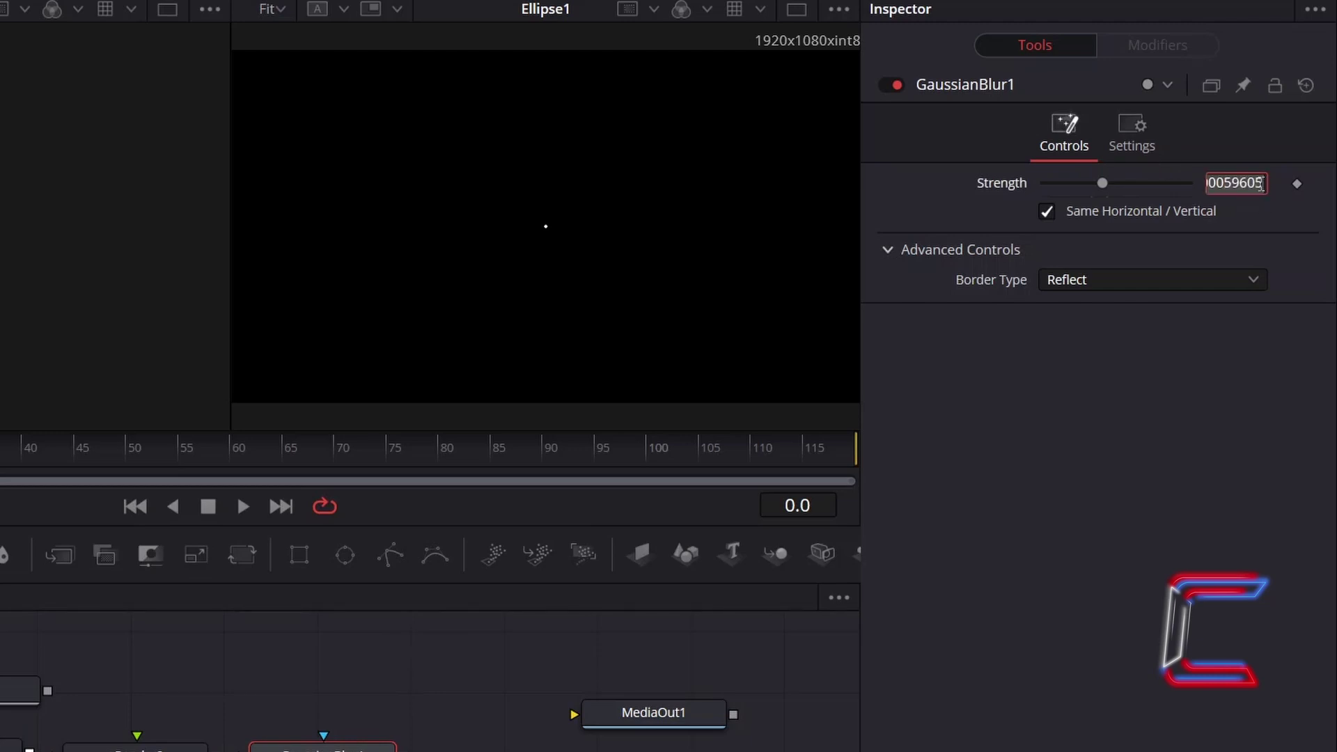
key(BackSpace)
text(0.1)
key(Return)
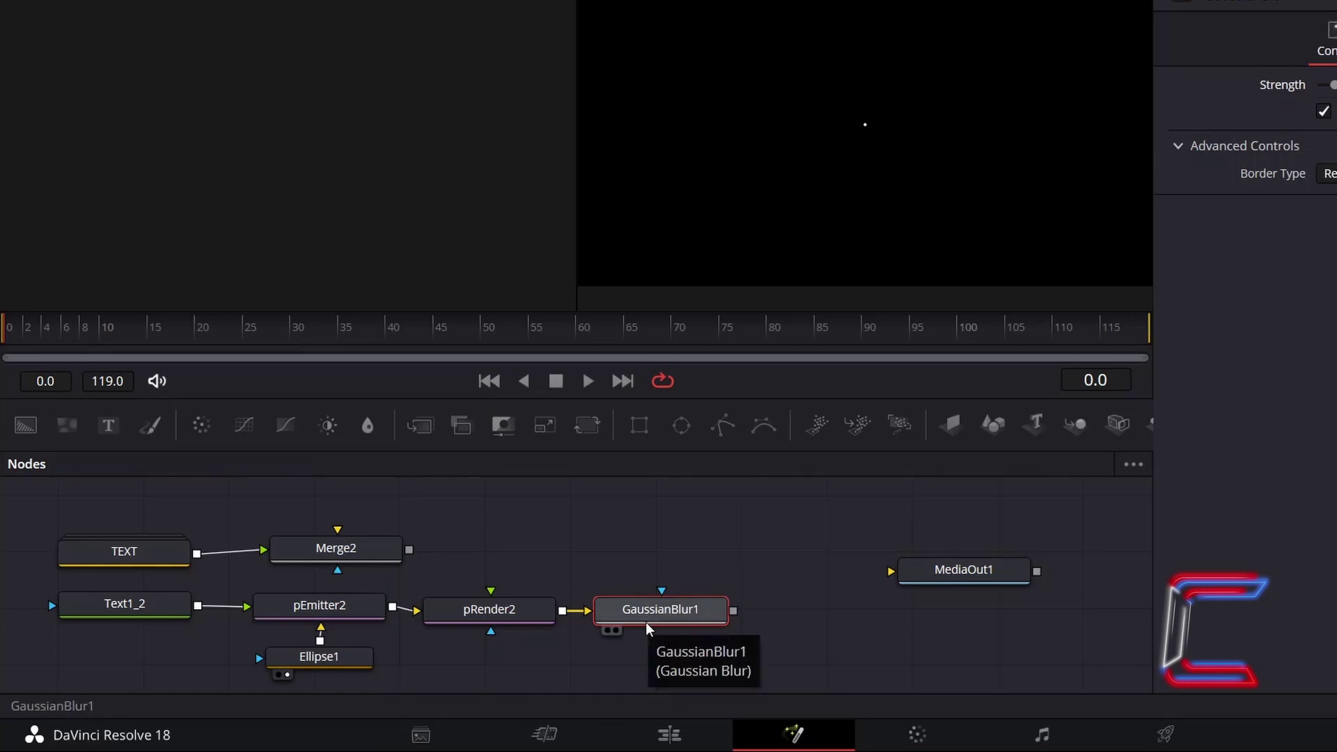
Add a Soft Glow node after GaussianBlur1
key(shift+space)
text(Soft Glow)
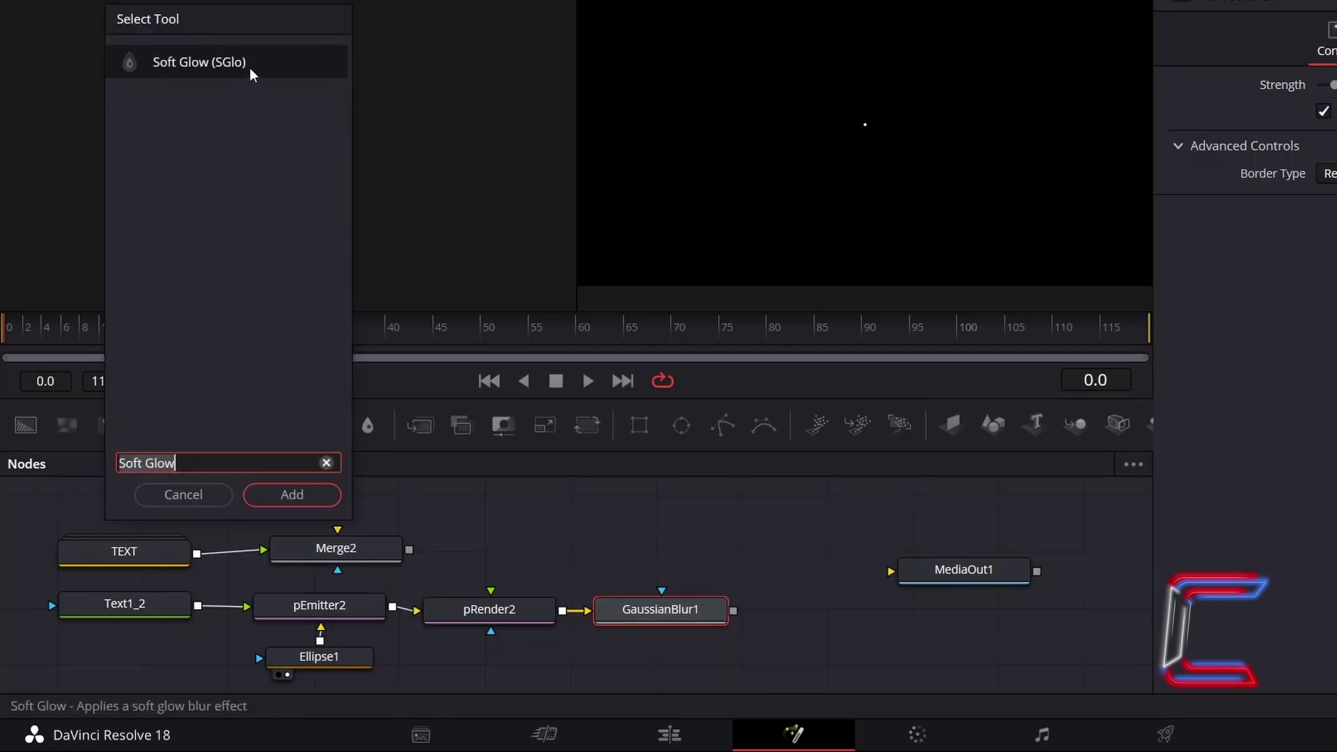
click(292, 494)
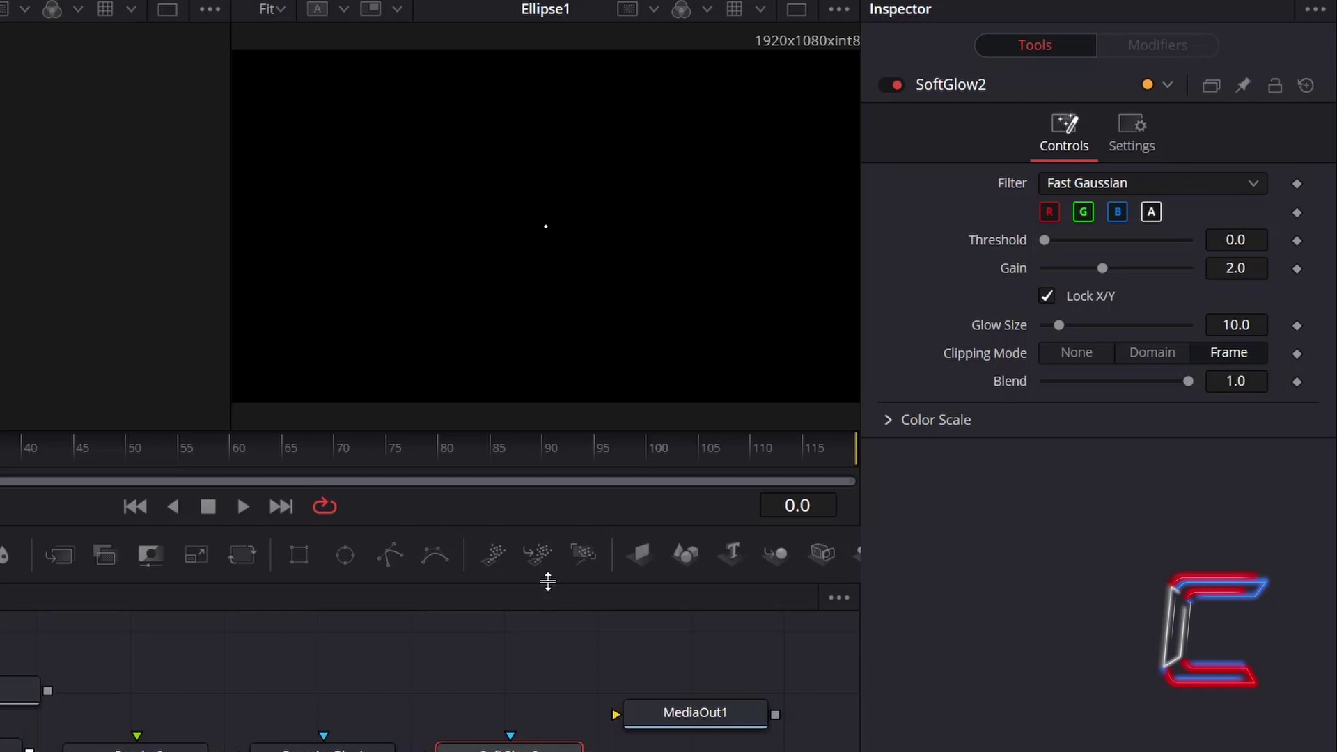
Set SoftGlow2's Gain to 1 and its Glow Size to 5.5
click(1236, 268)
text(1)
key(Return)
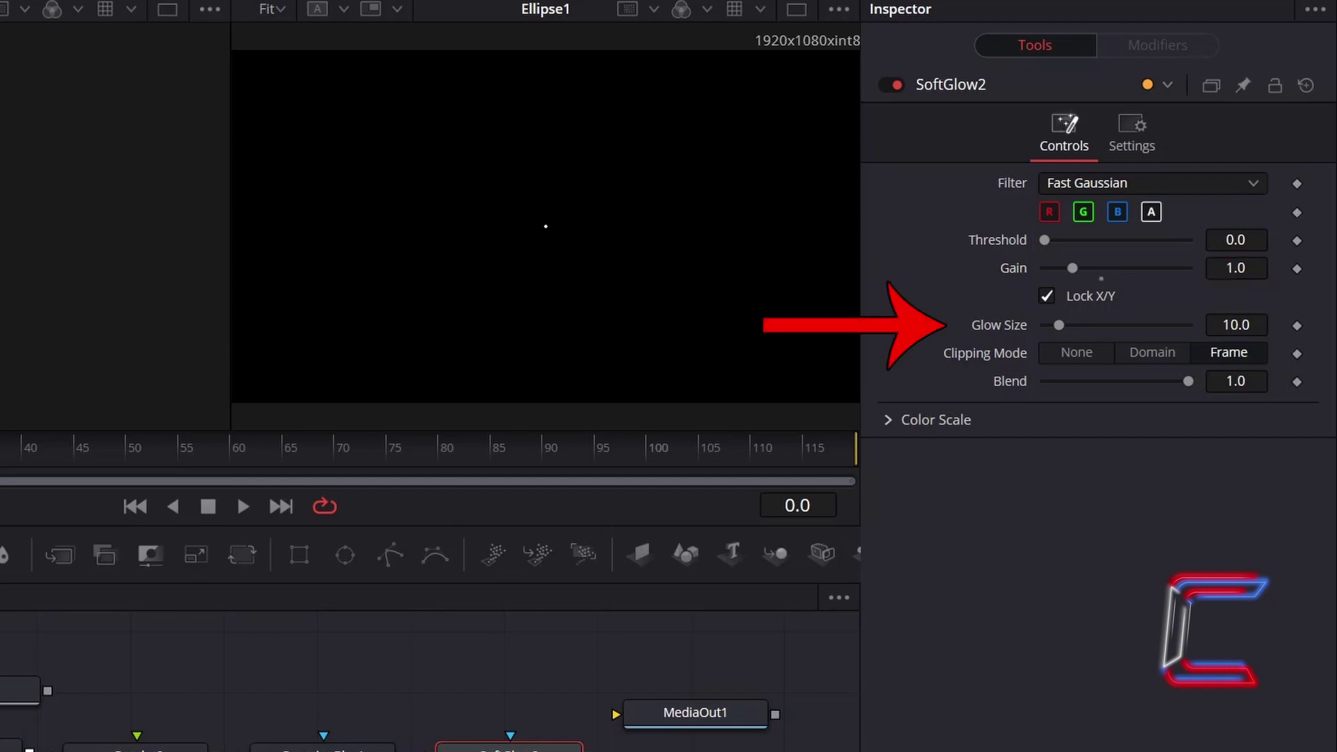
key(Tab)
text(5.5)
key(Tab)
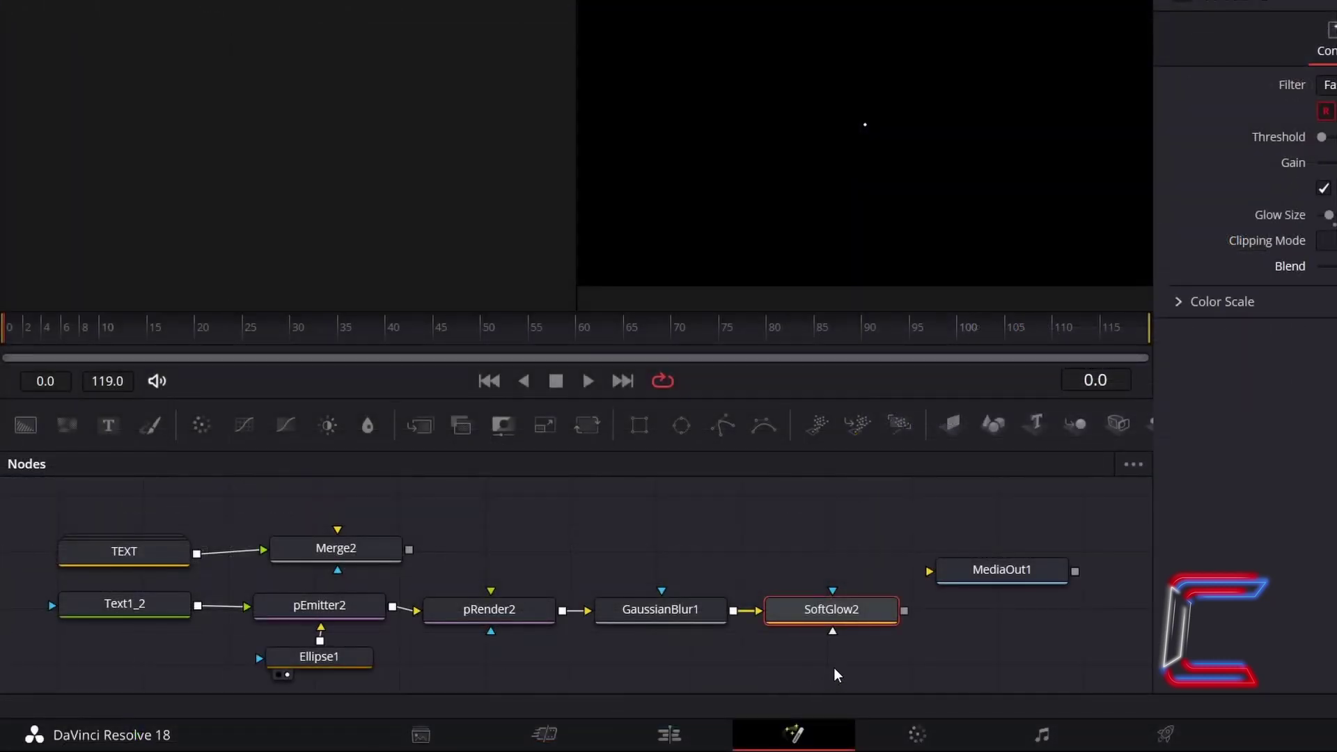
Group the particle nodes from Text1_2 and Ellipse1 through SoftGlow2 and name the group SNOW
drag(832, 660, 139, 613)
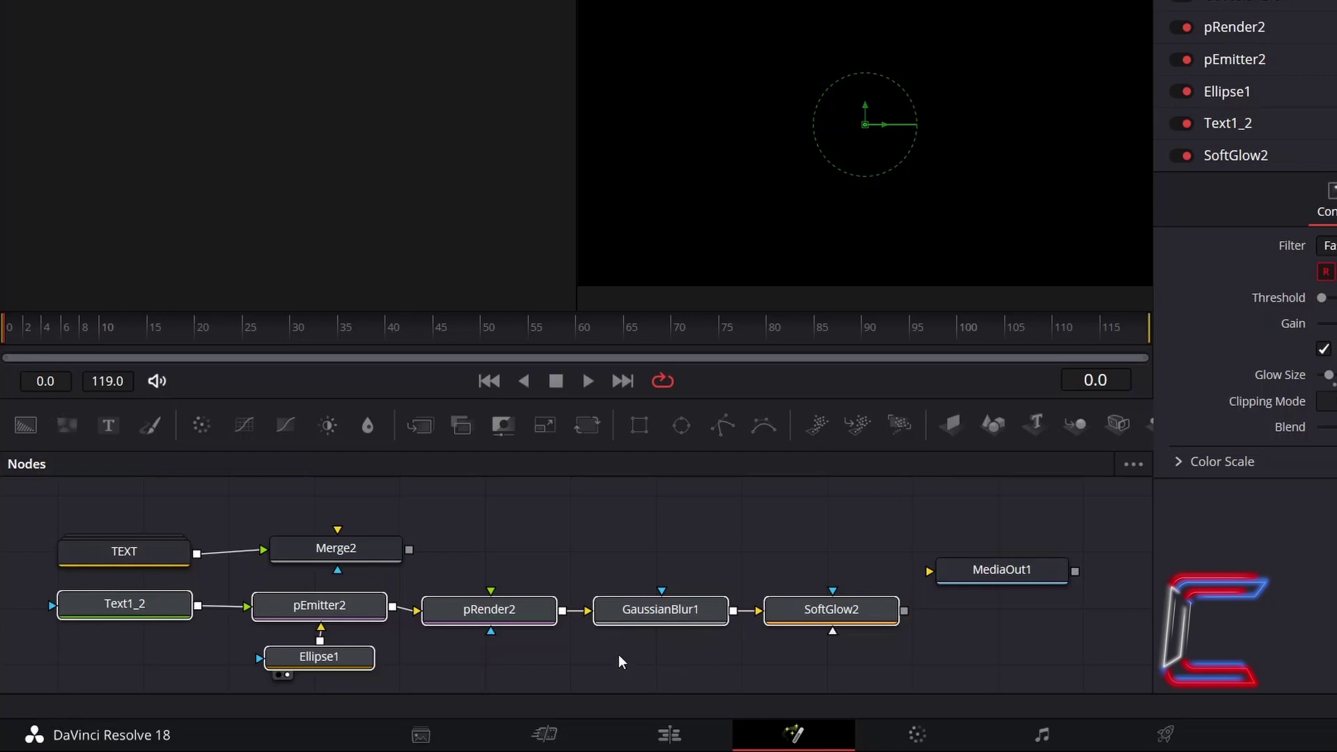
key(ctrl+g)
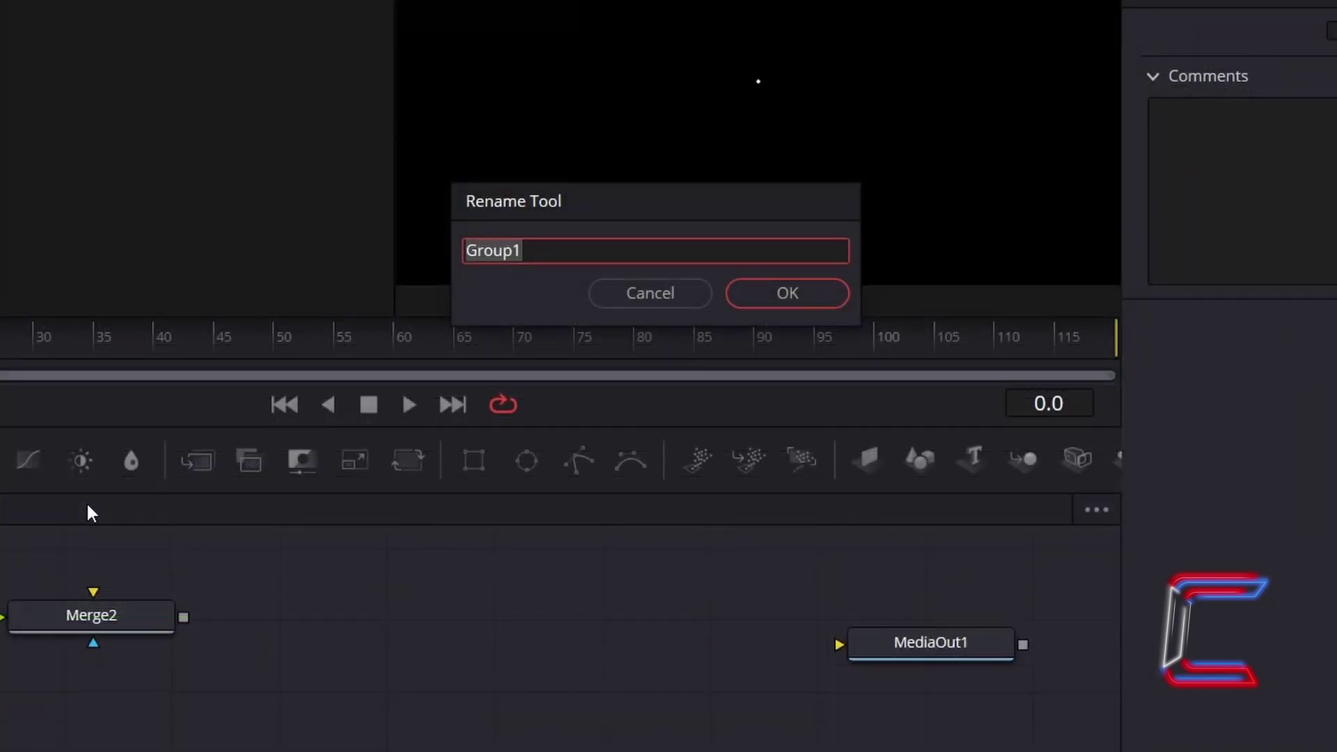
text(SNOW)
key(Return)
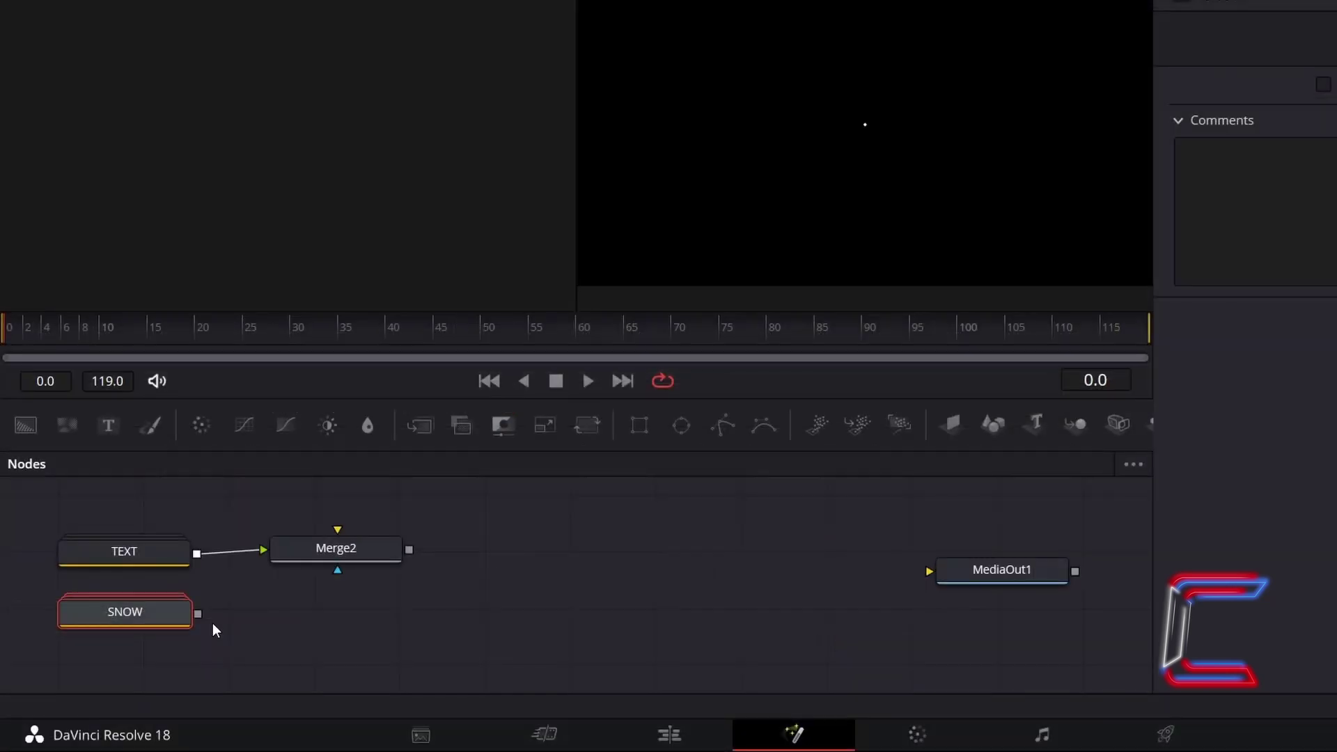
Connect the SNOW group's output to Merge2 and add another Merge node after Merge2
mouse_move(197, 613)
mouse_down()
mouse_move(334, 561)
mouse_move(339, 538)
mouse_up()
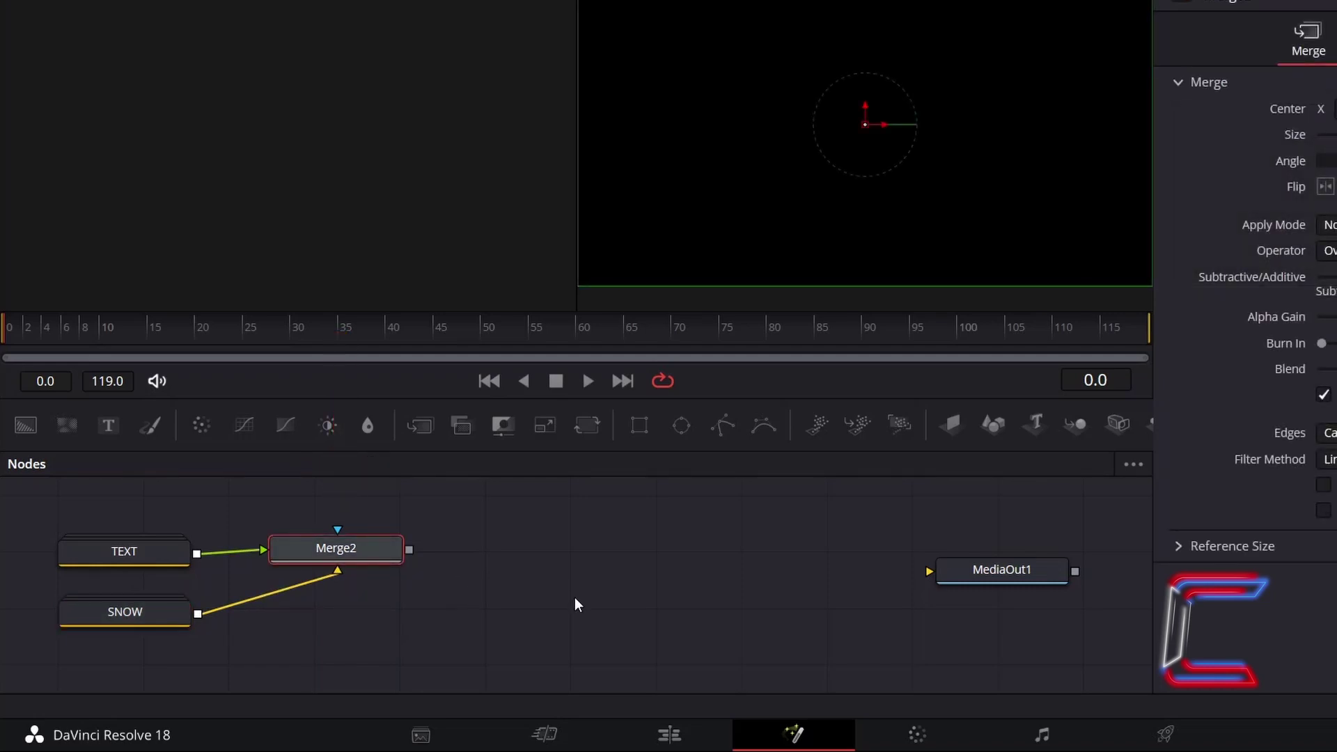
key(ctrl+a)
text(Merge)
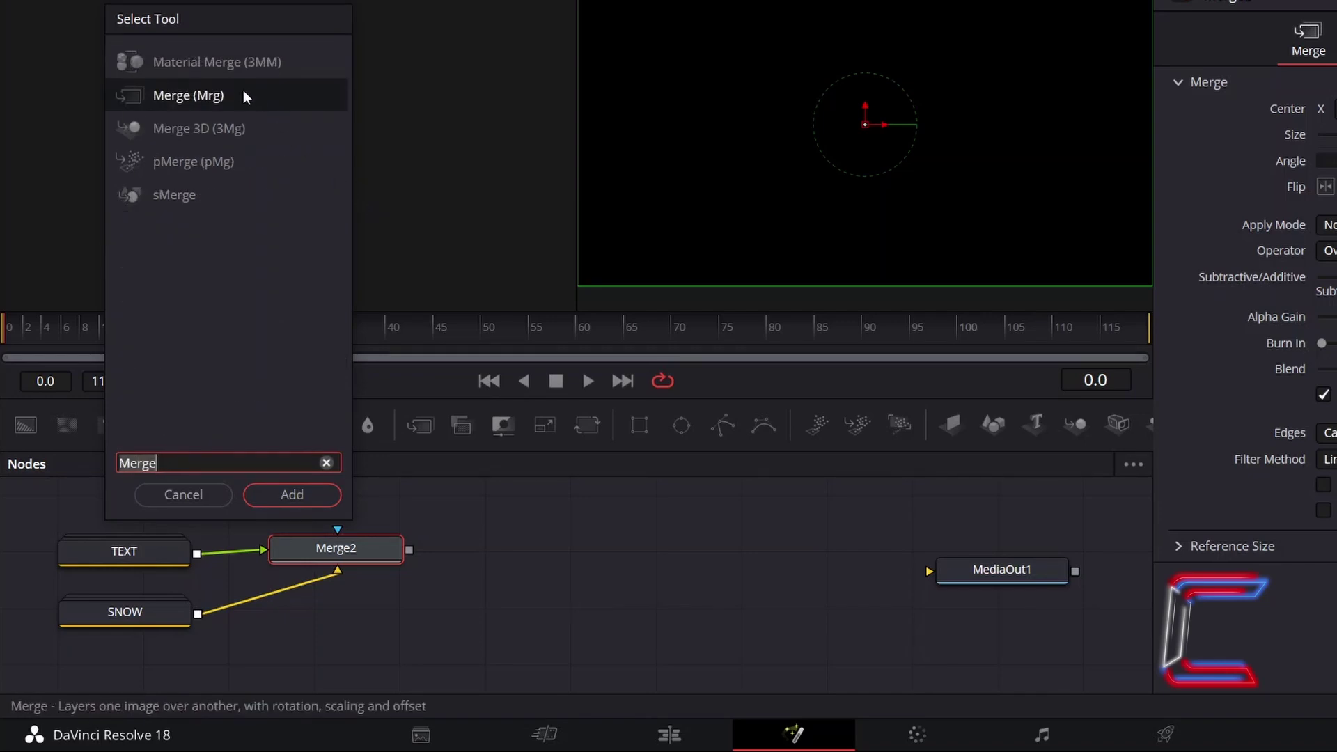
click(298, 493)
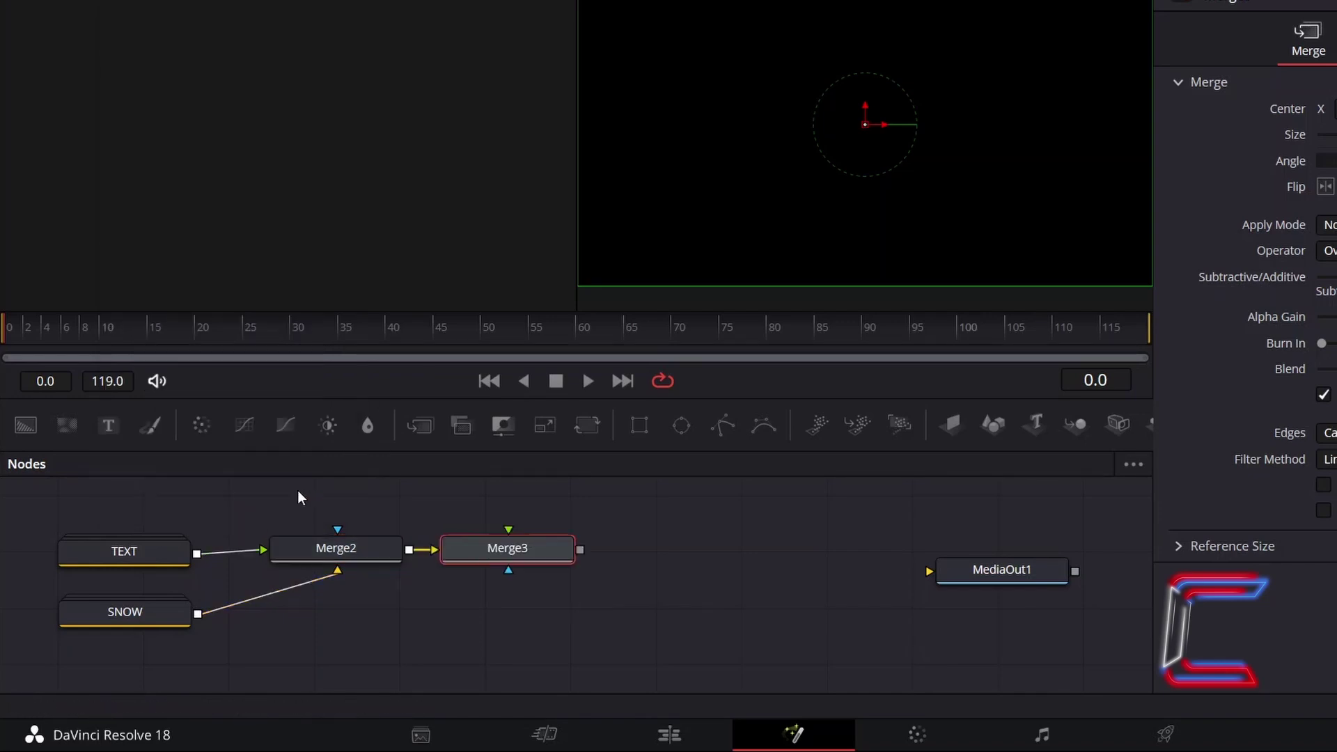
Add an unconnected FastNoise node below the merge nodes
click(431, 632)
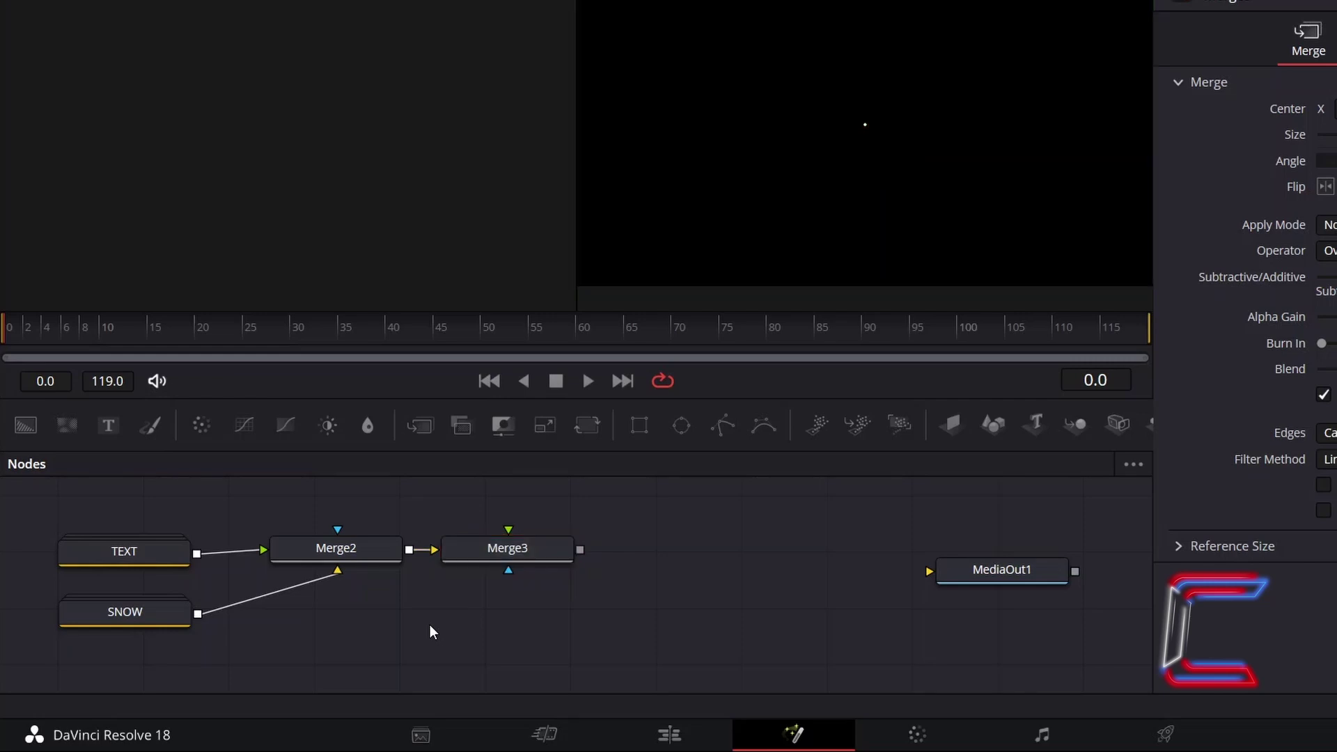
key(shift+space)
text(FastNoise)
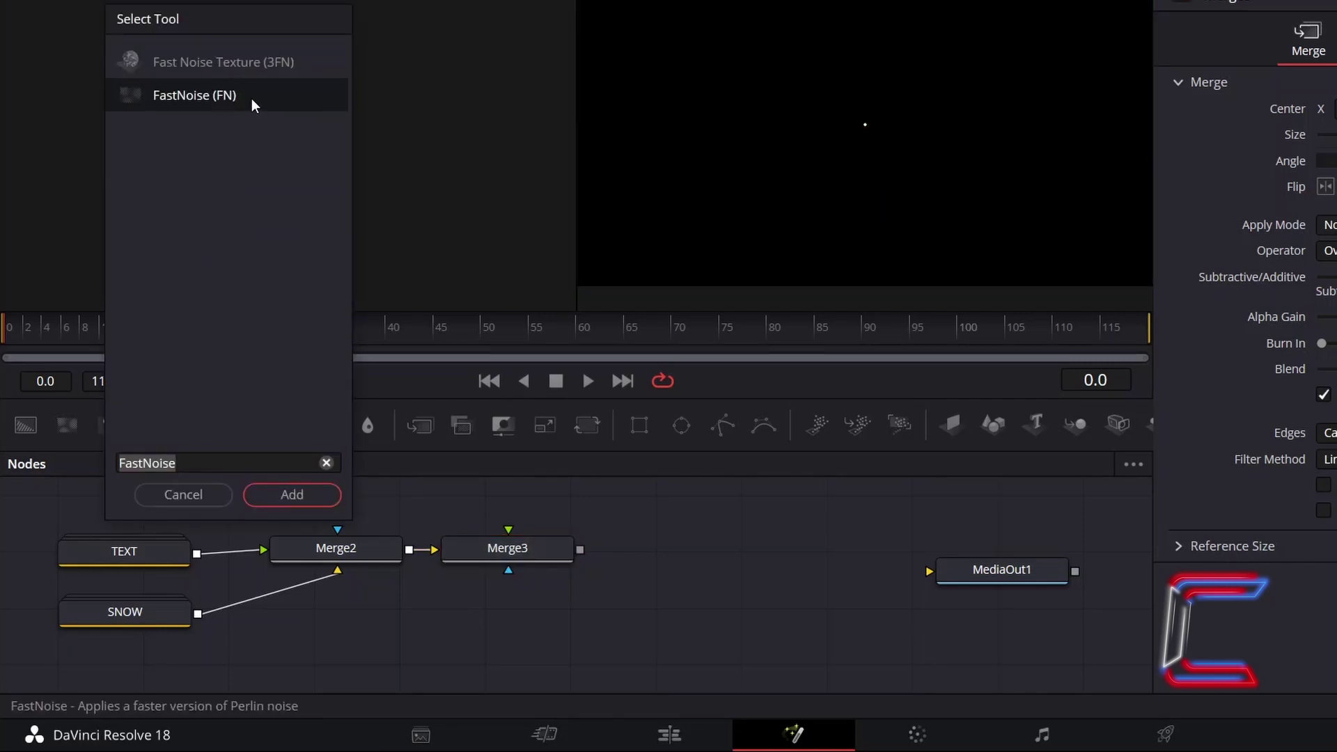
click(325, 495)
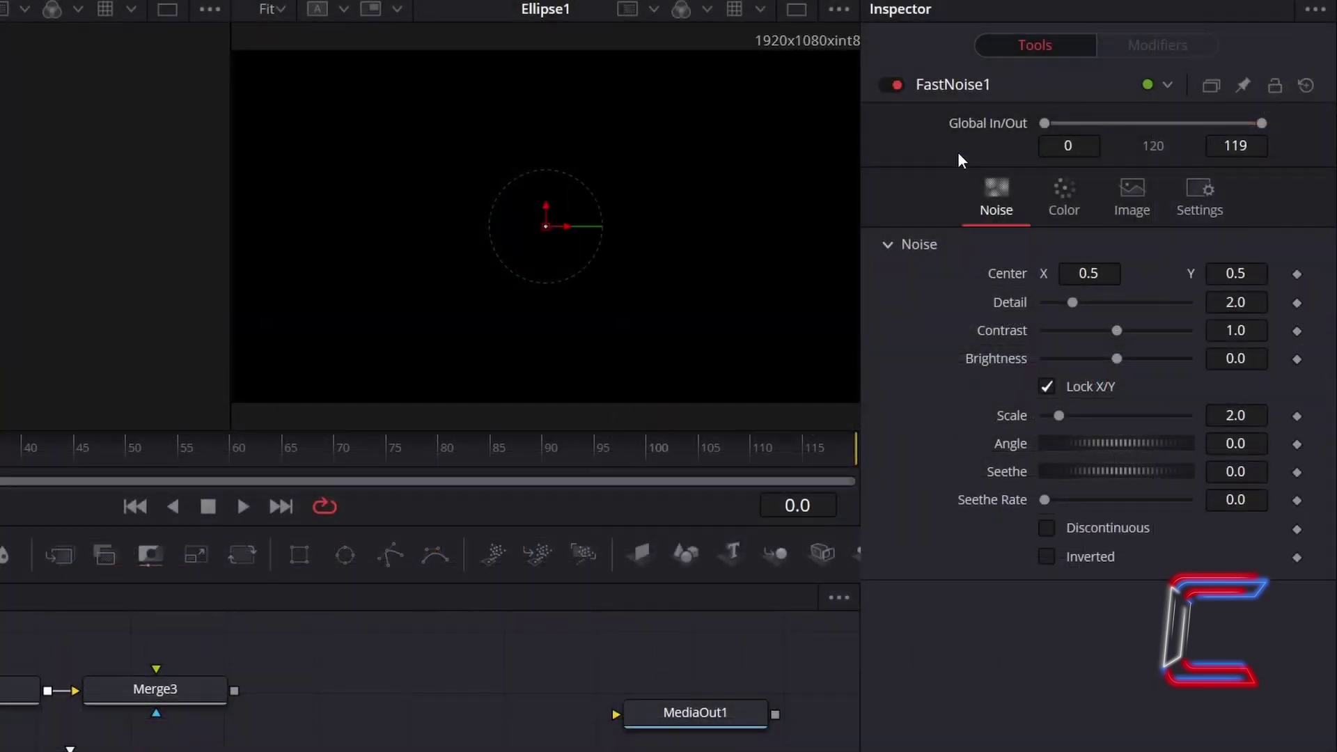
Set FastNoise1's Detail to 10 and its Scale to 20
click(1261, 300)
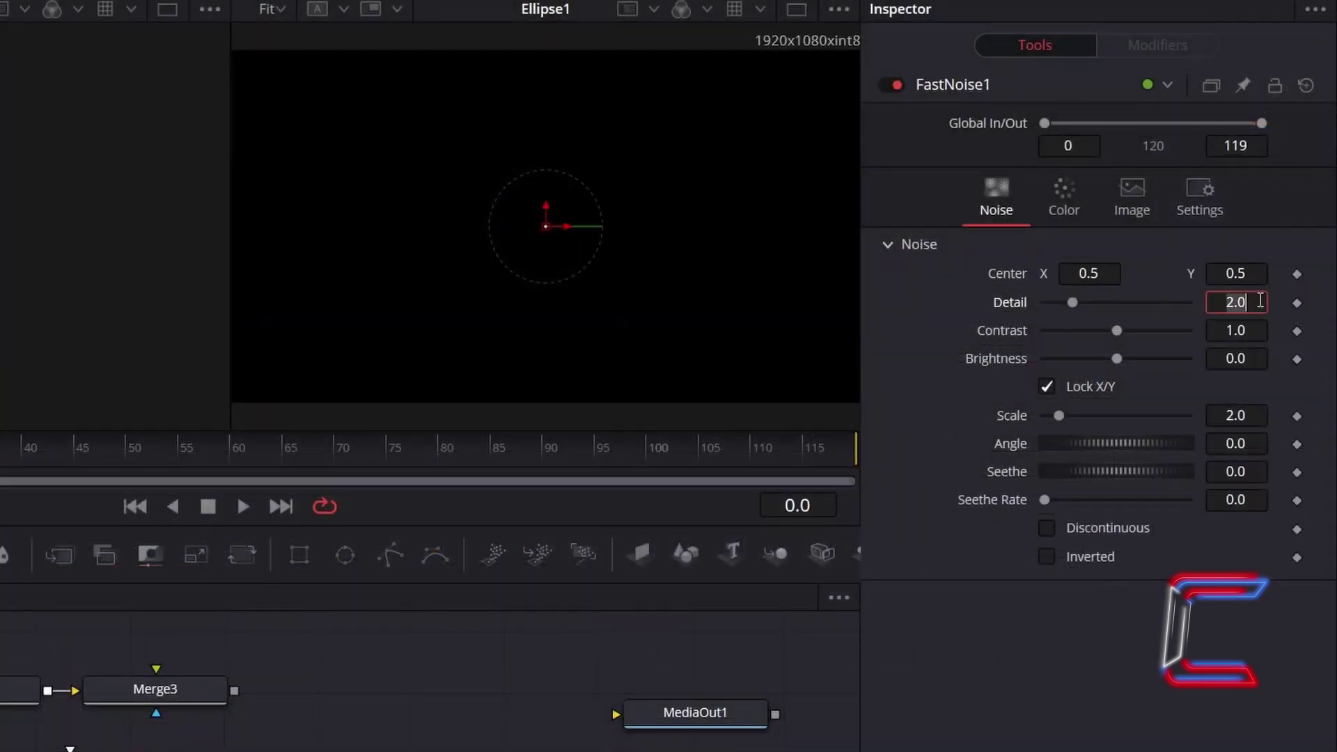
text(10)
key(Tab)
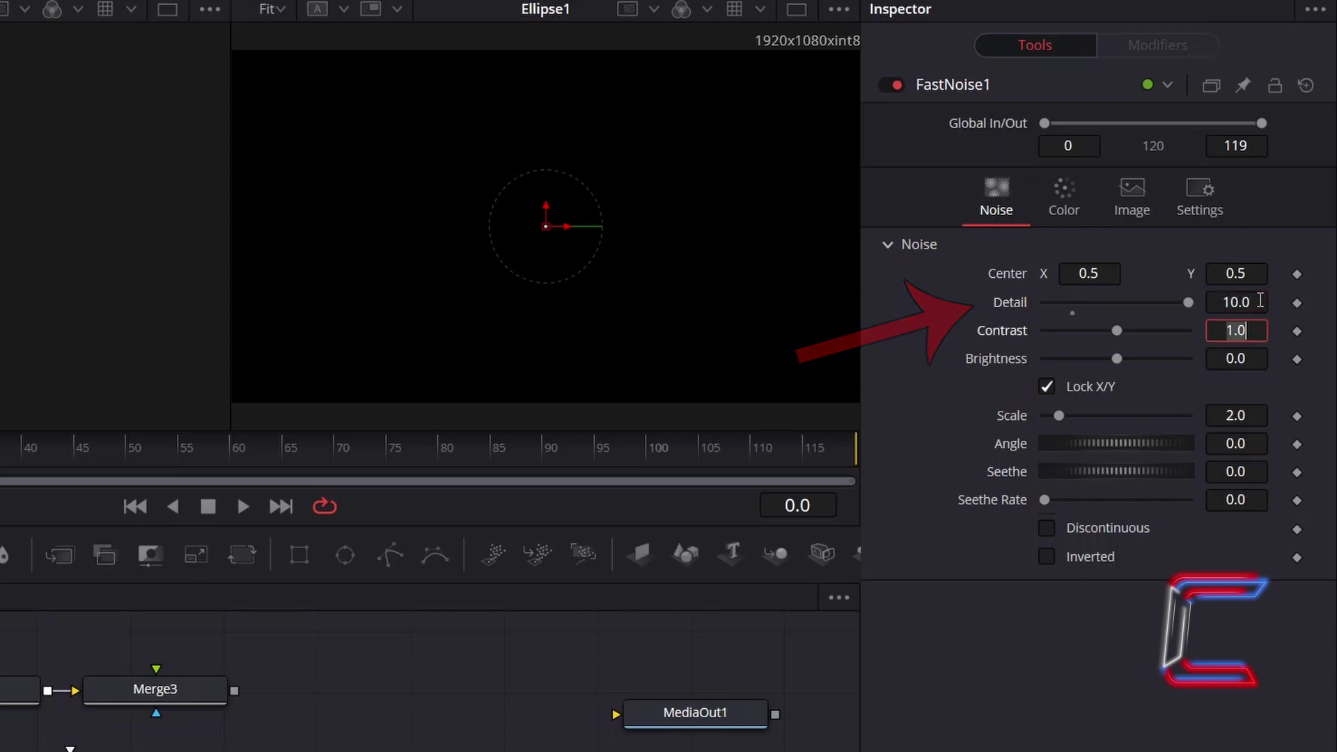
click(1253, 415)
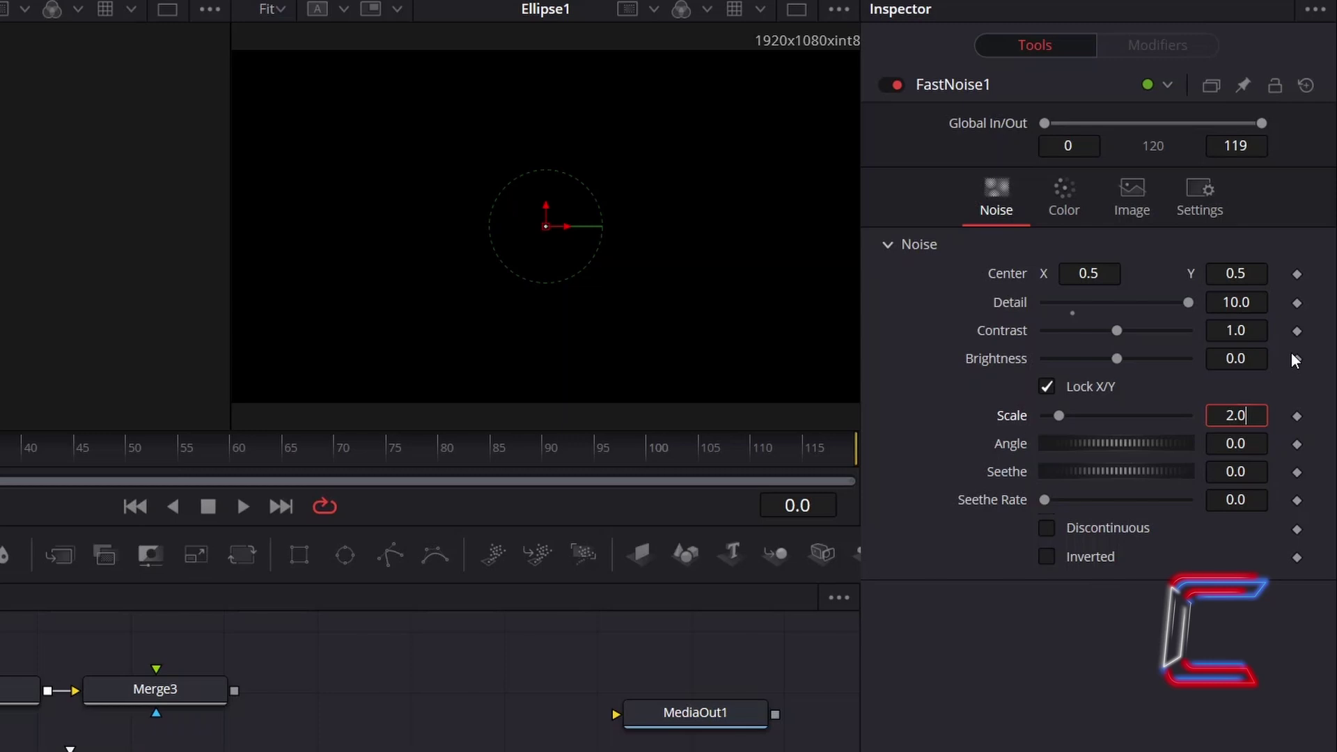
key(BackSpace)
key(BackSpace)
text(0)
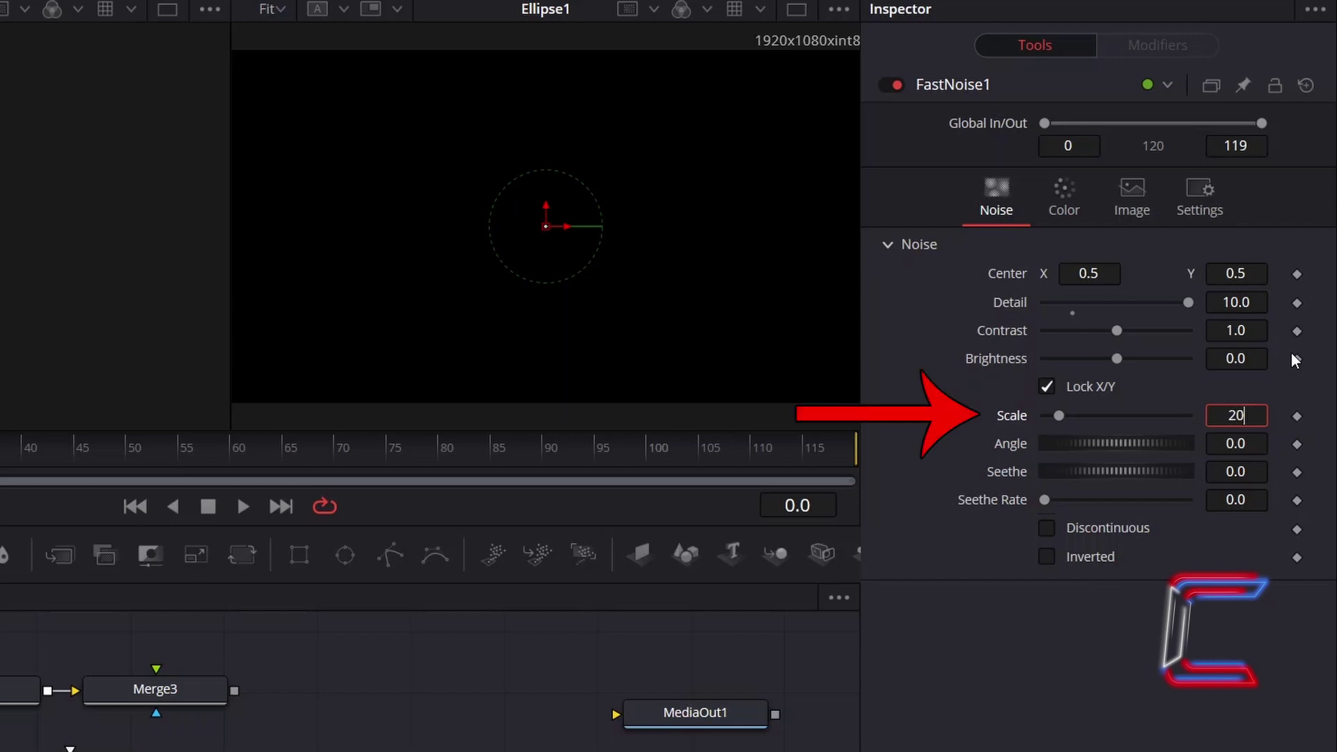
key(Tab)
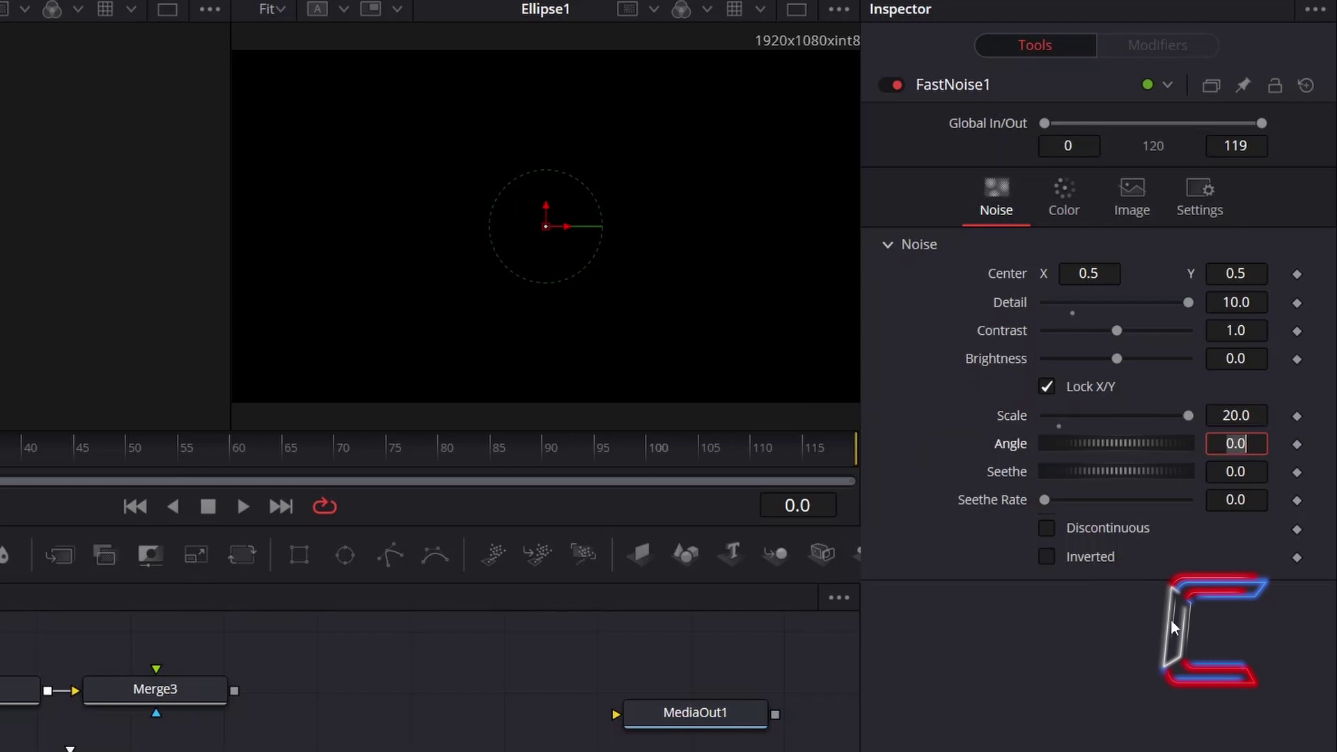
Set FastNoise1's Seethe Rate to 0.1
click(1255, 501)
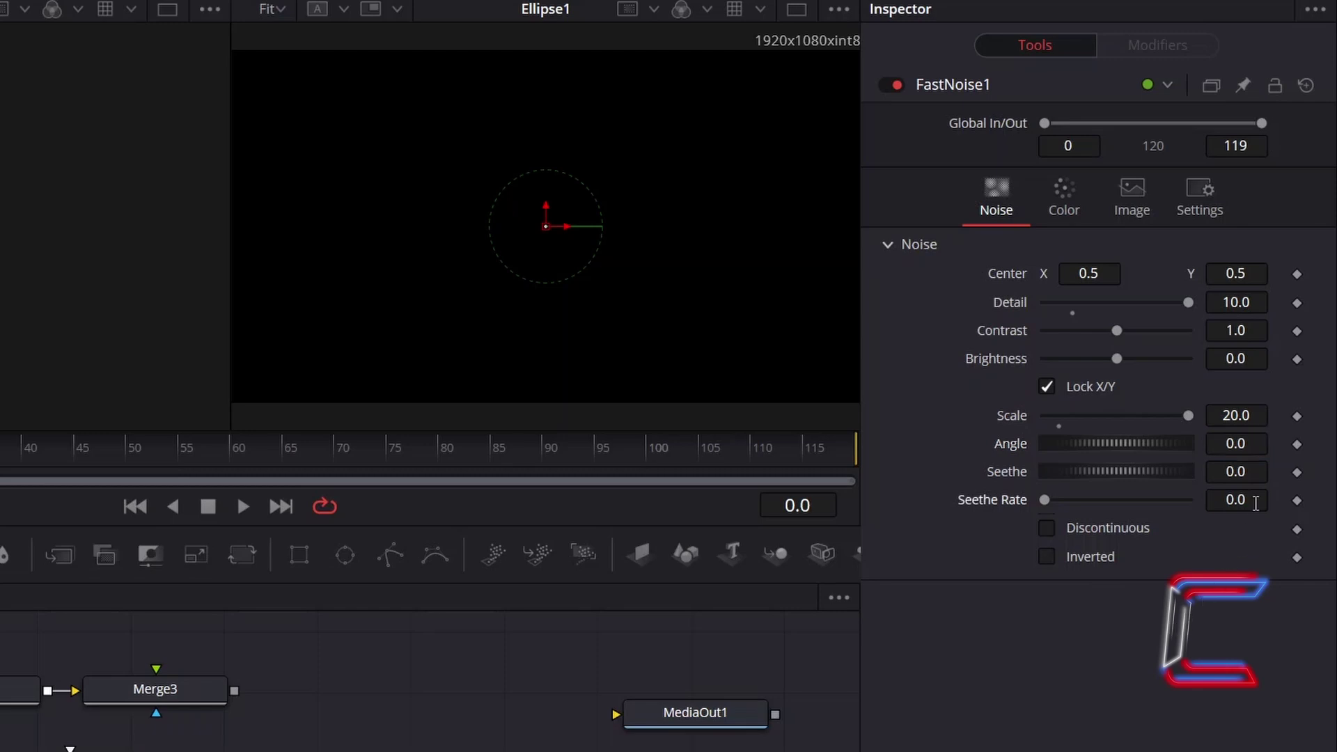
key(BackSpace)
text(1)
key(Tab)
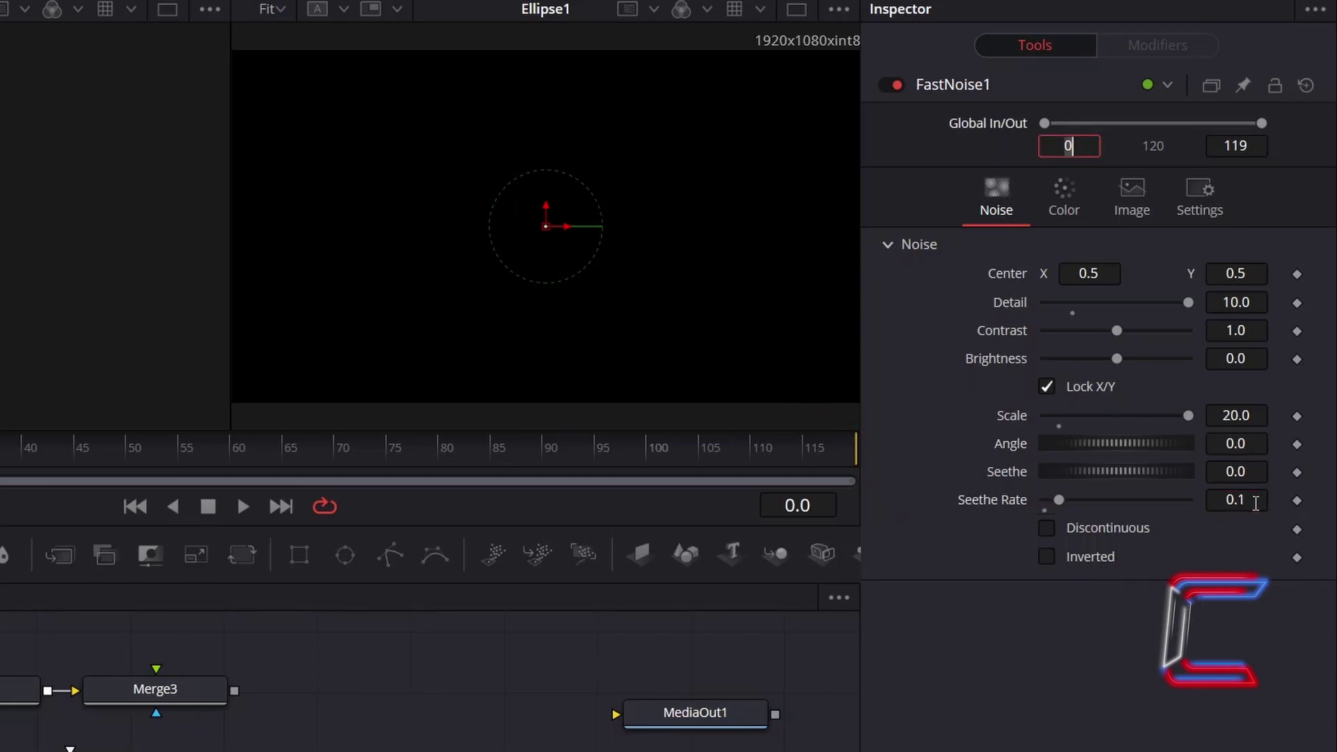
Switch FastNoise1's color type to Gradient and change the black starting stop to light blue #81e4ff
click(1068, 219)
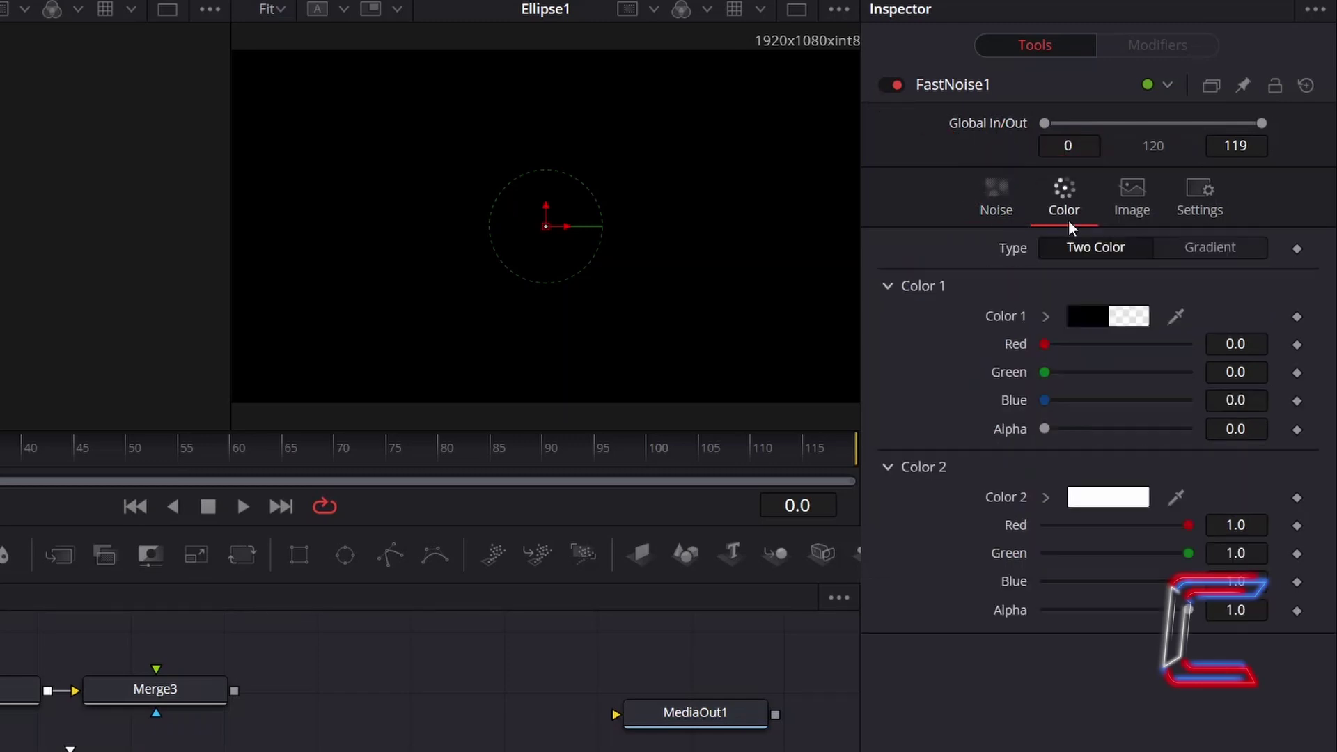
click(1249, 252)
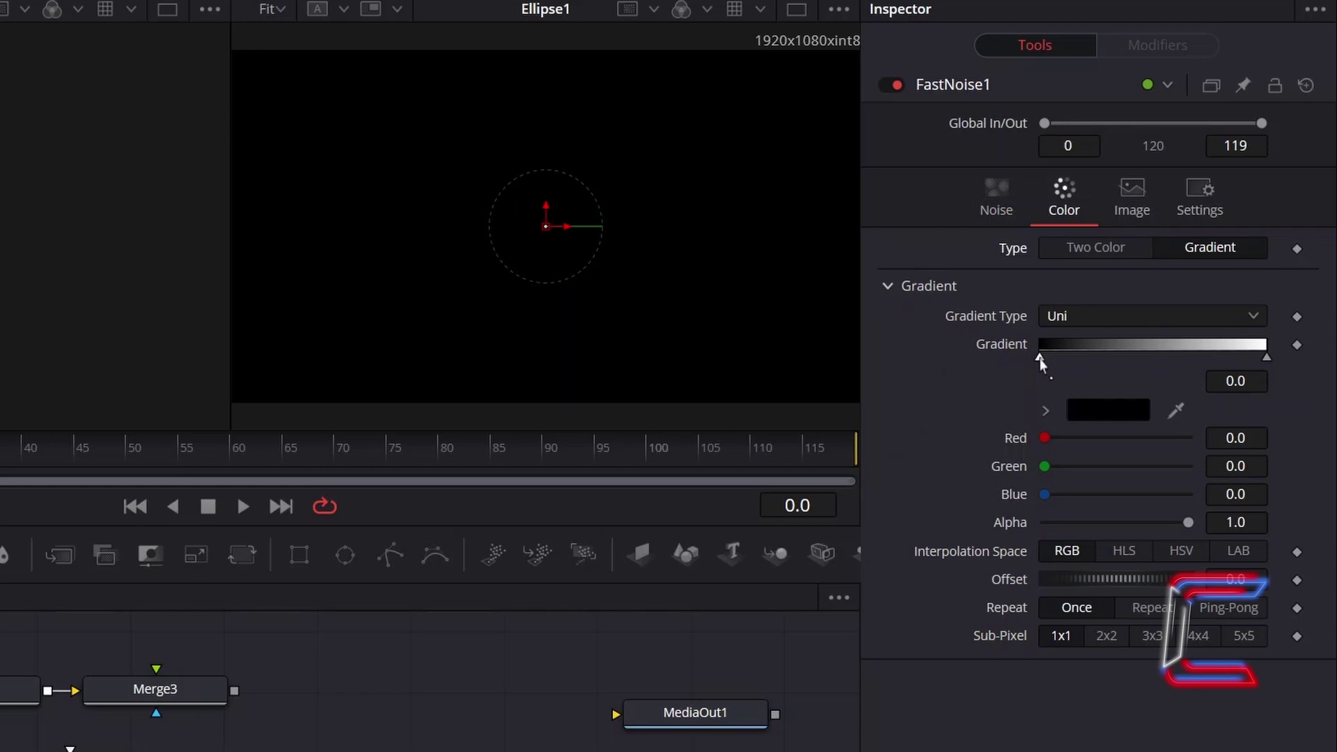
click(1117, 411)
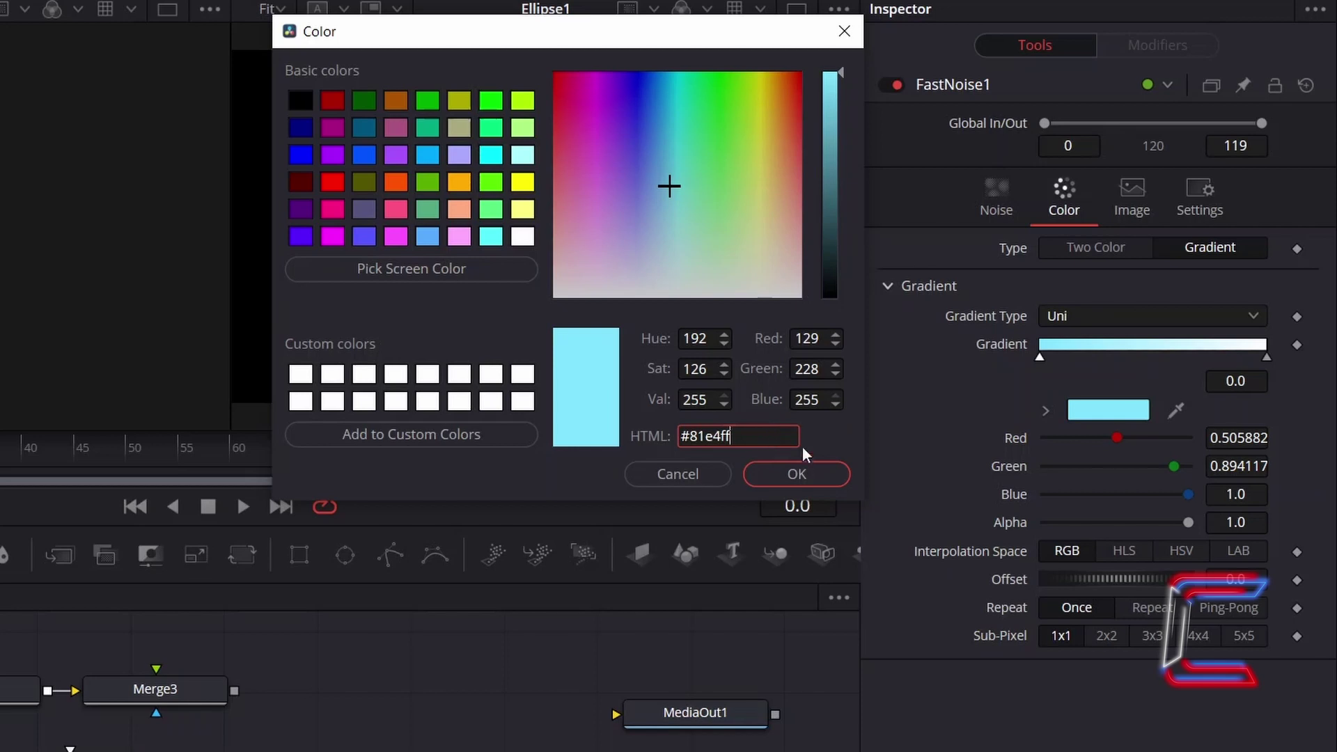
click(802, 479)
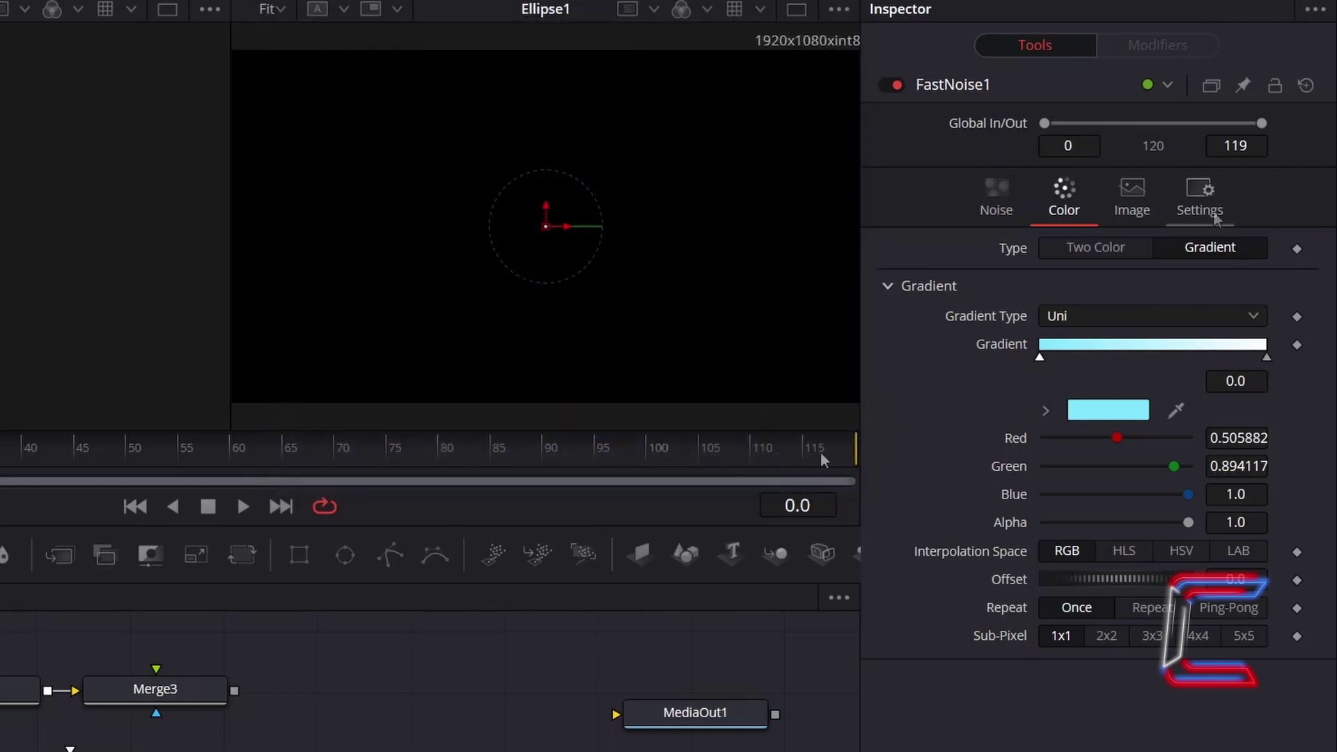
click(1266, 357)
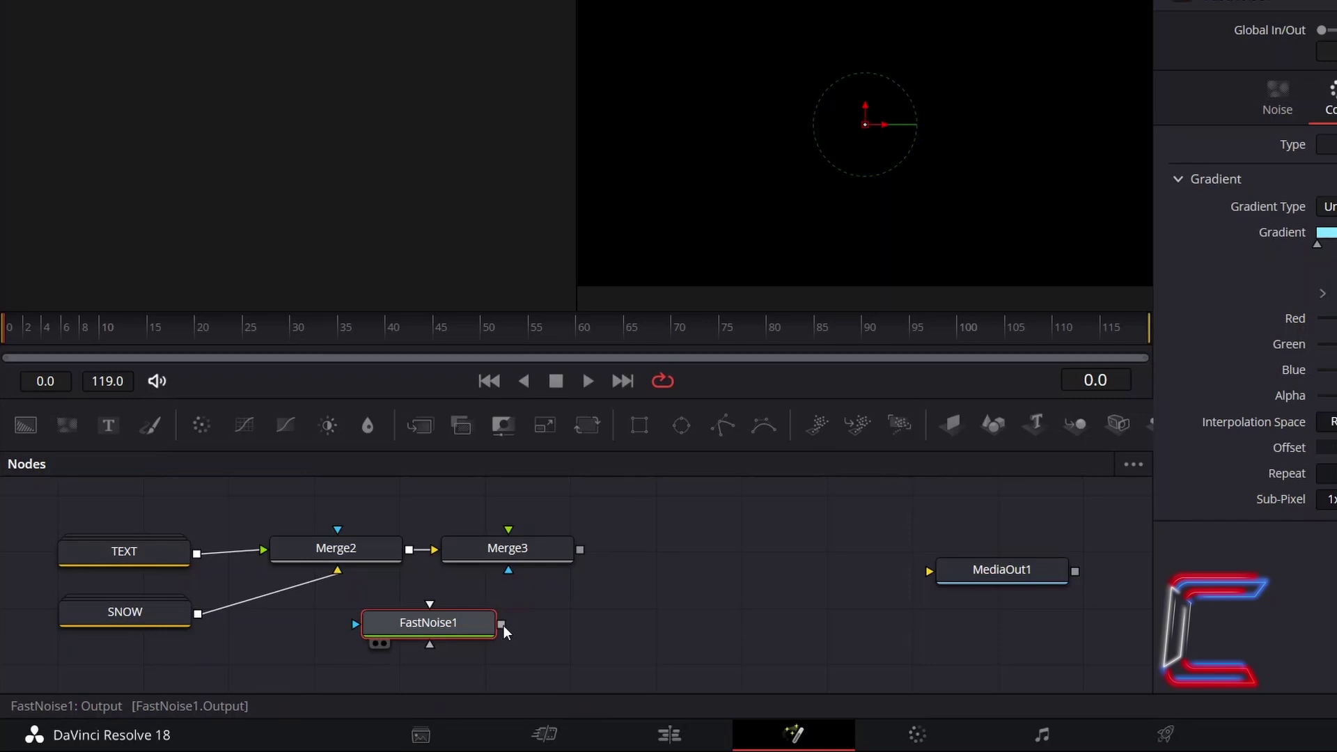
Connect FastNoise1's output to Merge3's foreground input and Merge3's output to MediaOut1
drag(503, 624, 928, 571)
click(567, 550)
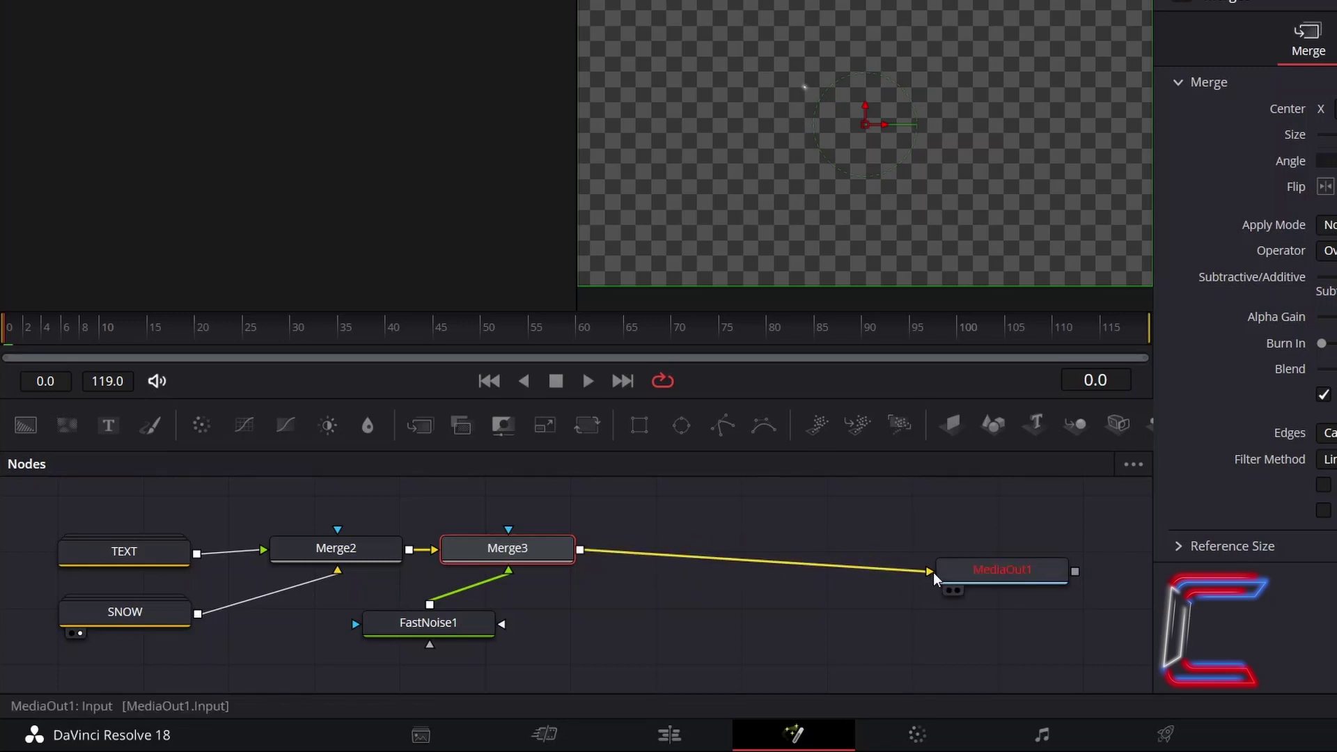
mouse_move(960, 597)
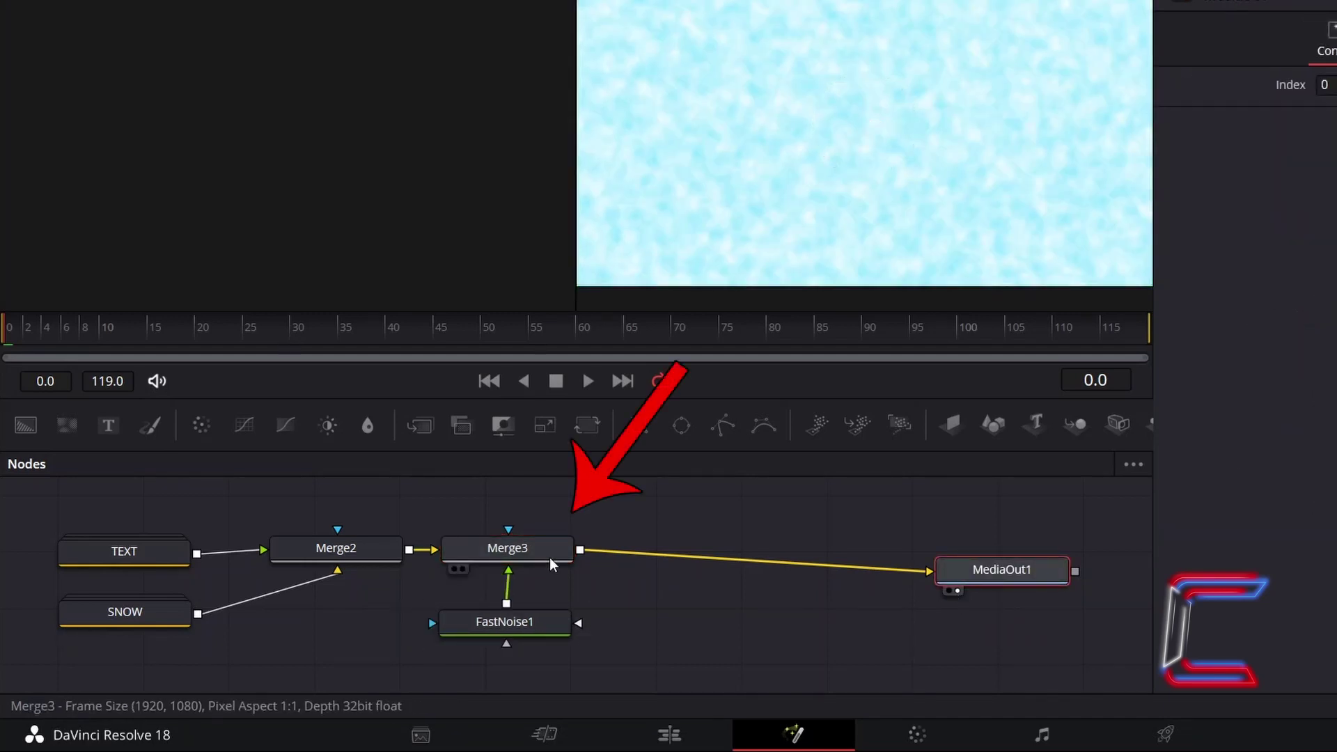
Set Merge3's Apply Mode to Darken
click(549, 557)
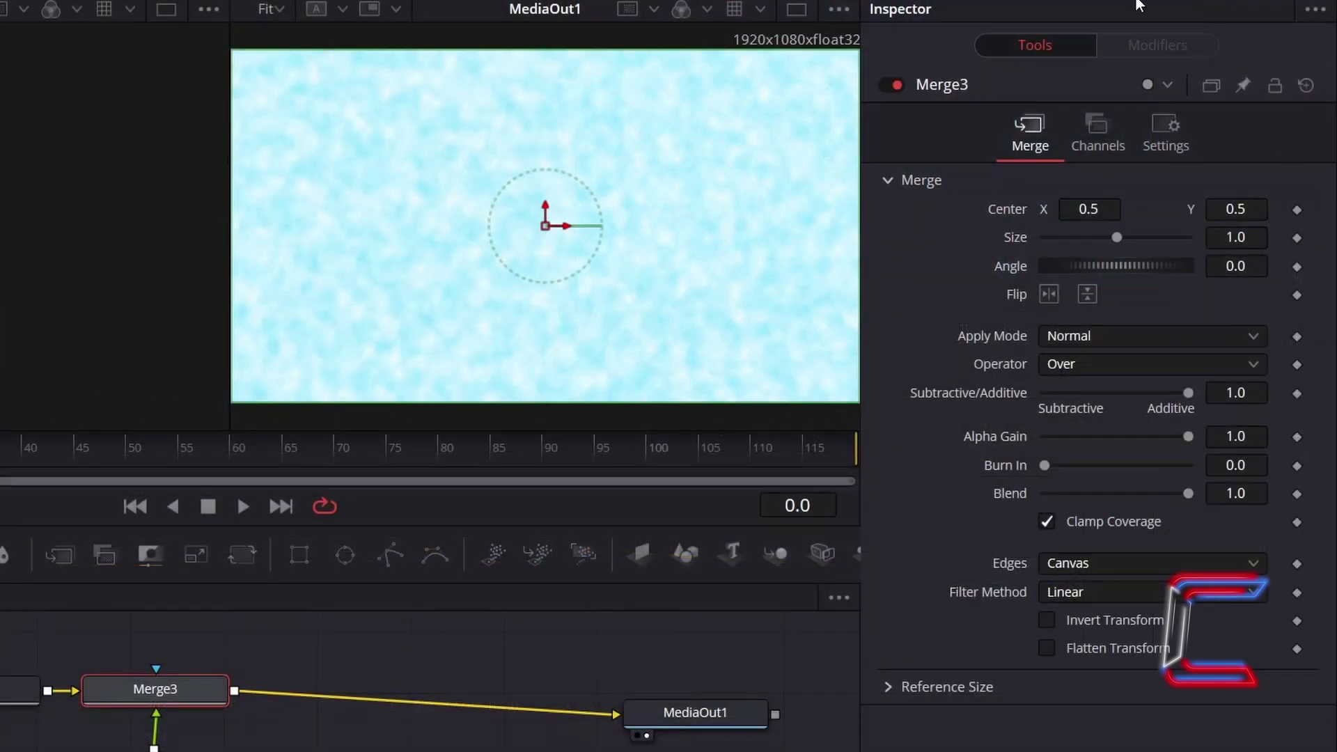
click(1130, 340)
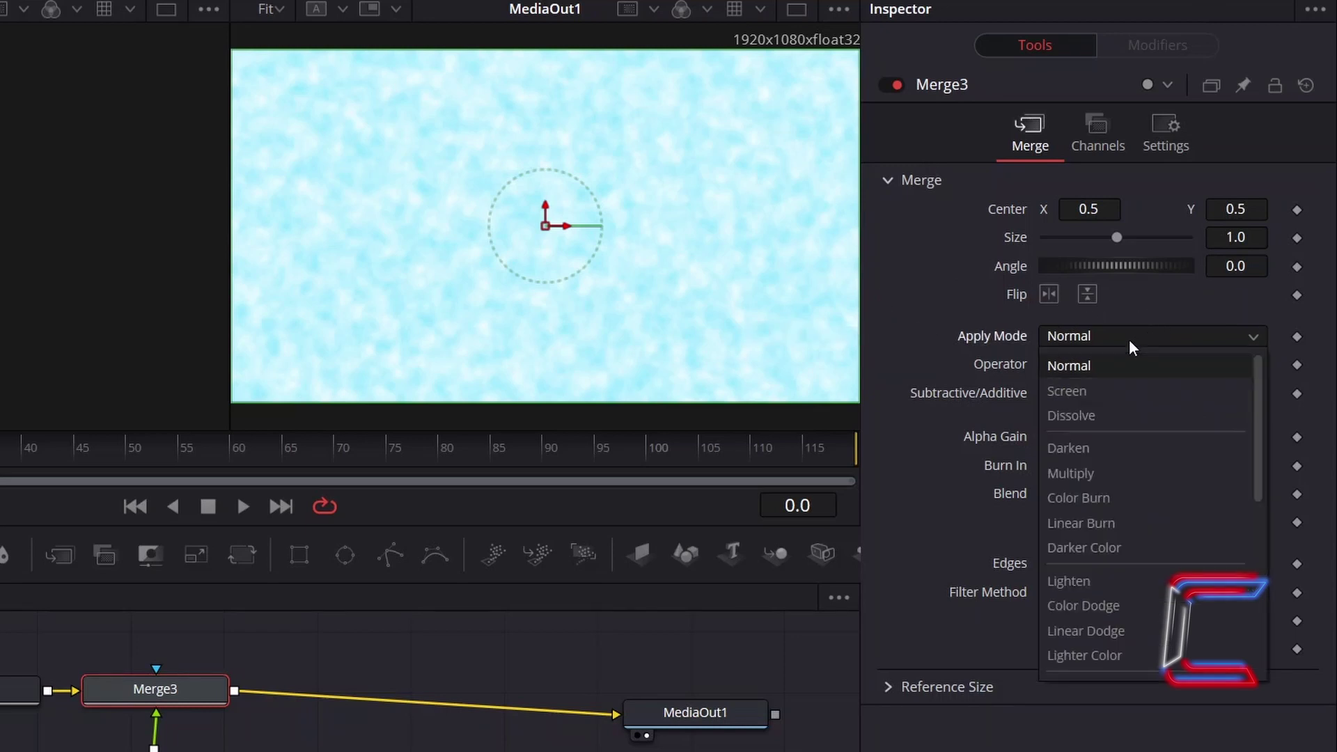
click(1113, 447)
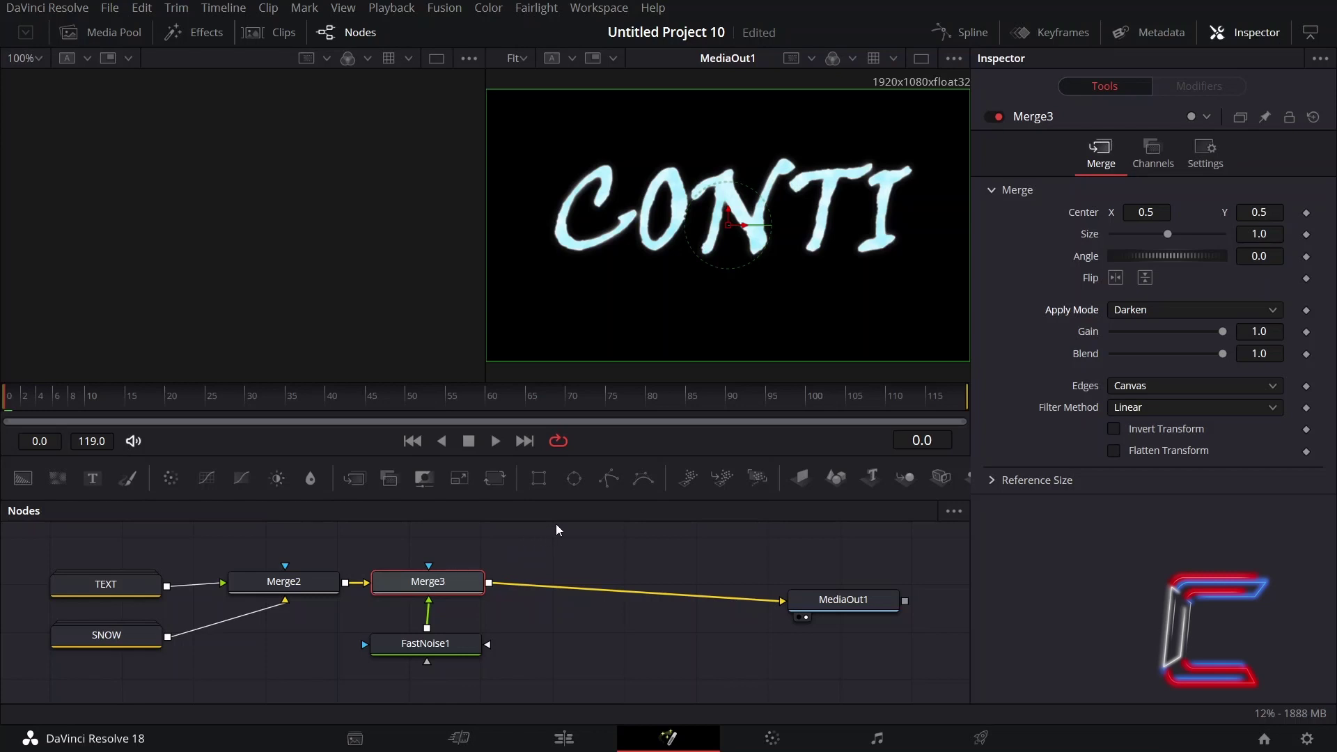
Add a Delta Keyer after Merge3 and sample the black background beside the text as its Reference color
key(shift+space)
text(Delta Keyer)
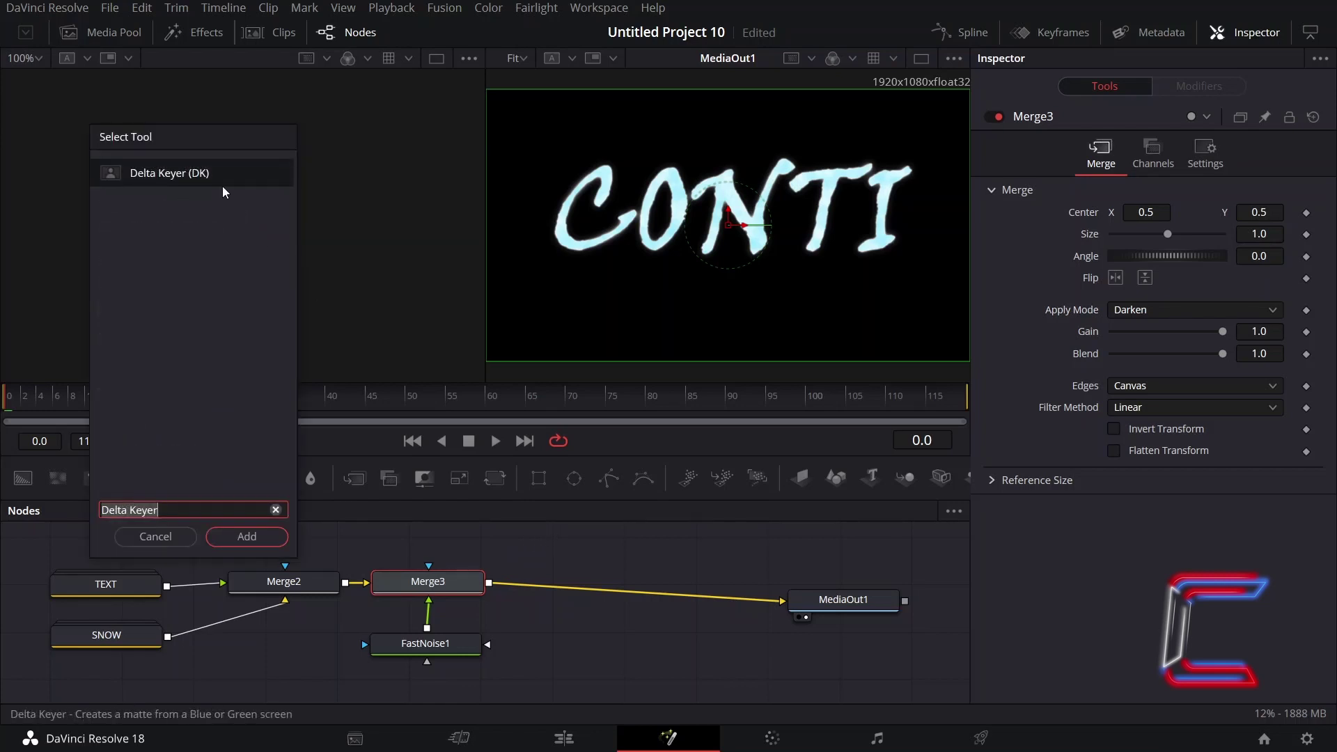
click(246, 536)
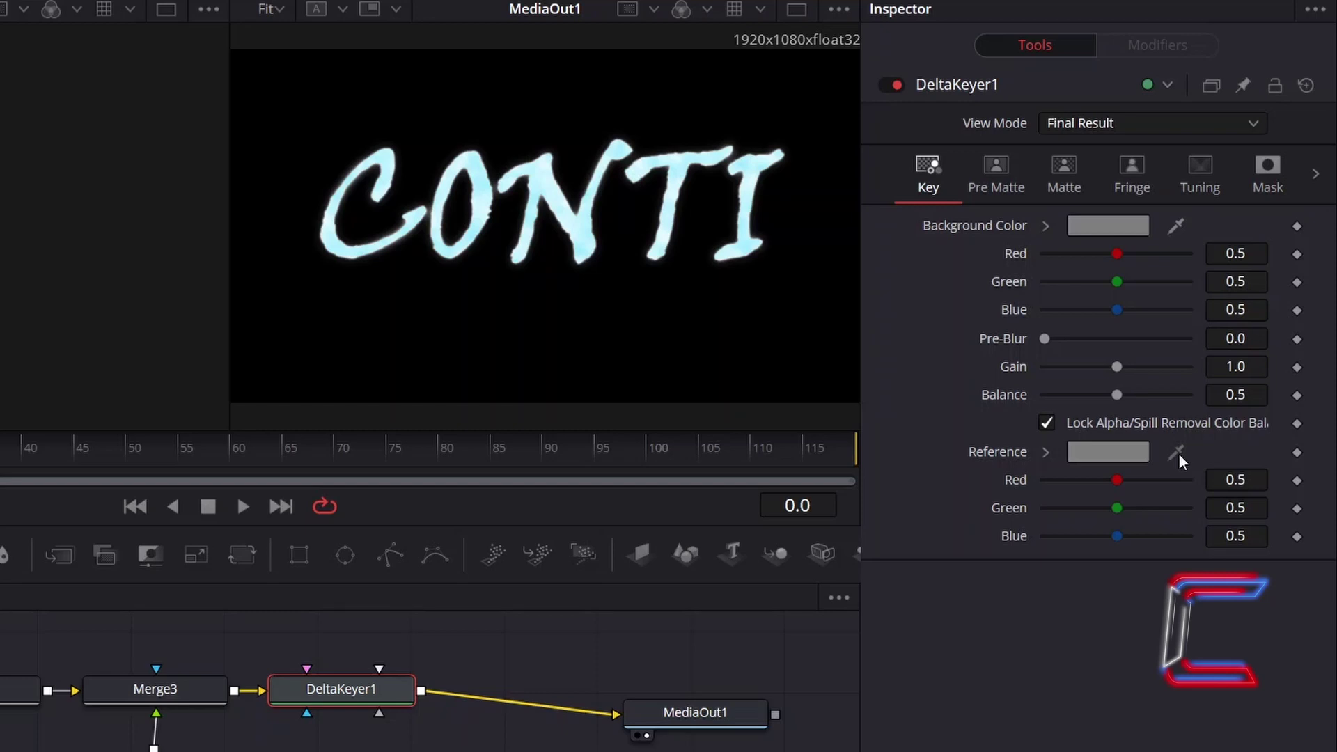
drag(1176, 454, 794, 311)
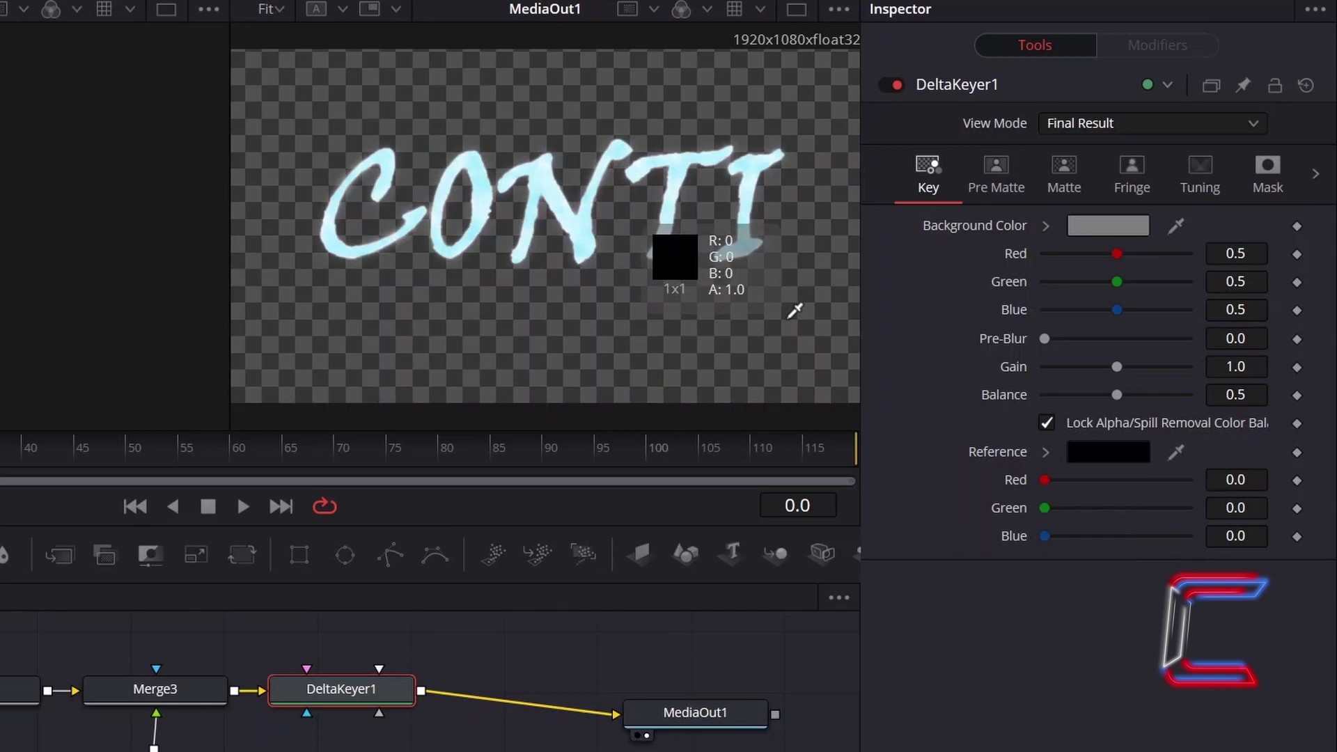
drag(794, 311, 788, 319)
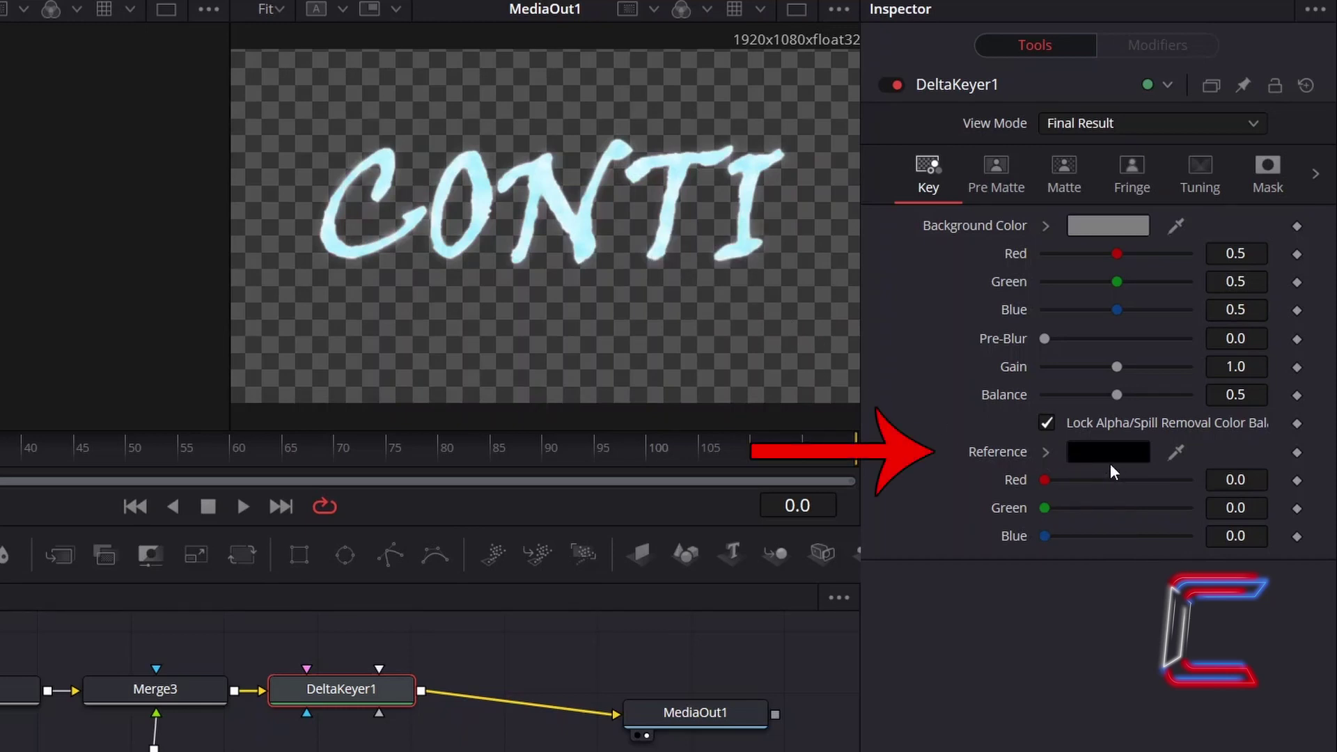